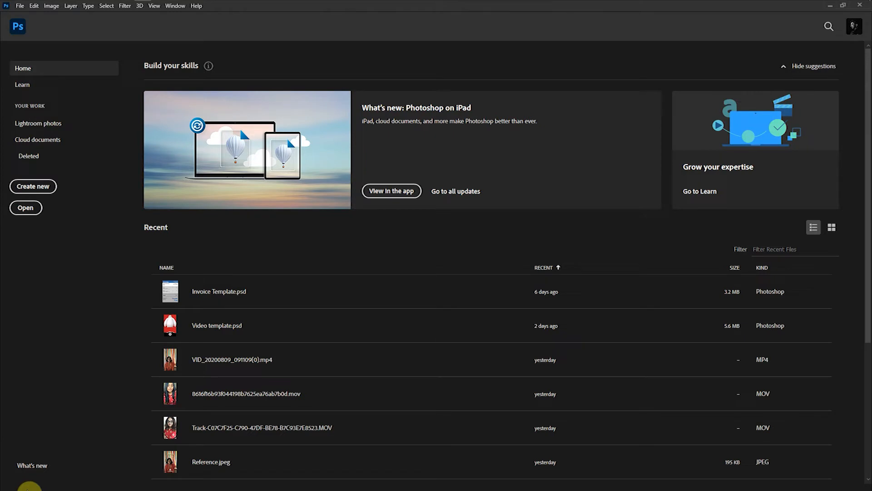
# Create a new white RGB document 1920 pixels wide and 1080 pixels high at 300 pixels per inch
pyautogui.click(35, 185)
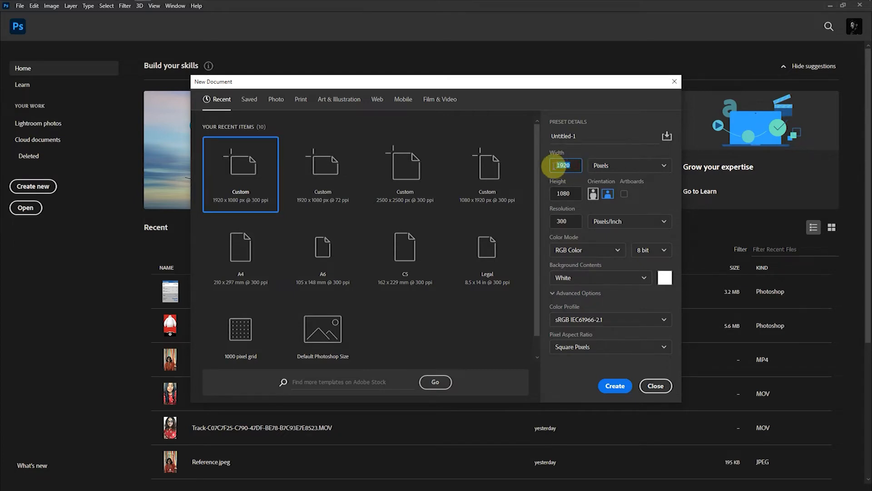
pyautogui.click(560, 193)
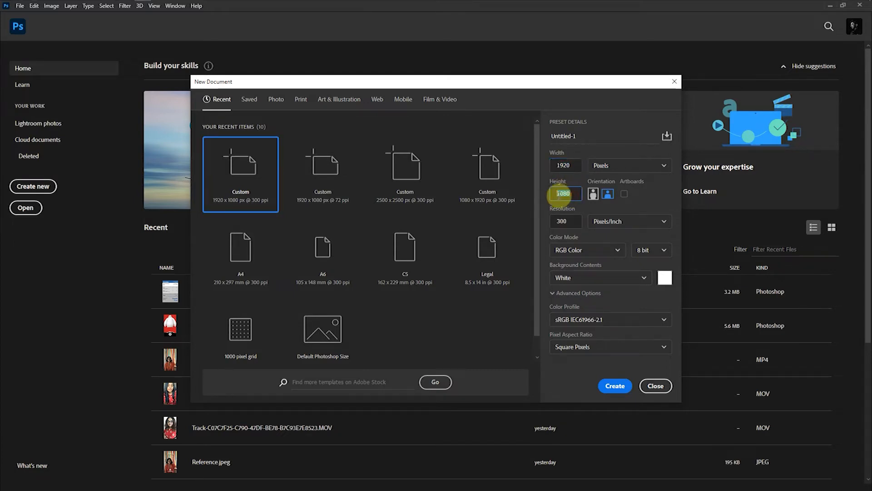
pyautogui.click(616, 387)
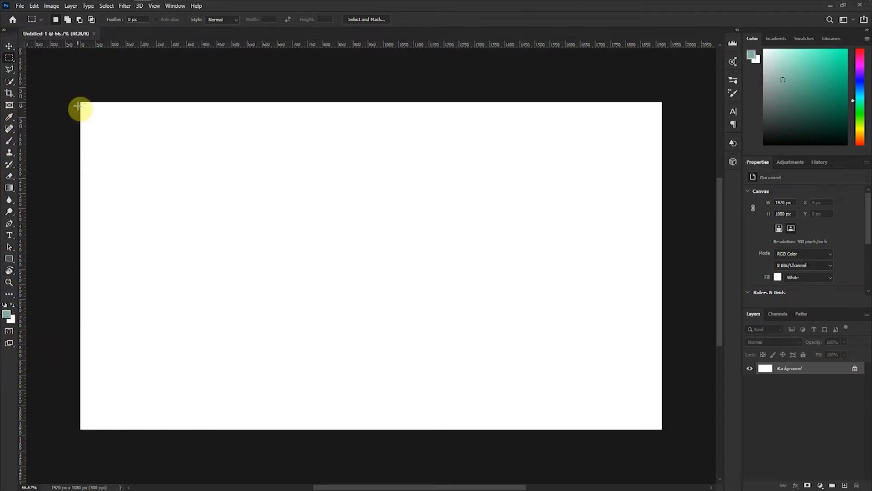
# Try a rectangular marquee selection about 1874 by 1022 px just inside the canvas edges
pyautogui.rightClick(10, 60)
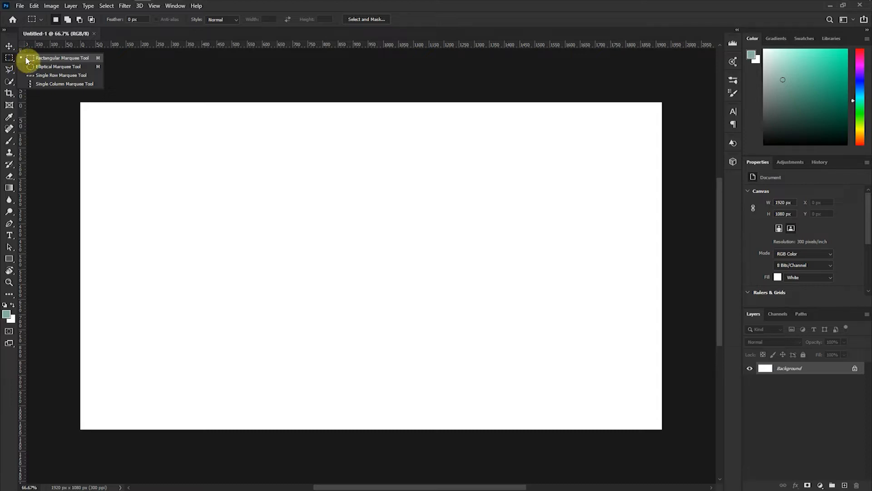
pyautogui.click(47, 57)
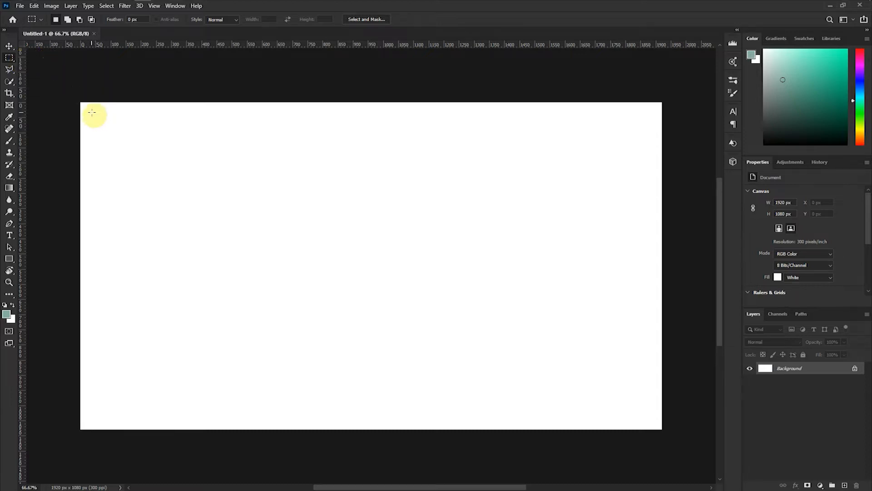
pyautogui.moveTo(86, 111); pyautogui.dragTo(644, 415)
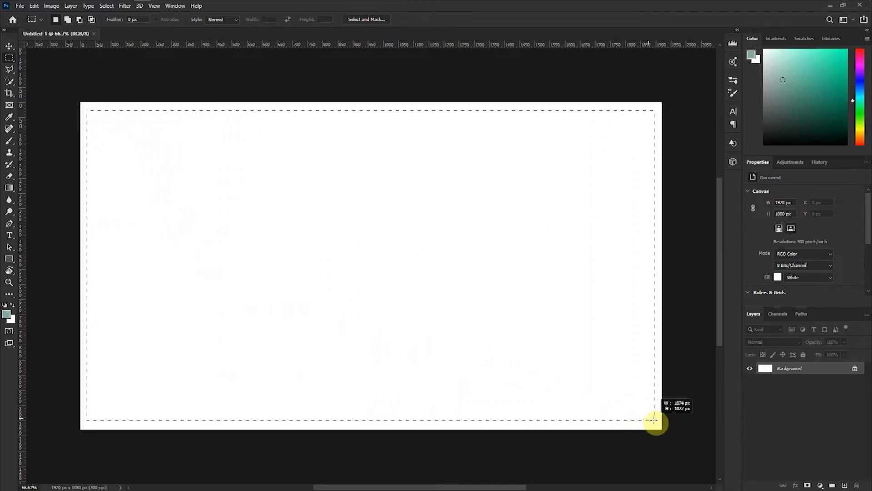
pyautogui.rightClick(427, 113)
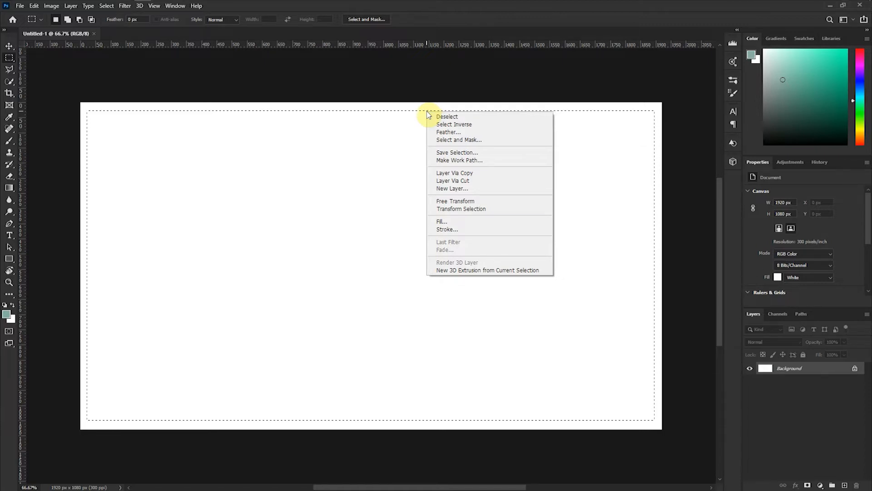
pyautogui.rightClick(398, 115)
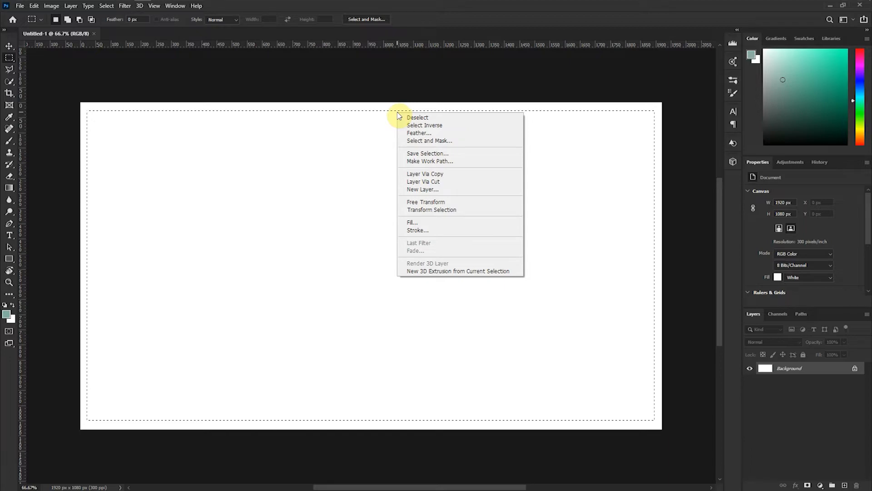
pyautogui.press('Escape')
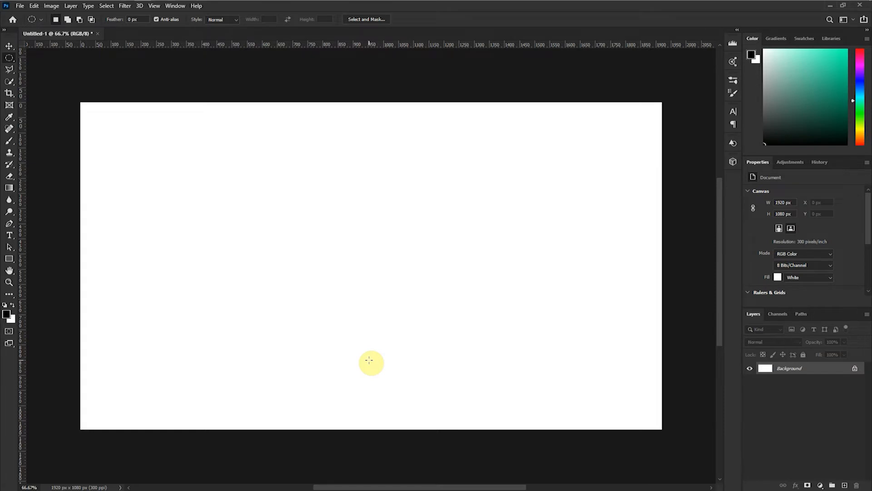
# Add a new layer above the background and name it Frame
pyautogui.click(845, 484)
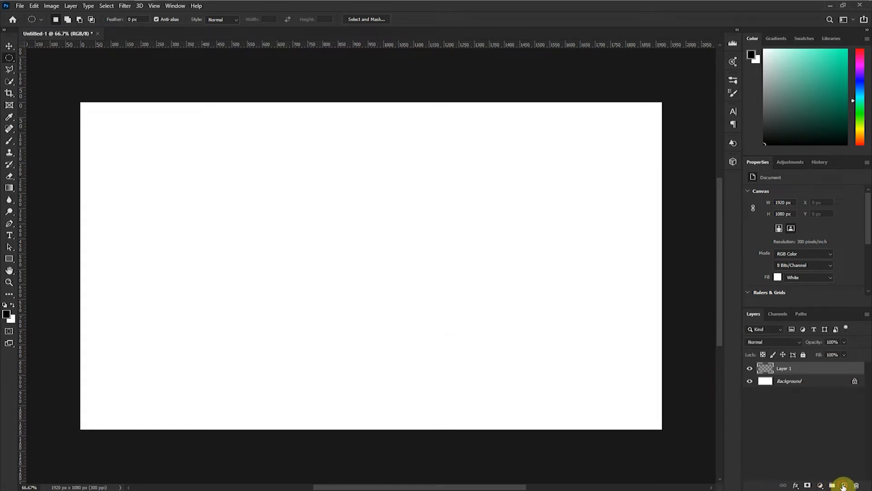
pyautogui.doubleClick(784, 368)
pyautogui.write('Frame')
pyautogui.press('Return')
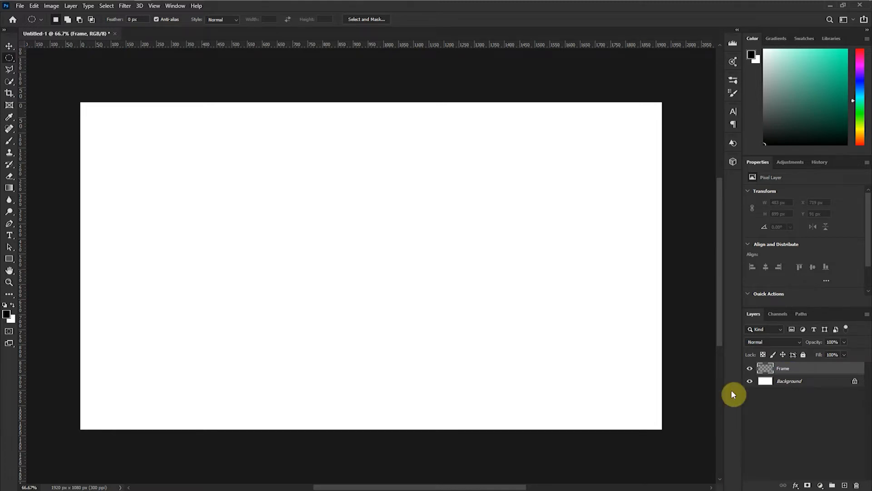
# Draw an upright rectangular marquee selection about 438 by 820 px in the middle of the canvas on the Frame layer
pyautogui.rightClick(9, 58)
pyautogui.click(28, 57)
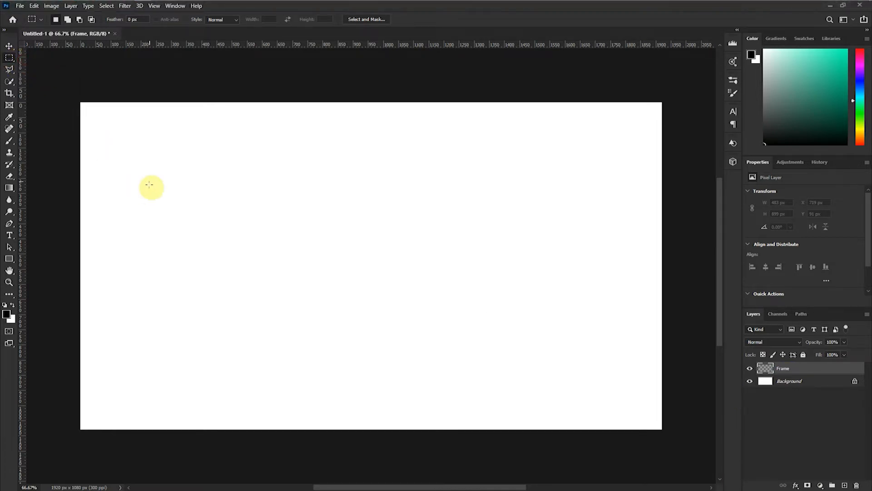
pyautogui.moveTo(305, 127); pyautogui.dragTo(436, 374)
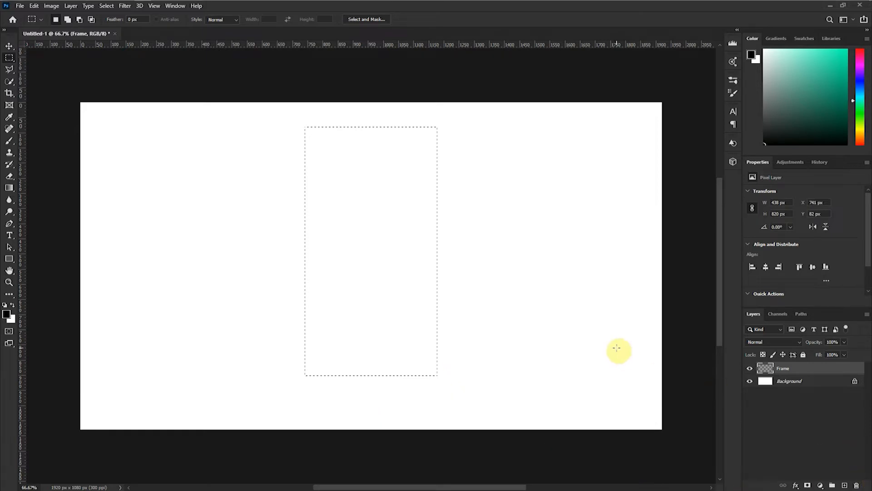
# Fill the phone body selection with grey #a9a7a7 in Normal mode at 100% opacity, and deselect it
pyautogui.rightClick(367, 233)
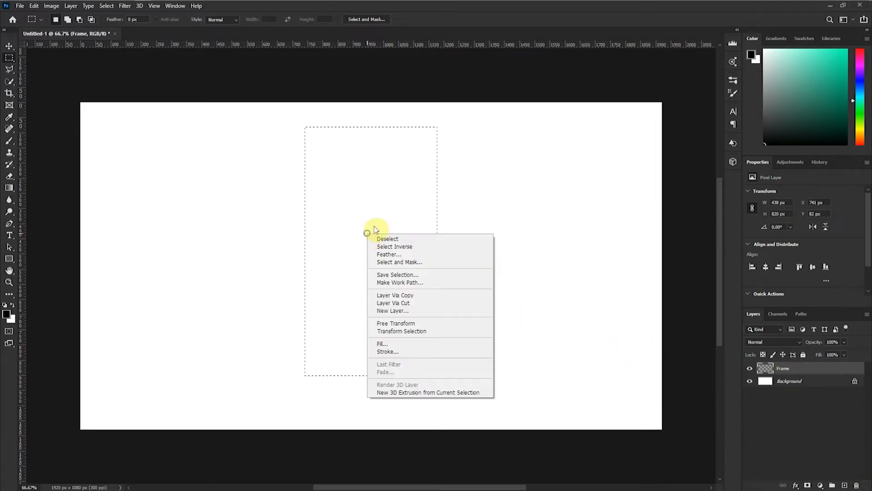
pyautogui.click(397, 347)
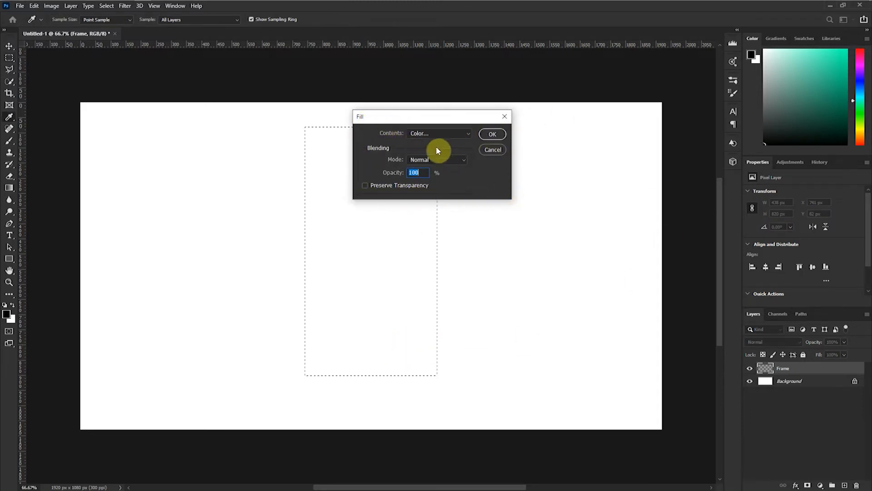
pyautogui.click(429, 133)
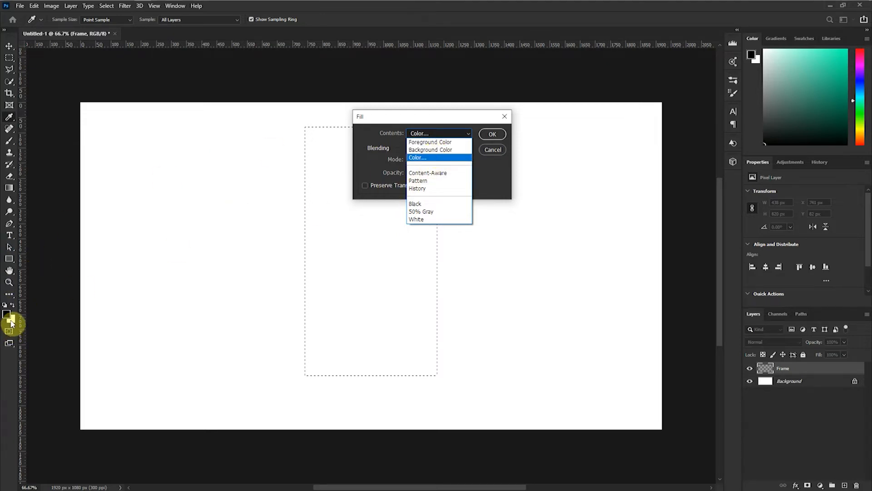
pyautogui.click(413, 158)
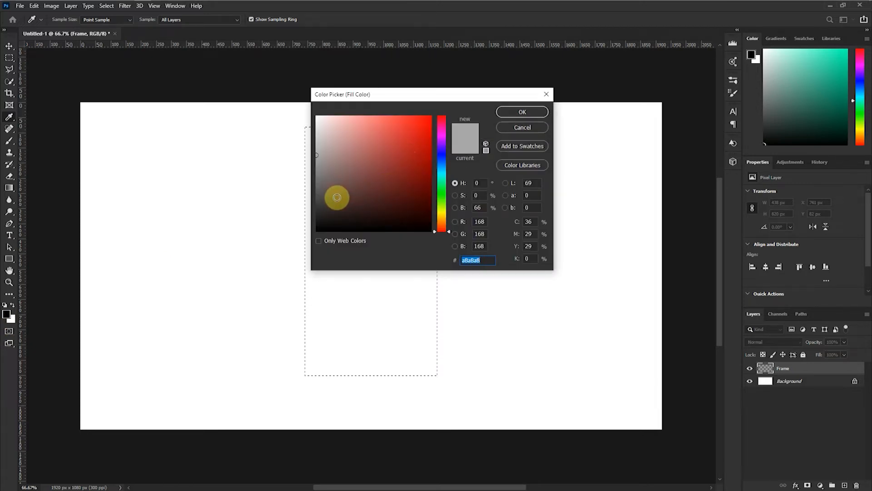
pyautogui.moveTo(317, 156); pyautogui.dragTo(317, 154)
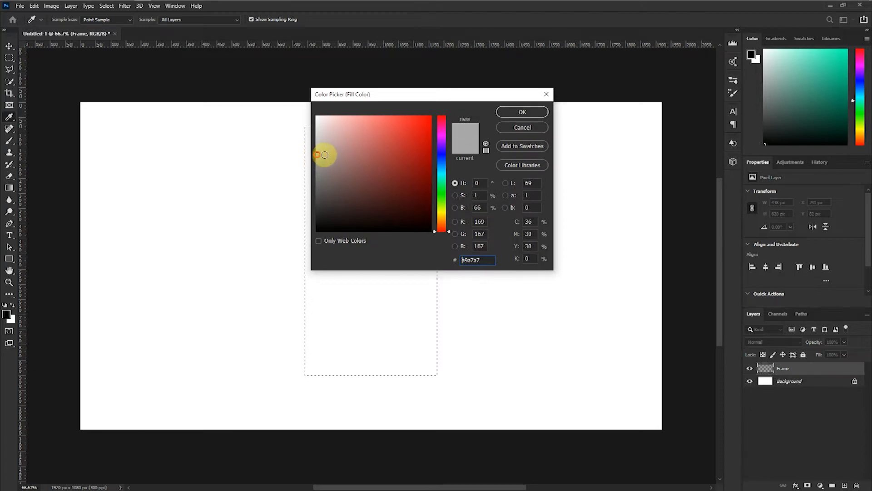
pyautogui.click(535, 112)
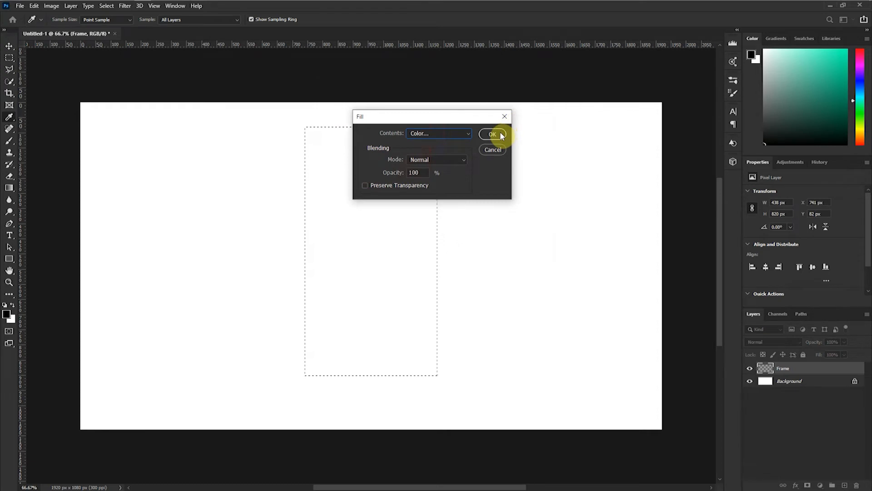
pyautogui.click(502, 135)
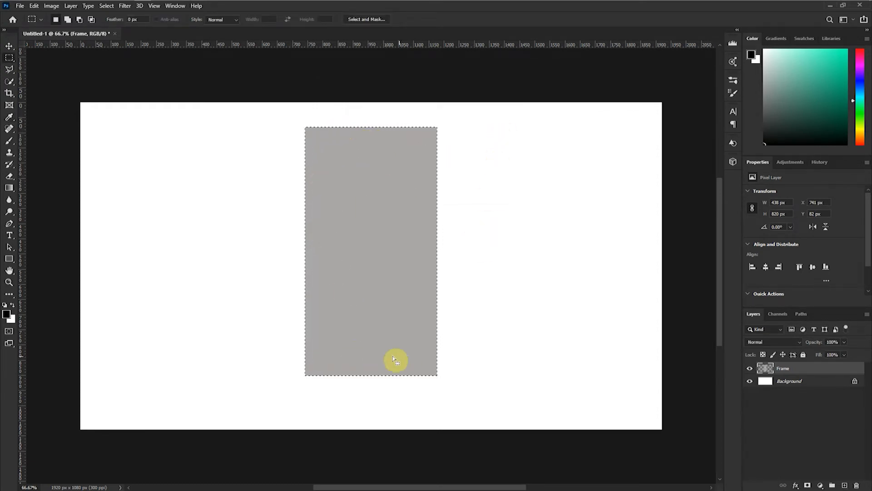
pyautogui.click(373, 298)
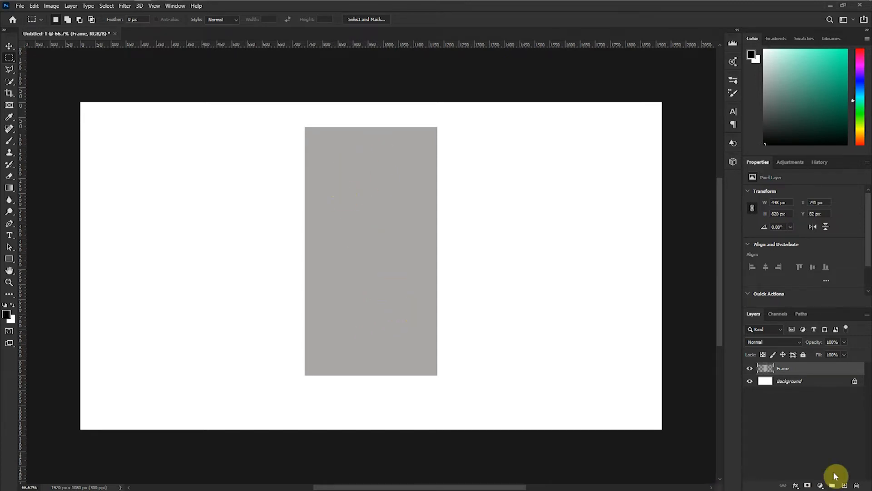
# Add a new layer above Frame and name it Screen
pyautogui.click(844, 484)
pyautogui.doubleClick(782, 368)
pyautogui.write('Screen')
pyautogui.press('Return')
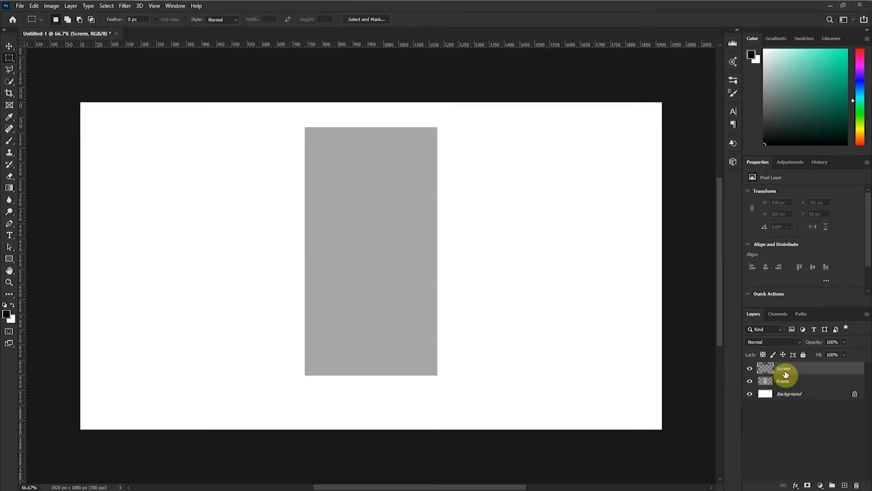
# Draw a rectangular marquee selection about 418 by 665 px inside the grey body, leaving narrow sides and a taller strip below
pyautogui.rightClick(8, 60)
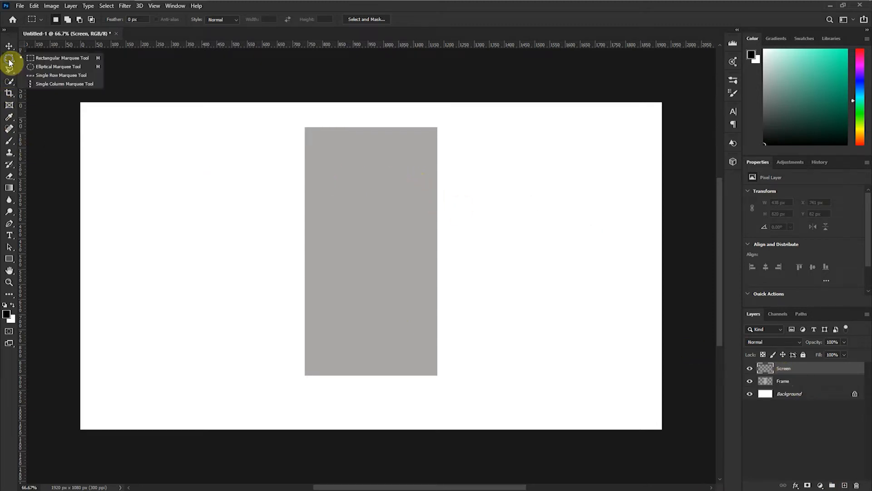
pyautogui.click(25, 59)
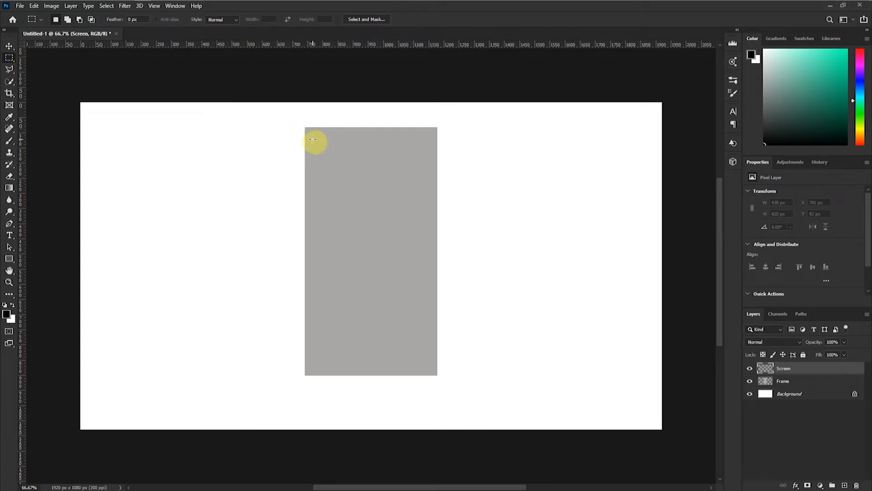
pyautogui.moveTo(308, 143); pyautogui.dragTo(434, 344)
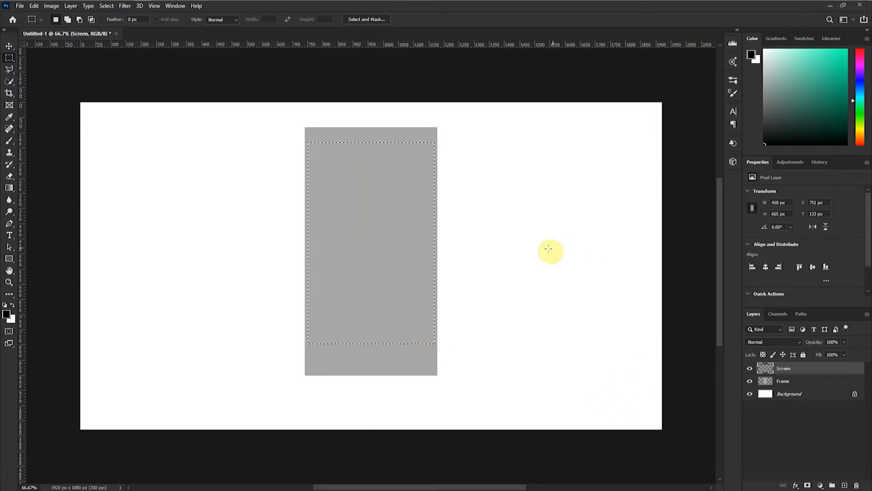
# Fill the screen selection with the black foreground color at 100% opacity and deselect it
pyautogui.rightClick(371, 198)
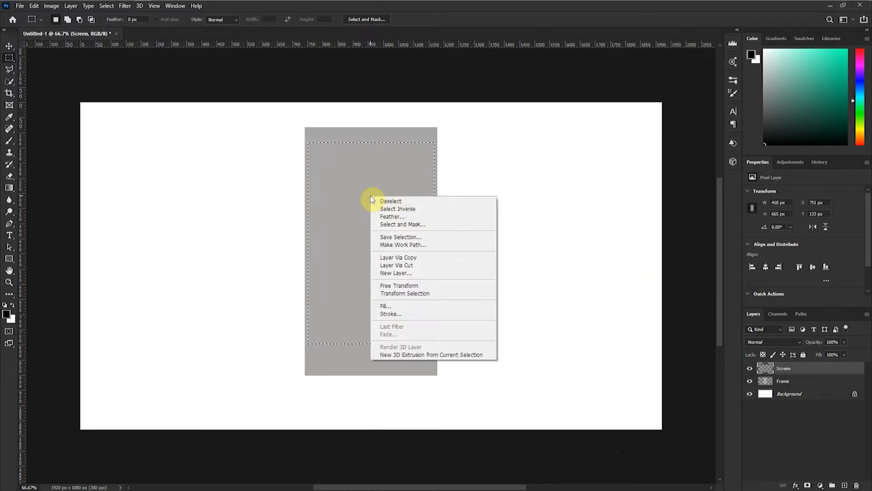
pyautogui.click(386, 306)
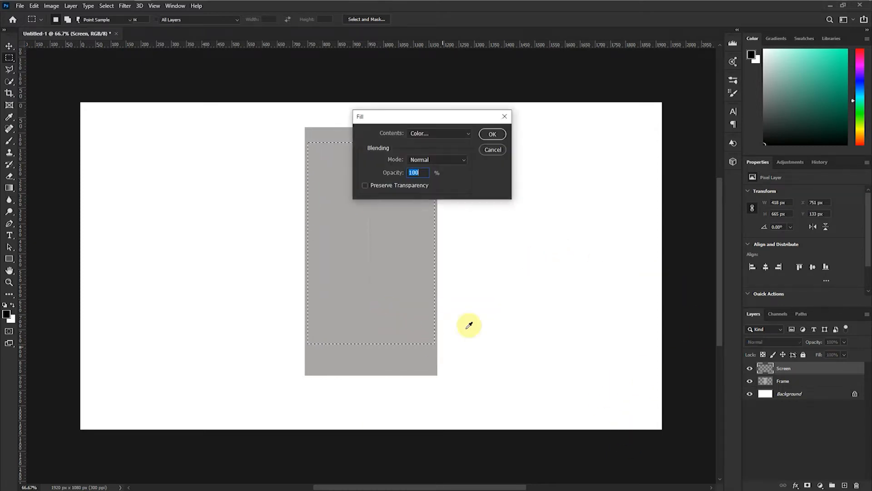
pyautogui.click(461, 134)
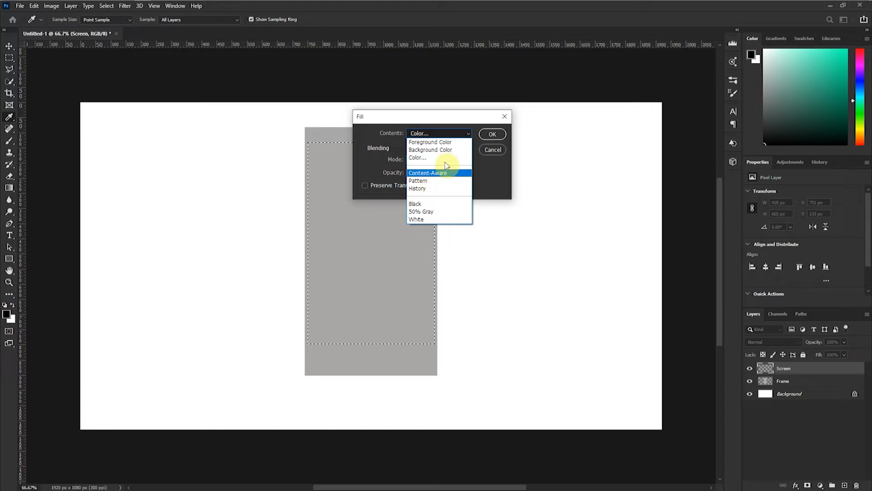
pyautogui.click(456, 142)
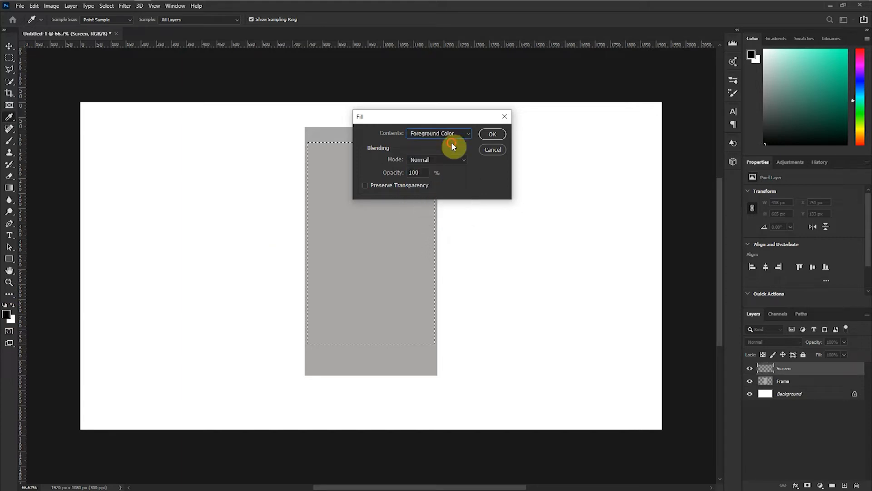
pyautogui.click(493, 134)
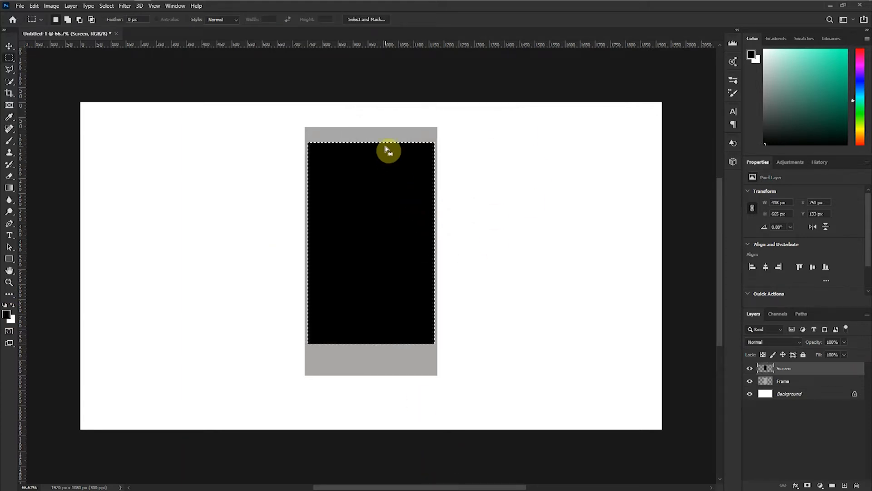
pyautogui.click(340, 332)
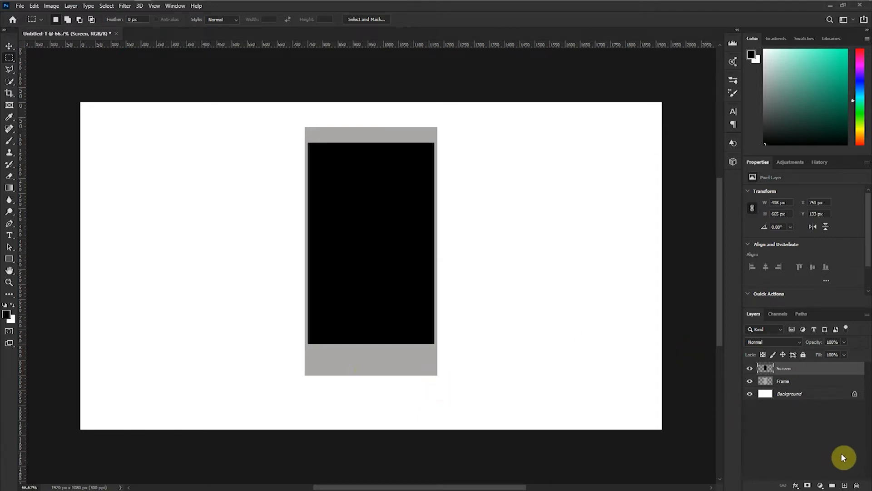
# Add a new layer above Screen and name it Home Button
pyautogui.click(845, 486)
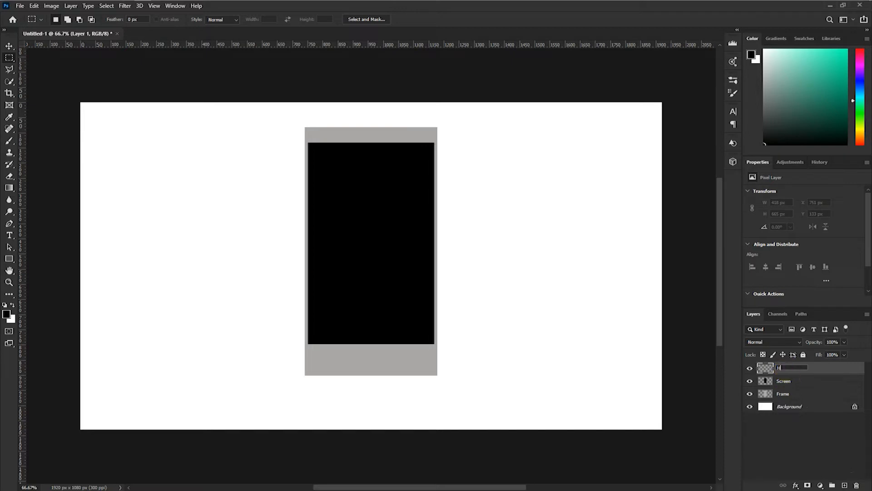
pyautogui.click(786, 369)
pyautogui.write('Home Button')
pyautogui.press('Return')
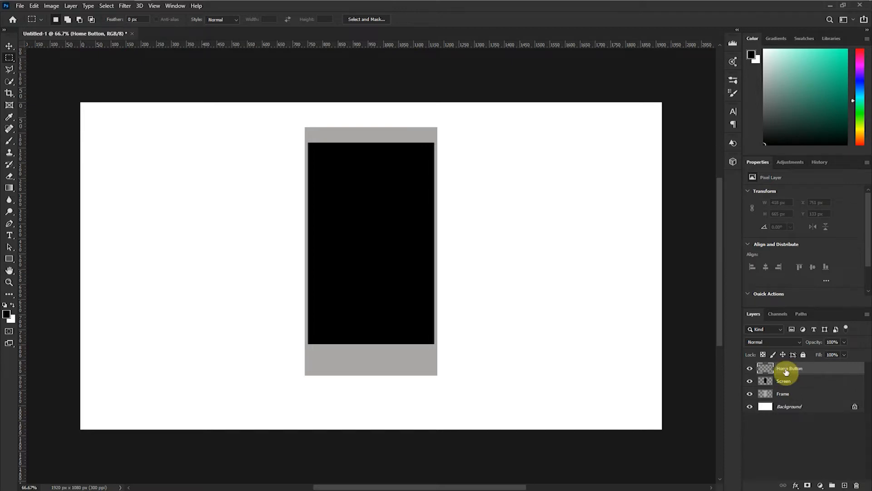
# Draw a circular elliptical-marquee selection about 91 px across and centre it in the grey strip below the screen
pyautogui.rightClick(5, 60)
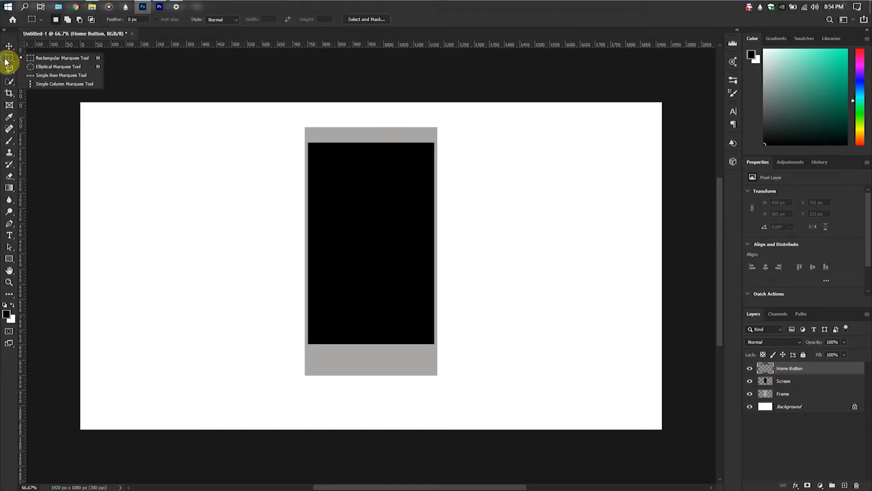
pyautogui.click(54, 66)
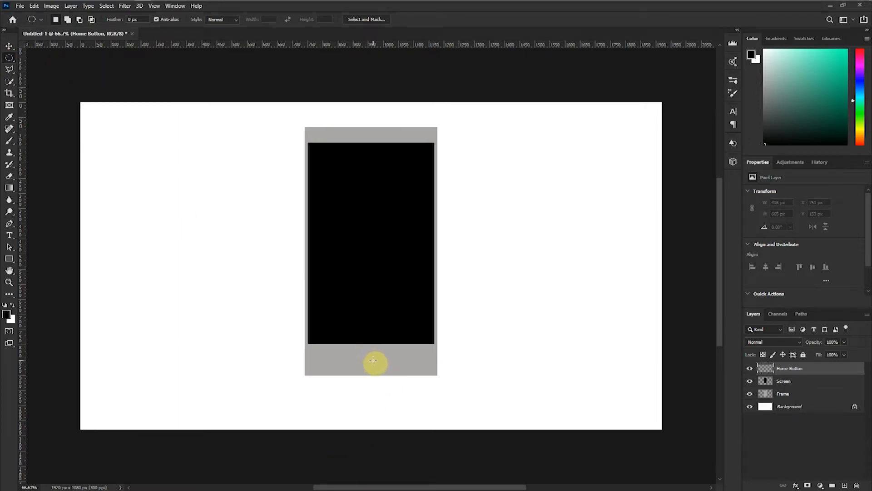
pyautogui.moveTo(373, 360); pyautogui.dragTo(408, 353)
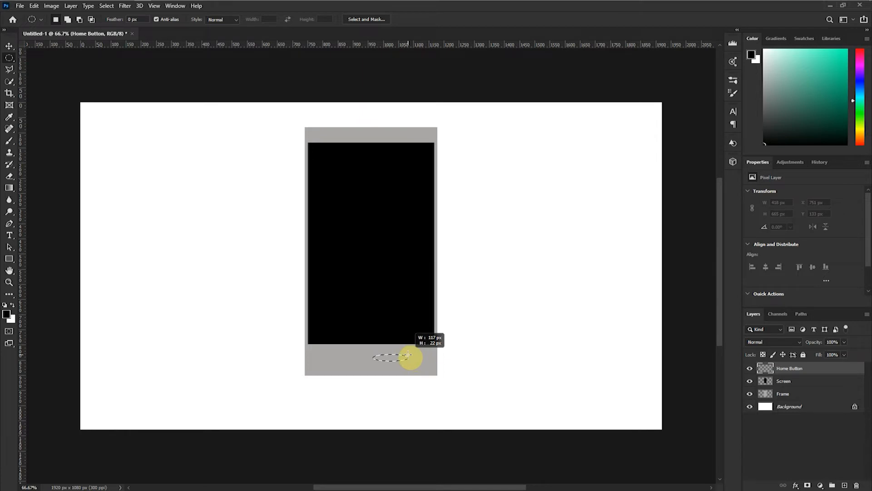
pyautogui.moveTo(407, 355); pyautogui.dragTo(429, 334)
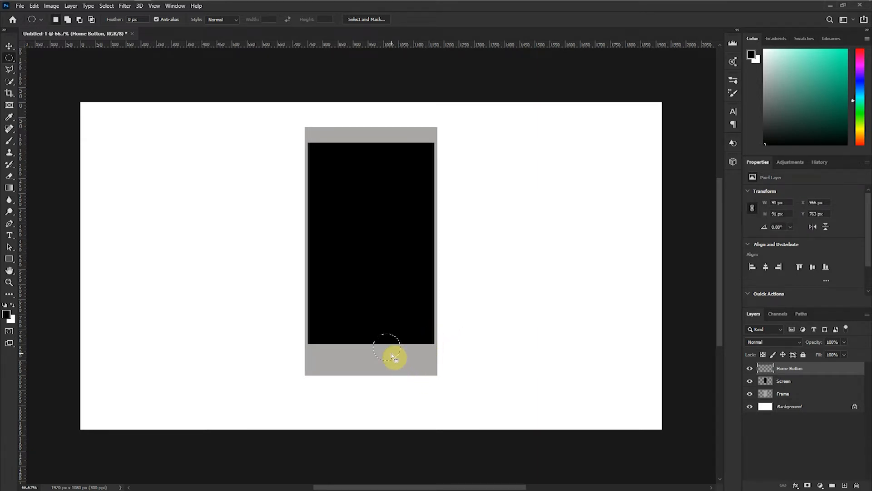
pyautogui.moveTo(396, 356); pyautogui.dragTo(382, 363)
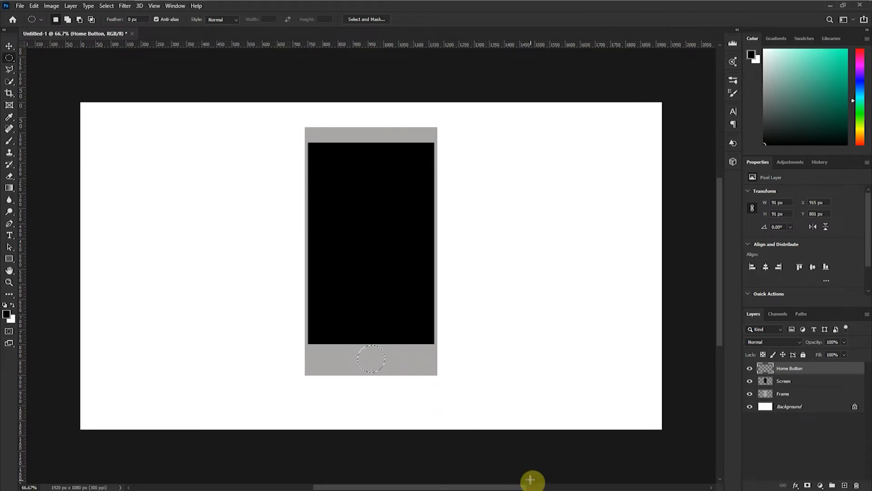
# Fill the home button selection with the dark grey color 737171 at 100% opacity and deselect it
pyautogui.rightClick(373, 360)
pyautogui.click(399, 302)
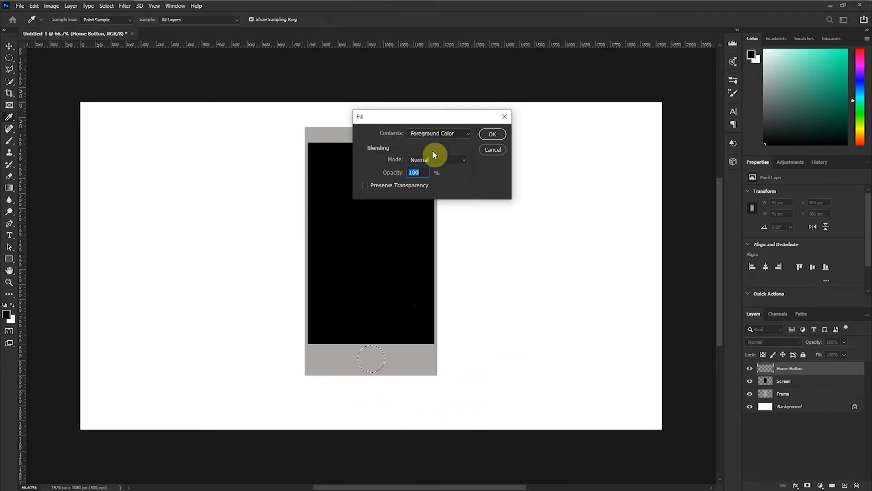
pyautogui.click(432, 133)
pyautogui.click(427, 159)
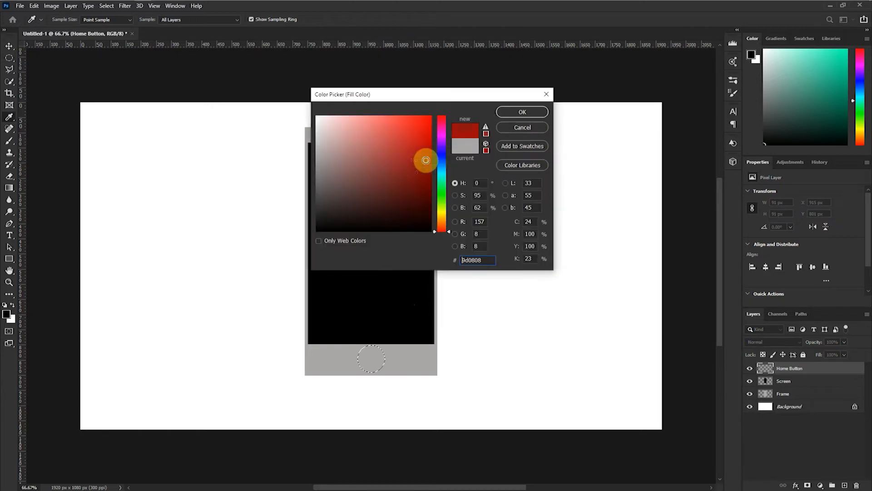
pyautogui.click(336, 355)
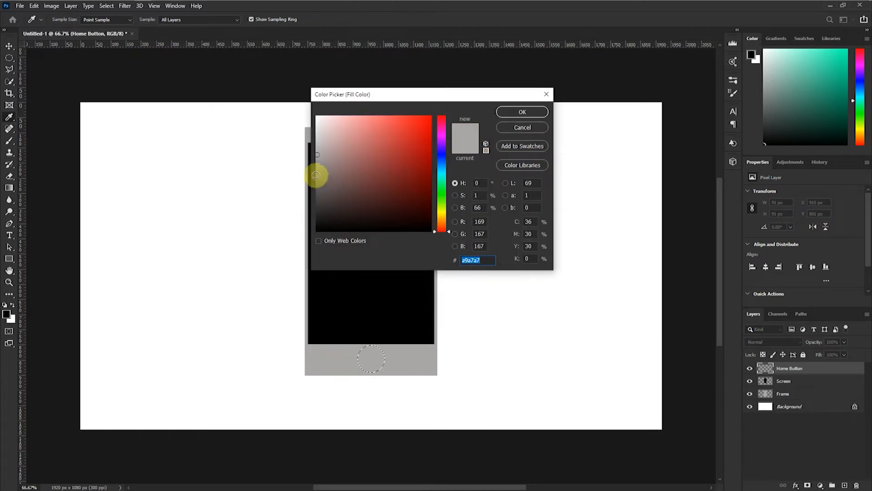
pyautogui.moveTo(317, 156); pyautogui.dragTo(318, 180)
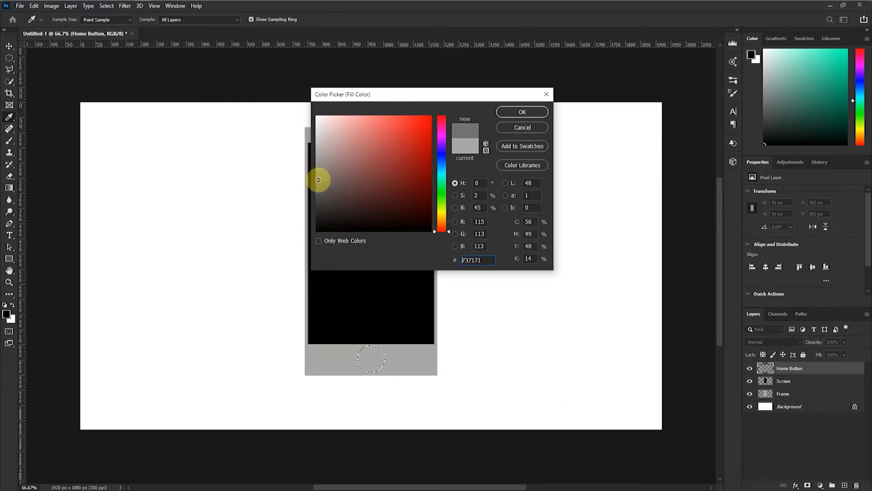
pyautogui.click(539, 111)
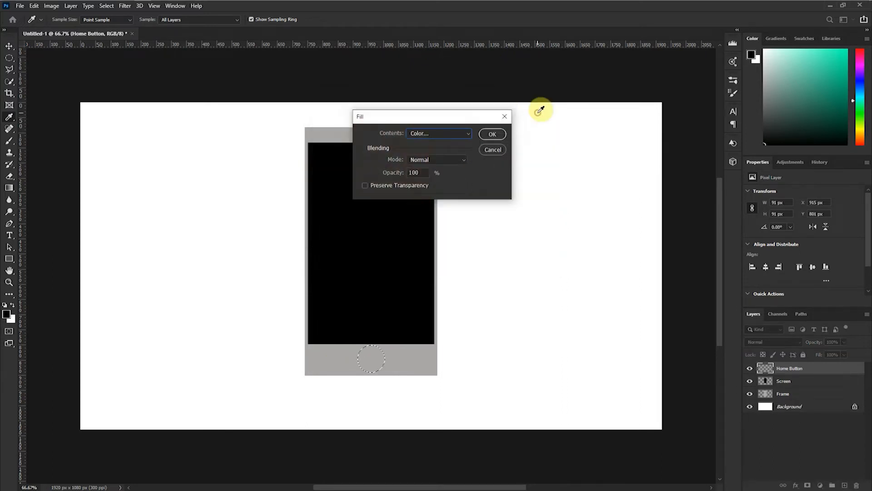
pyautogui.click(492, 134)
pyautogui.press('m')
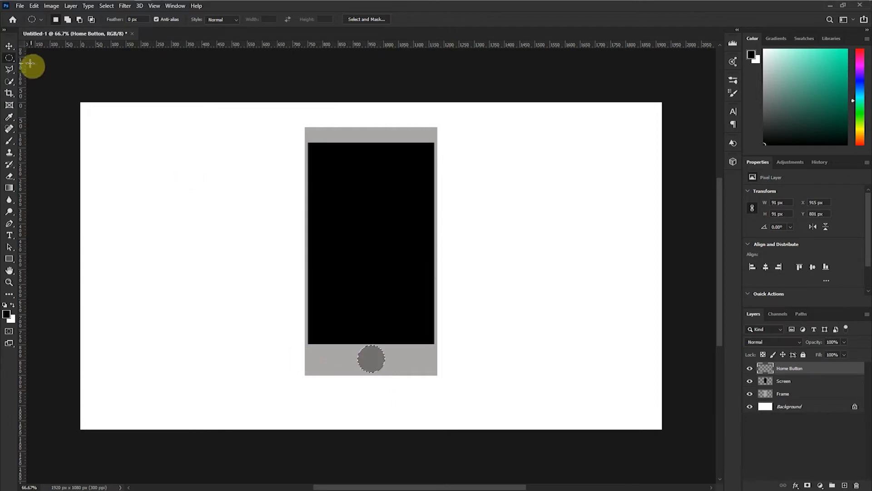
pyautogui.click(9, 45)
pyautogui.hotkey('ctrl', 'd')
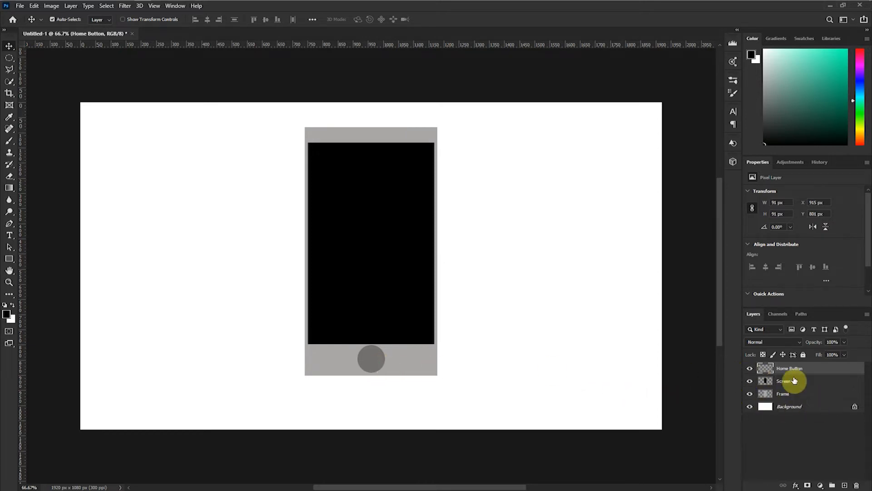
# Add a layer named Camera and draw a circular selection about 29 px across, centred in the strip above the screen
pyautogui.click(844, 485)
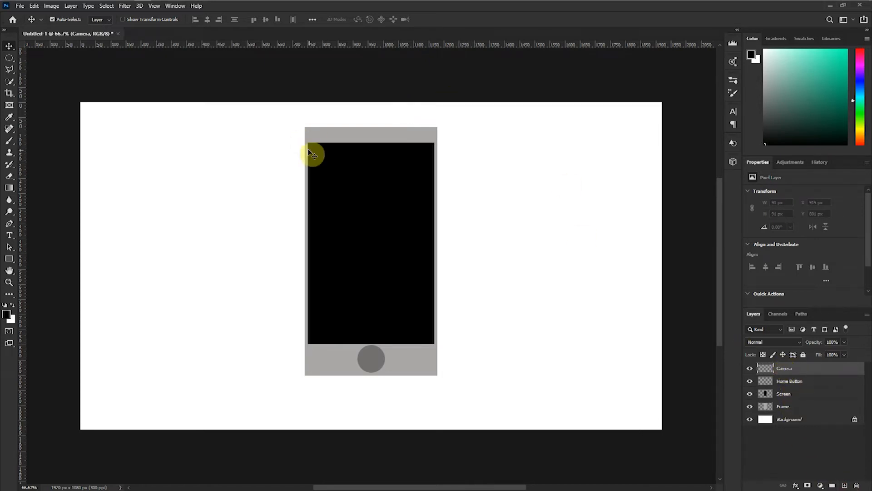
pyautogui.click(9, 61)
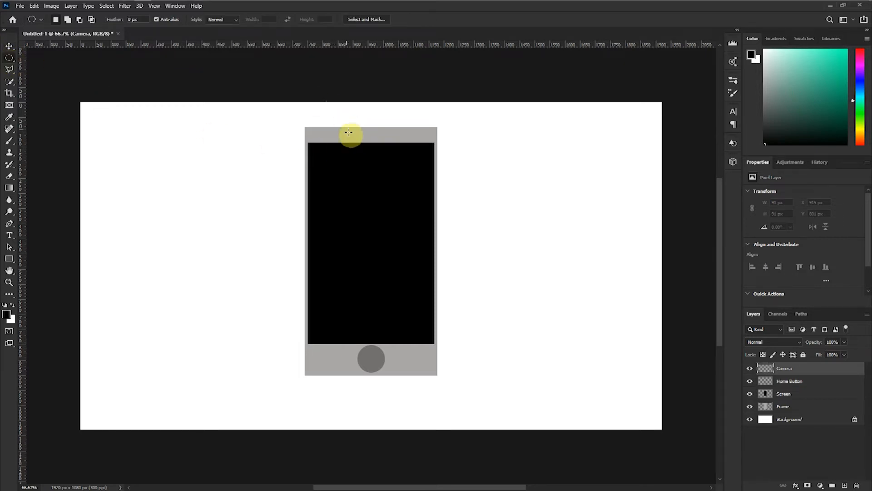
pyautogui.moveTo(372, 133); pyautogui.dragTo(390, 138)
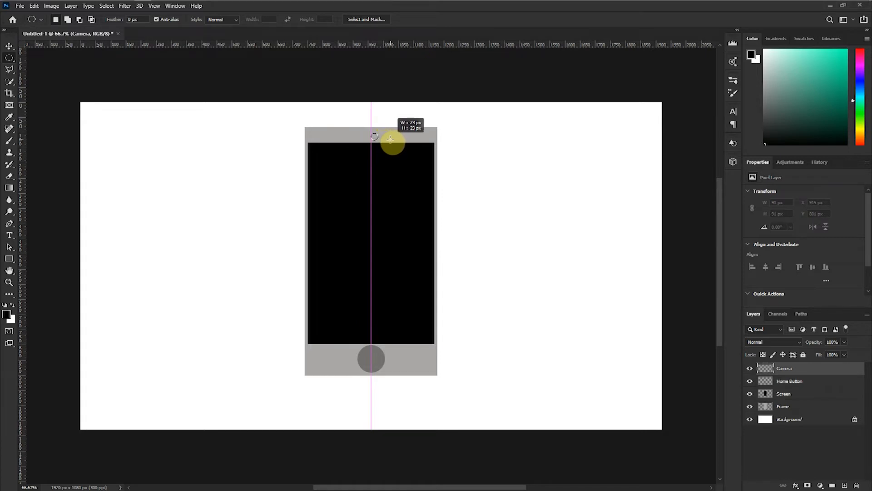
pyautogui.moveTo(392, 139); pyautogui.dragTo(374, 138)
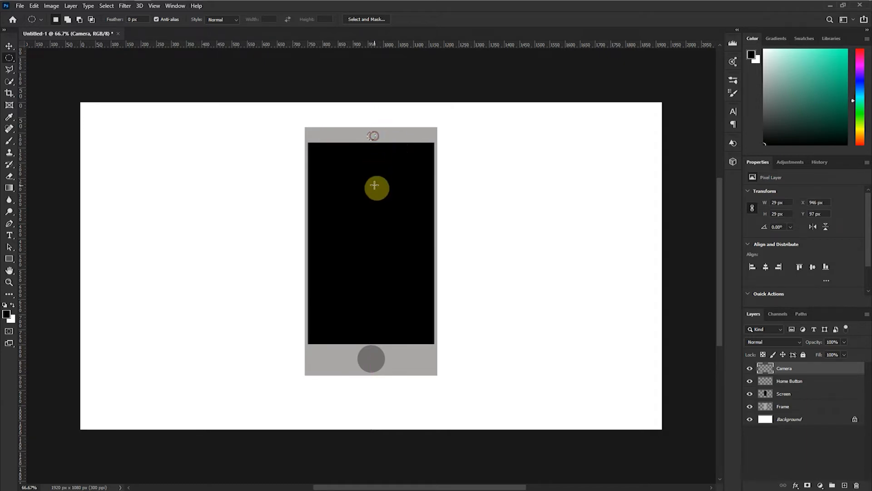
# Fill the camera selection with the black foreground color at 100% opacity and deselect it
pyautogui.rightClick(374, 139)
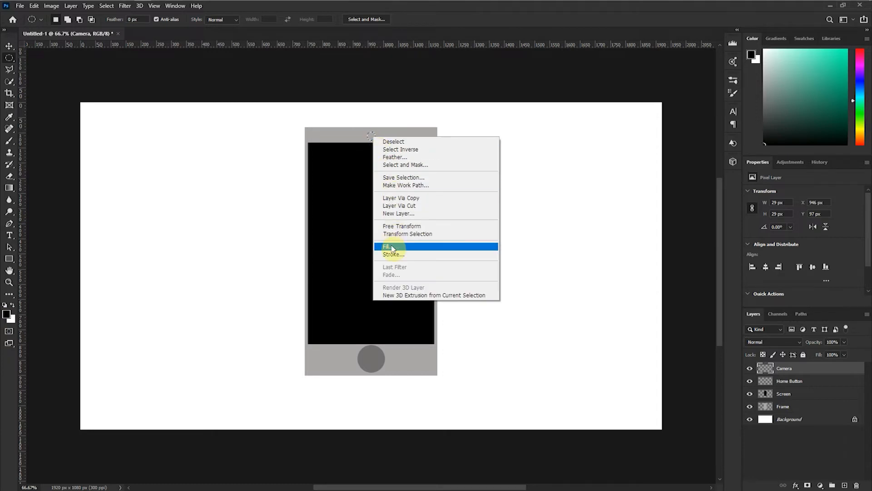
pyautogui.click(393, 244)
pyautogui.click(442, 135)
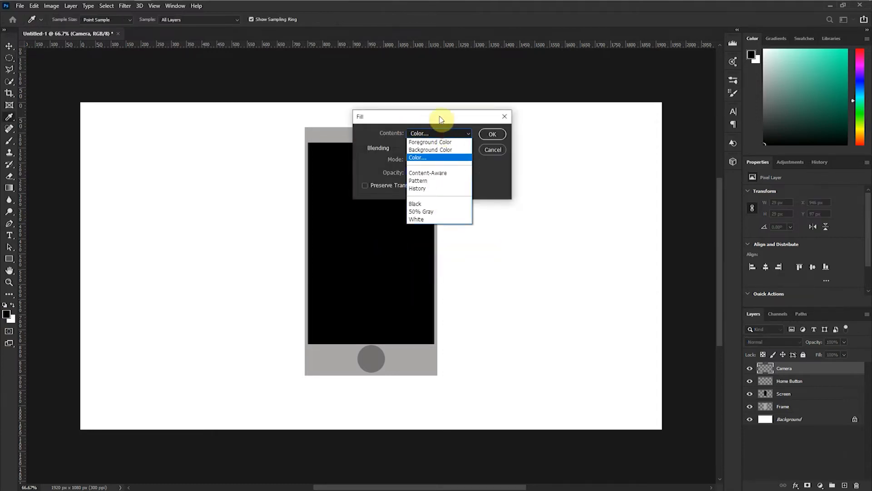
pyautogui.click(437, 143)
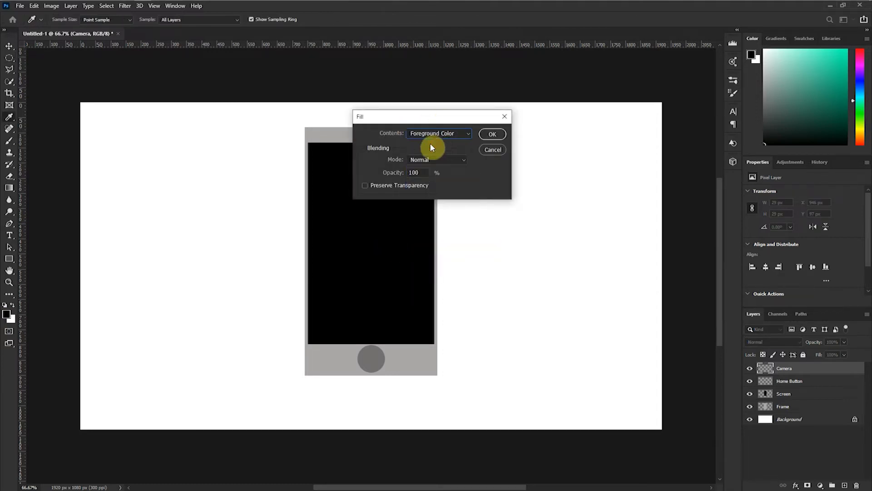
pyautogui.click(492, 134)
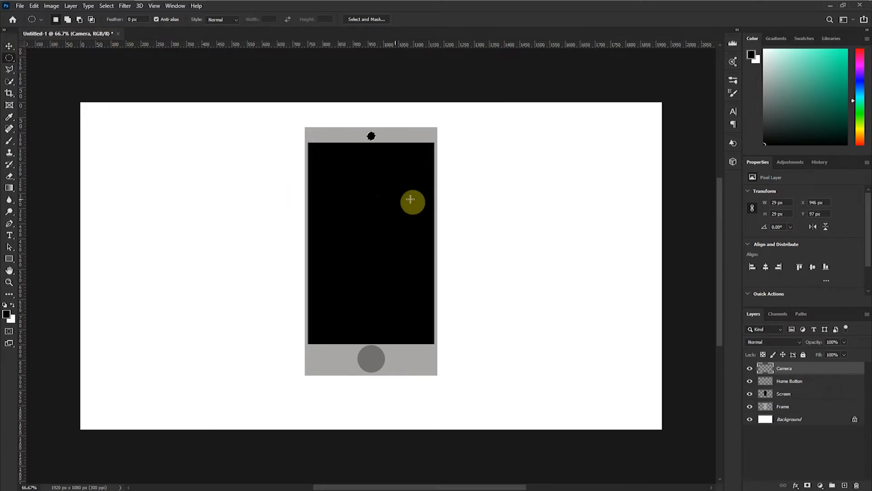
pyautogui.hotkey('ctrl', 'd')
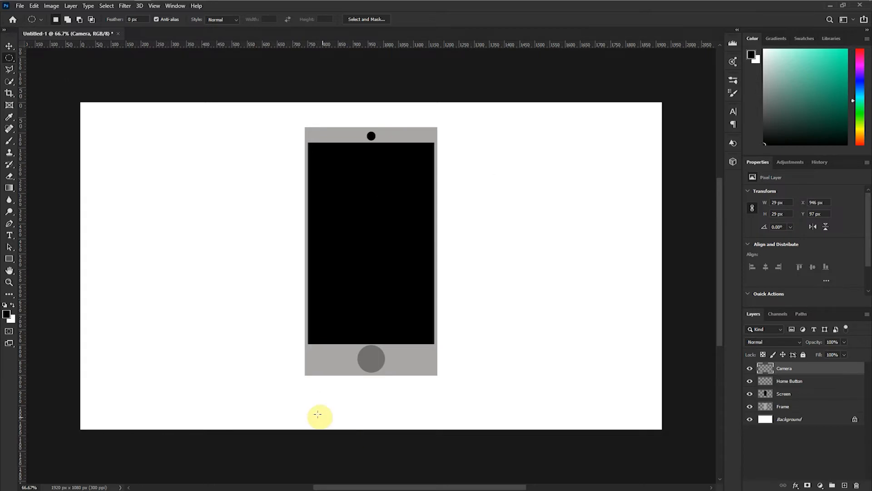
# Draw a flat elliptical selection about 562 by 46 px, centred just below the phone
pyautogui.moveTo(372, 395); pyautogui.dragTo(482, 391)
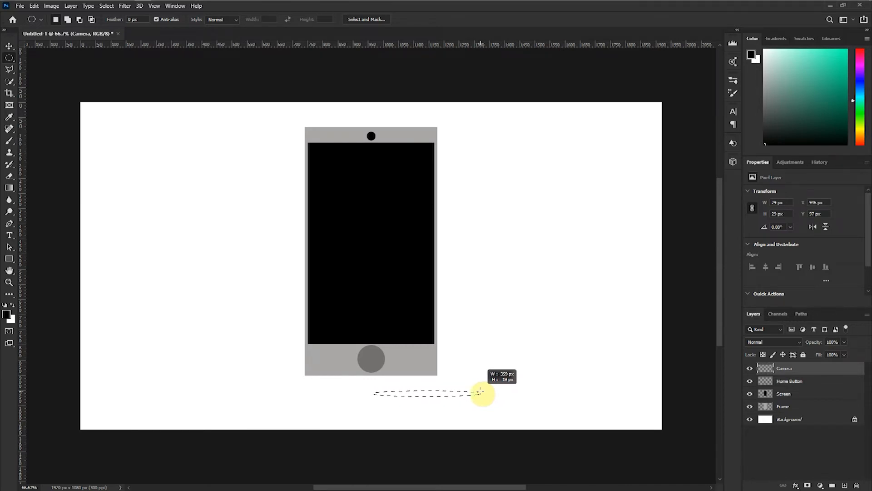
pyautogui.moveTo(480, 390)
pyautogui.mouseDown()
pyautogui.moveTo(499, 394)
pyautogui.moveTo(464, 389)
pyautogui.moveTo(516, 391)
pyautogui.moveTo(468, 390)
pyautogui.mouseUp()
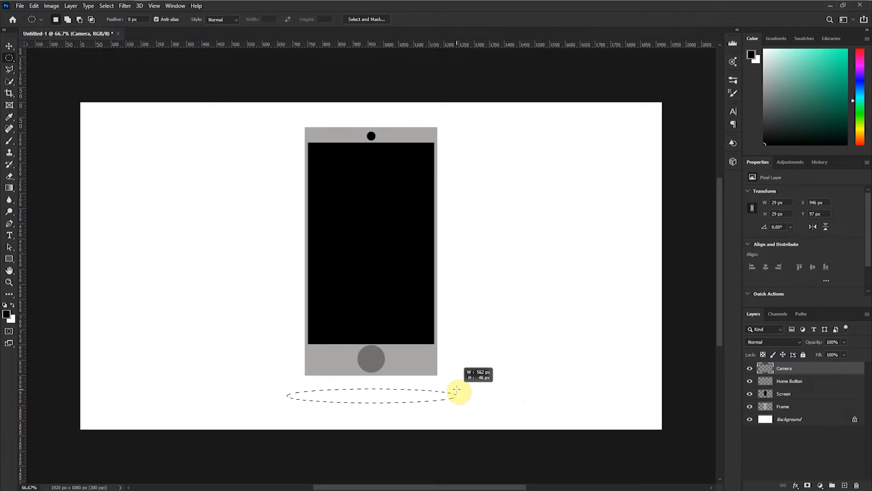
pyautogui.moveTo(456, 390); pyautogui.dragTo(457, 389)
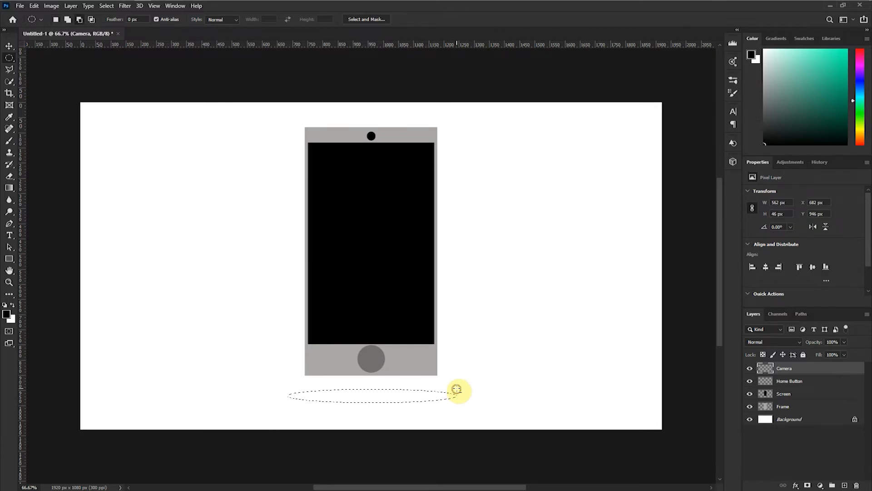
# Fill the flat ellipse below the phone with a custom dark grey color at 100% opacity and deselect it
pyautogui.rightClick(375, 395)
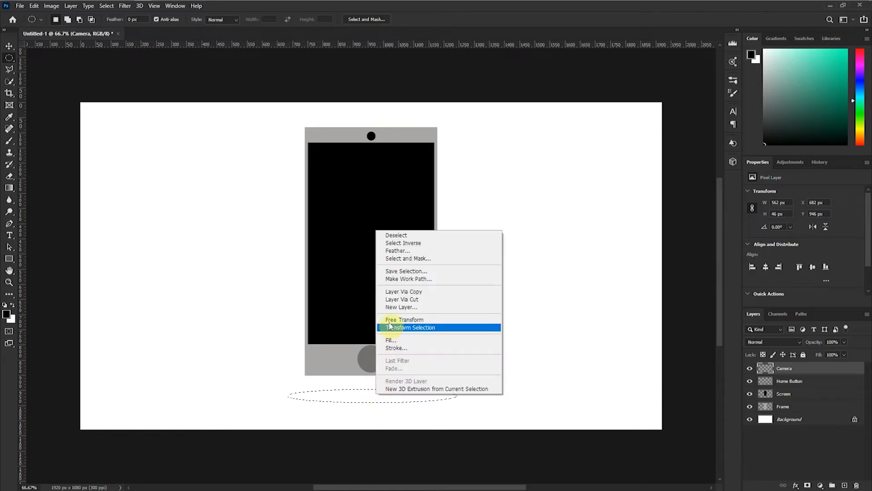
pyautogui.click(391, 338)
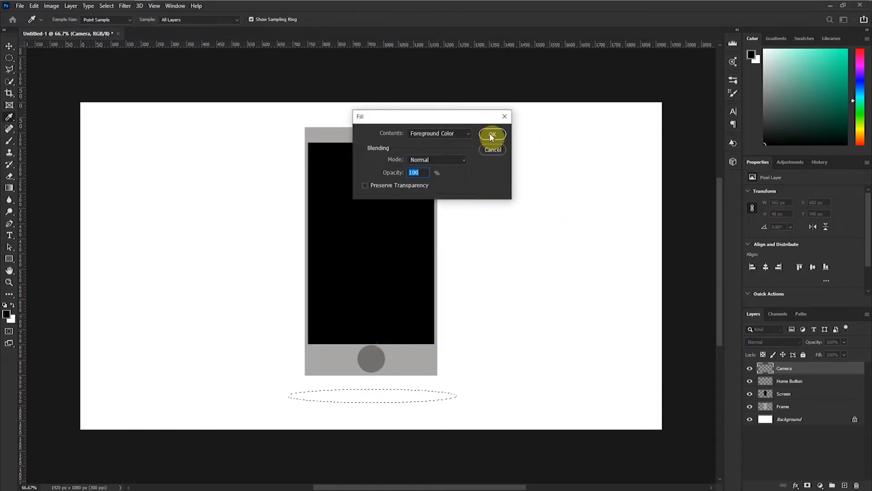
pyautogui.click(461, 134)
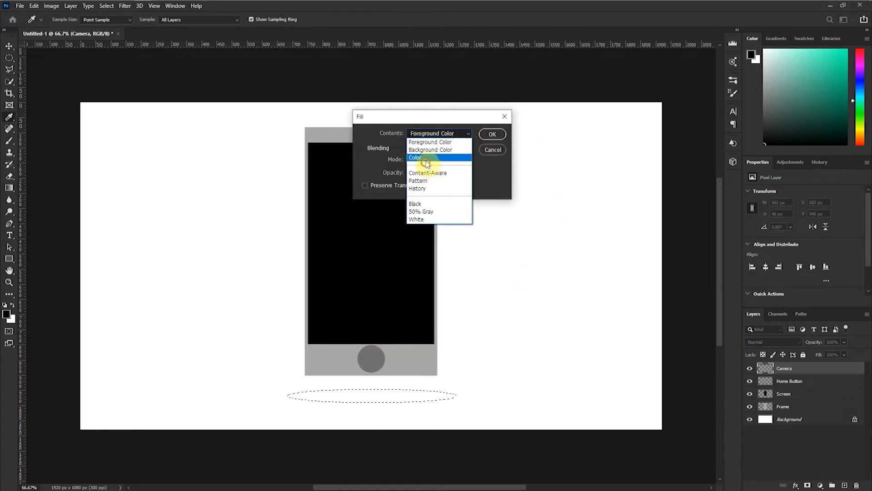
pyautogui.click(426, 163)
pyautogui.click(317, 157)
pyautogui.moveTo(317, 157); pyautogui.dragTo(317, 171)
pyautogui.click(525, 113)
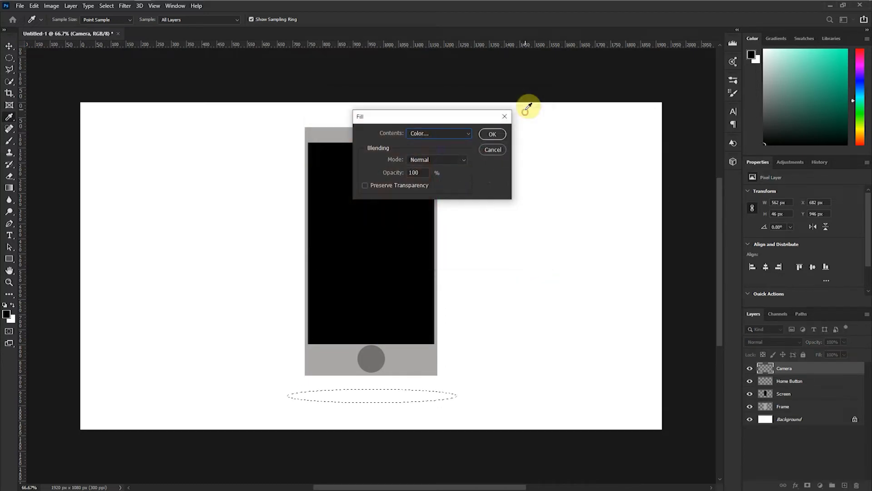
pyautogui.click(491, 133)
pyautogui.press('m')
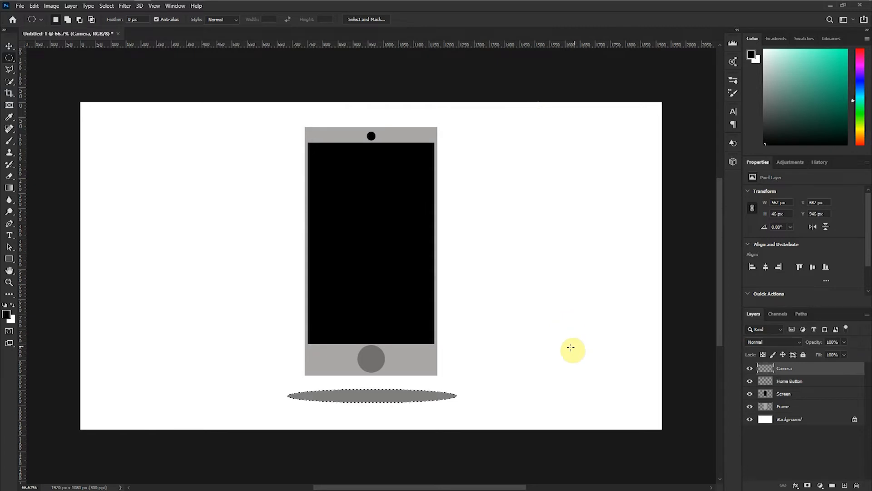
pyautogui.click(9, 46)
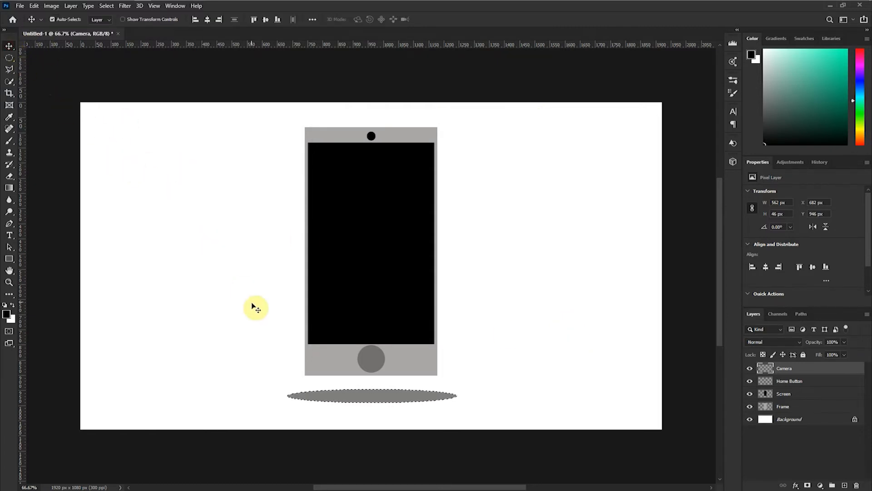
pyautogui.hotkey('ctrl', 'd')
pyautogui.click(568, 245)
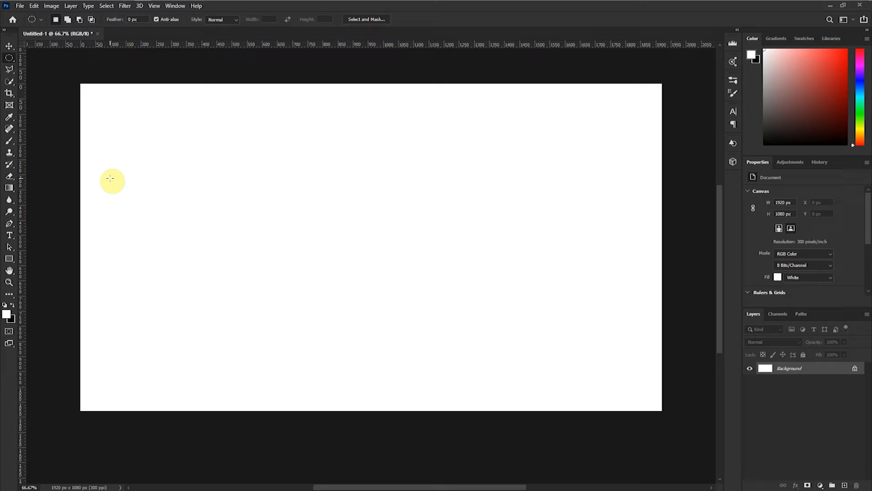
# Draw a rectangular marquee selection covering the whole 1920 by 1080 px blank canvas
pyautogui.rightClick(9, 58)
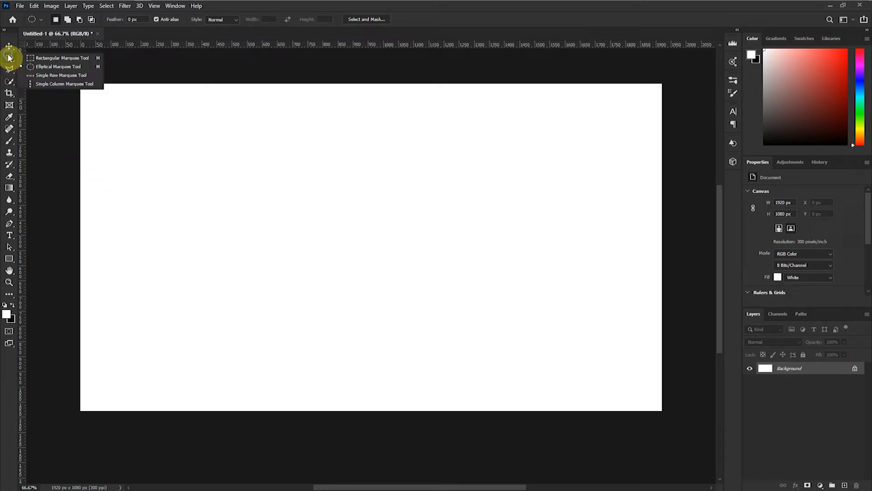
pyautogui.click(57, 57)
pyautogui.moveTo(73, 79); pyautogui.dragTo(673, 435)
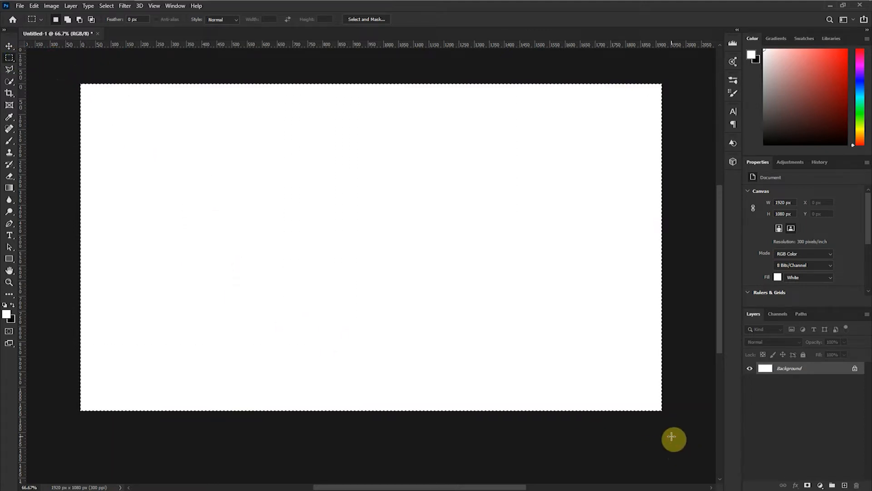
# Add a new layer above the locked white layer and name it Background
pyautogui.click(843, 485)
pyautogui.doubleClick(784, 367)
pyautogui.write('Background')
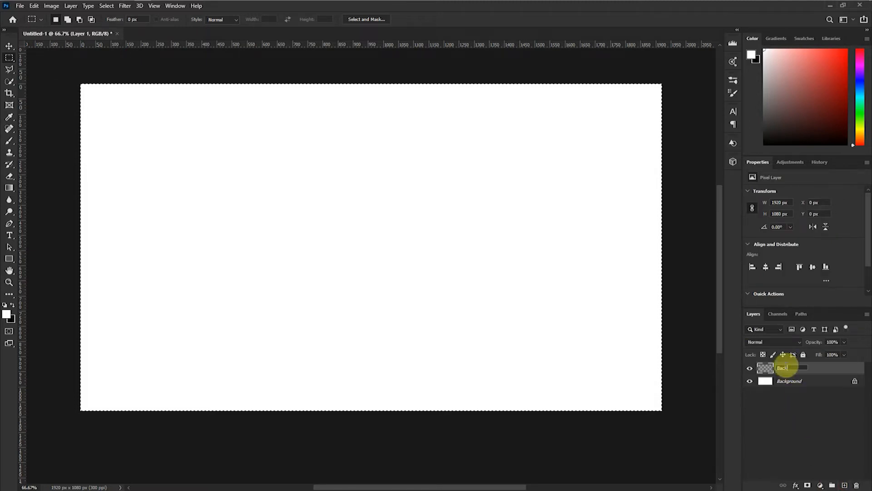
pyautogui.click(787, 368)
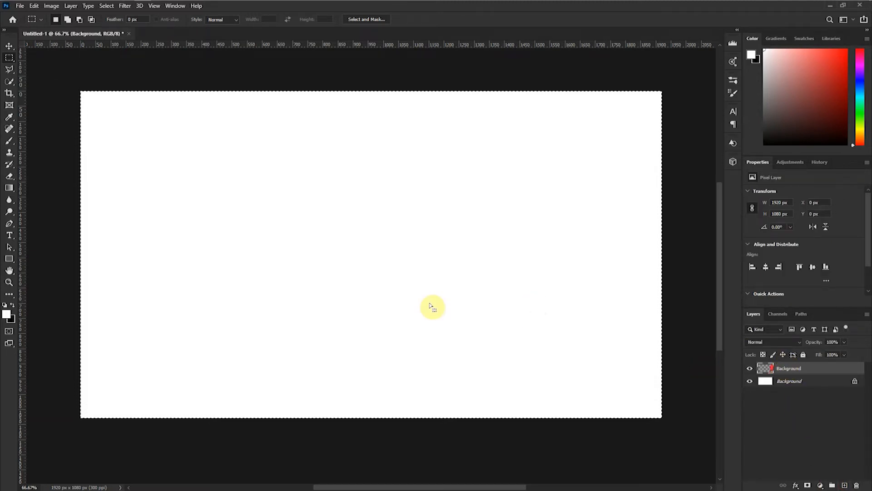
# Fill the full-canvas selection on the new Background layer with salmon pink, about #ff8282, at 100% opacity and deselect it
pyautogui.rightClick(328, 156)
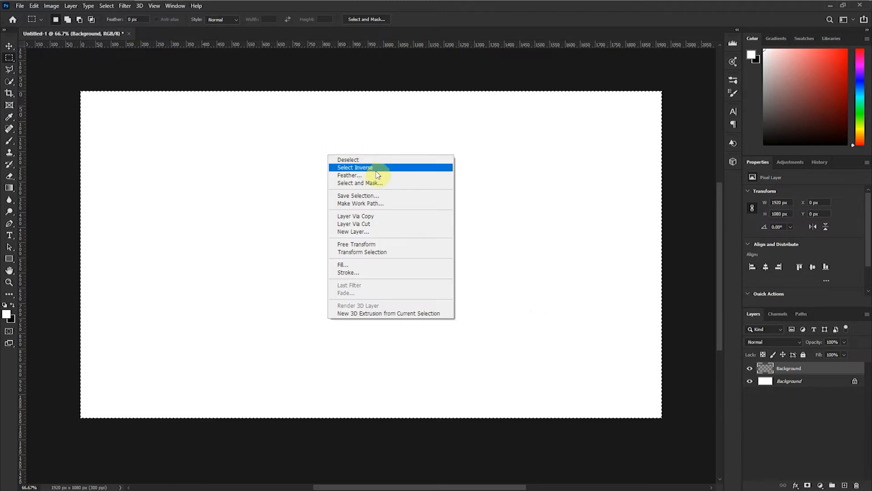
pyautogui.click(389, 265)
pyautogui.click(450, 139)
pyautogui.click(432, 155)
pyautogui.moveTo(444, 170); pyautogui.dragTo(432, 117)
pyautogui.moveTo(343, 127); pyautogui.dragTo(373, 113)
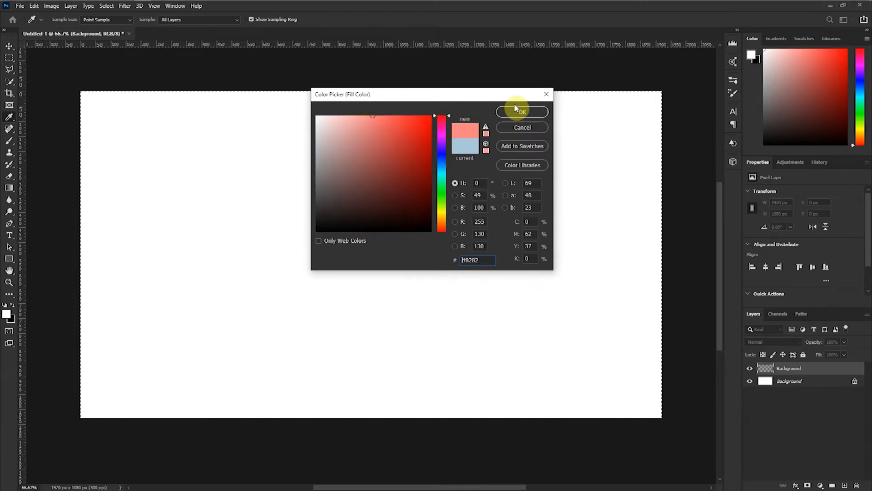
pyautogui.click(528, 113)
pyautogui.click(492, 134)
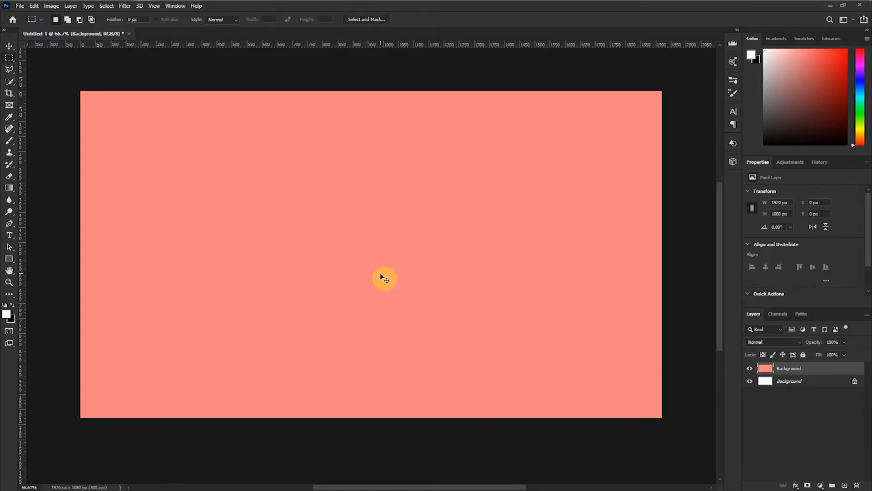
# Add a new layer and draw a circular marquee selection about 976 px in diameter near the middle of the canvas
pyautogui.click(846, 485)
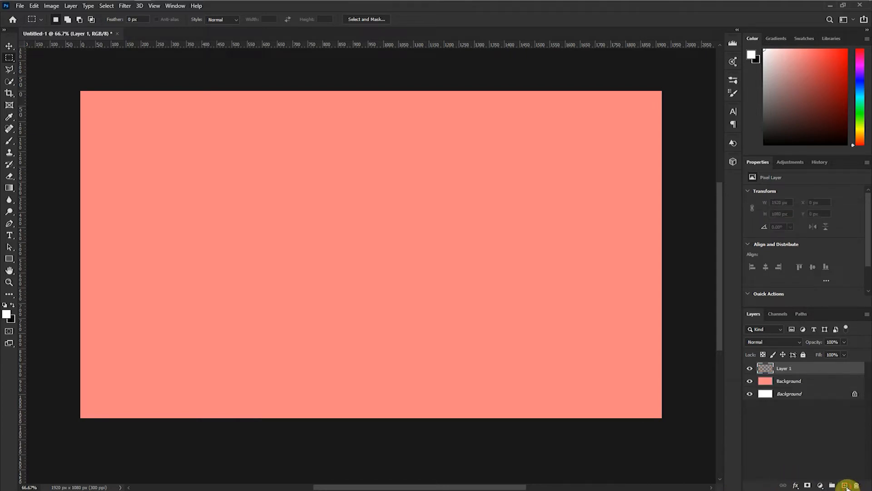
pyautogui.rightClick(11, 60)
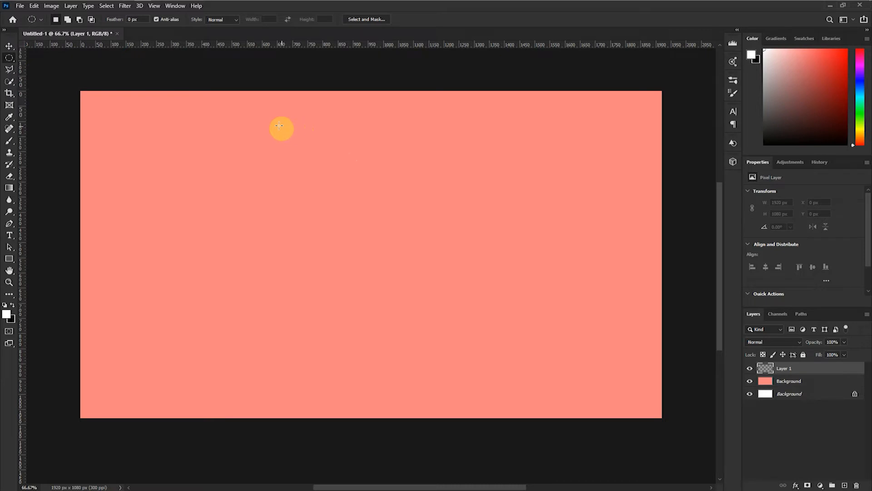
pyautogui.moveTo(350, 246); pyautogui.dragTo(616, 104)
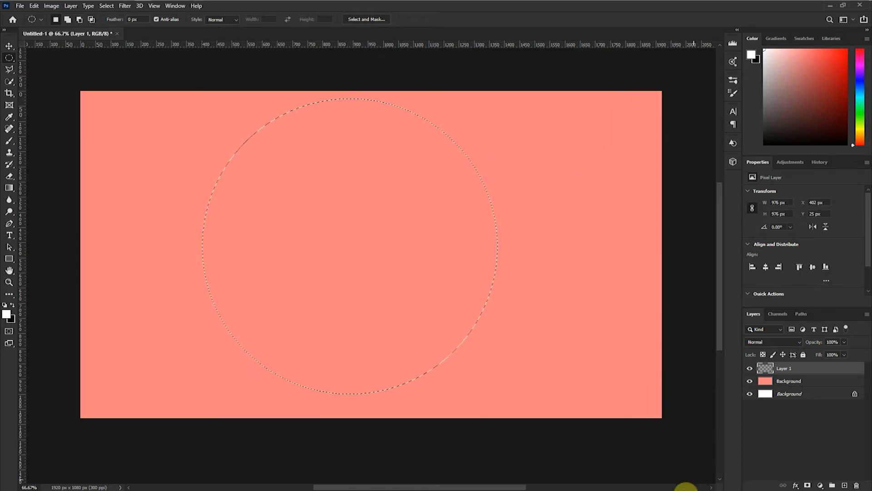
# Fill the large circular selection with pale blue, about #dbf9ff, at 100% opacity and deselect it
pyautogui.rightClick(422, 251)
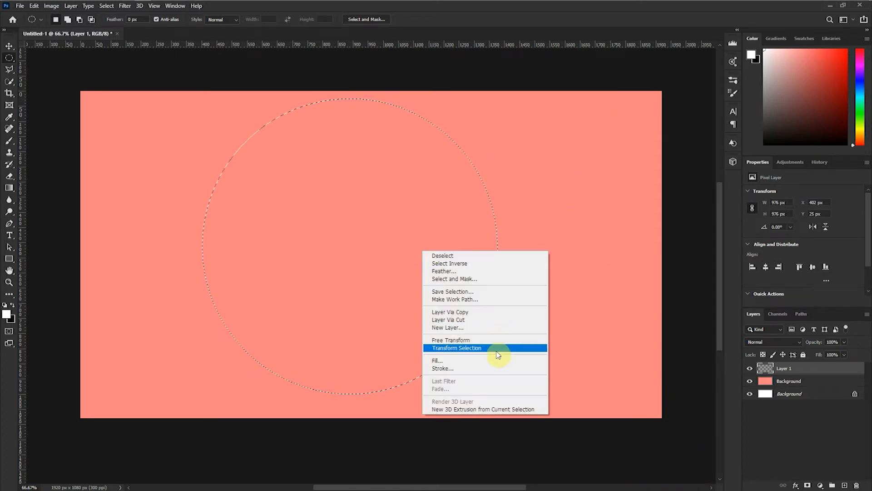
pyautogui.click(500, 360)
pyautogui.click(452, 133)
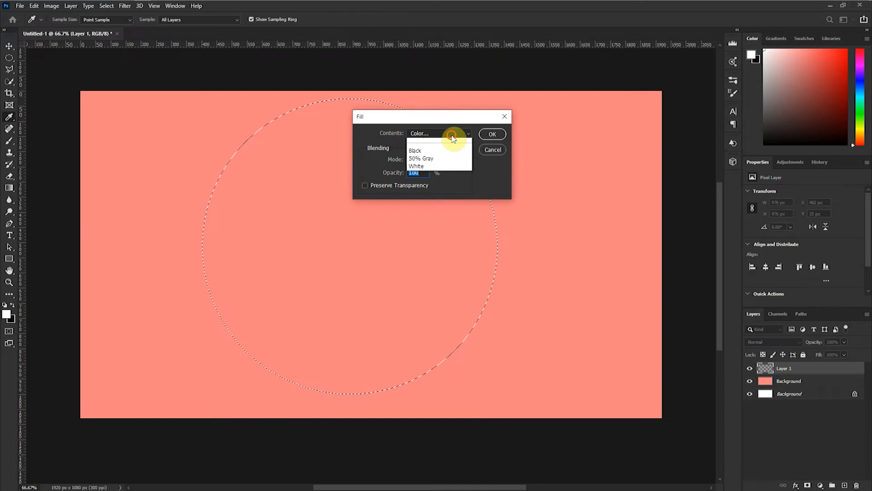
pyautogui.click(429, 162)
pyautogui.moveTo(443, 193); pyautogui.dragTo(444, 174)
pyautogui.moveTo(364, 116); pyautogui.dragTo(338, 115)
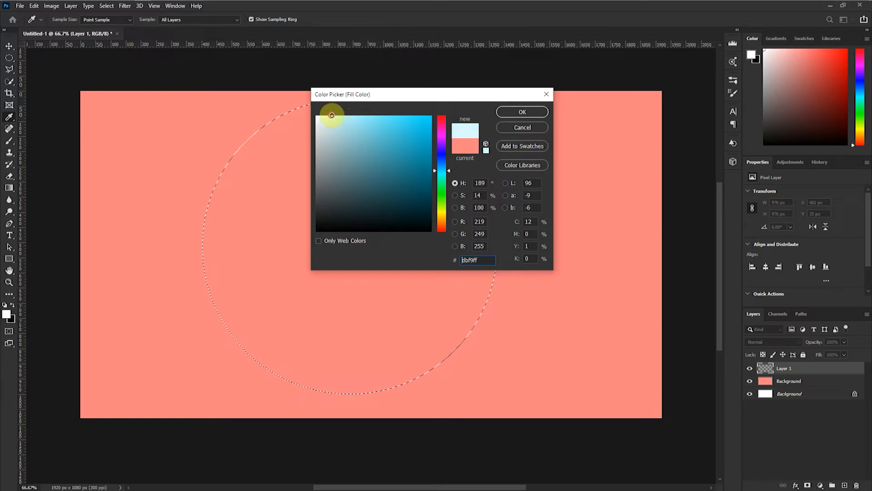
pyautogui.click(525, 114)
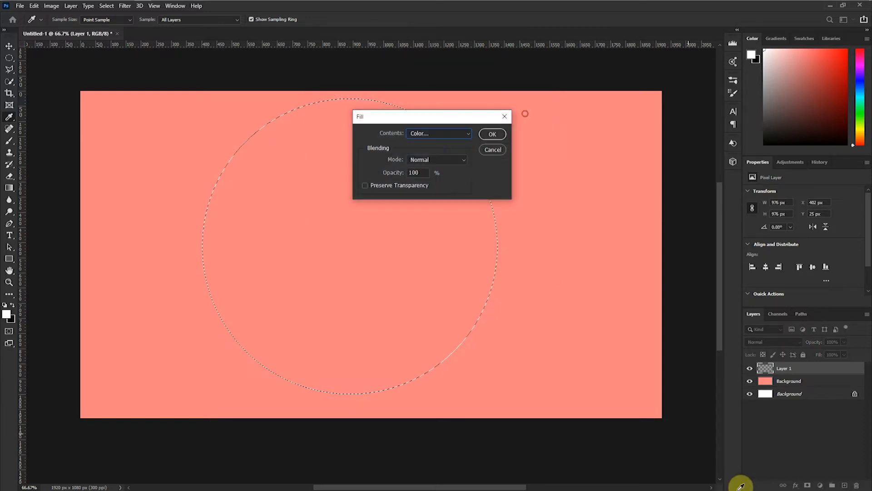
pyautogui.click(494, 134)
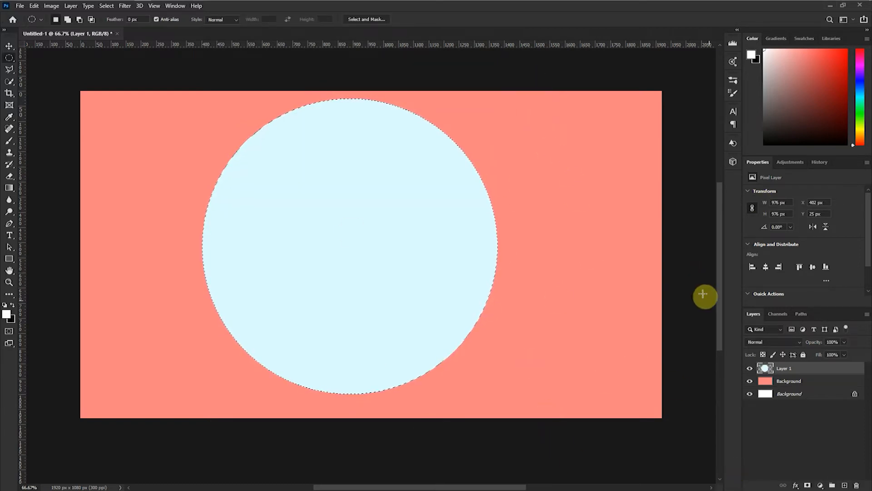
pyautogui.hotkey('ctrl', 'd')
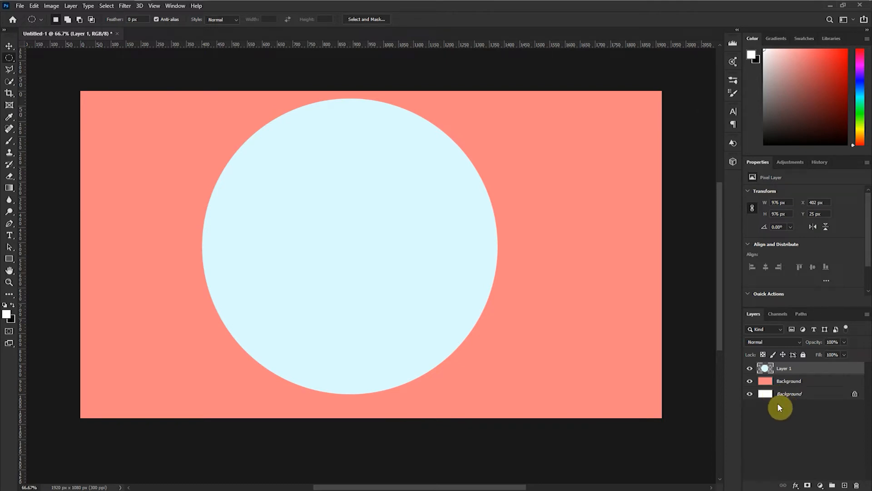
# Center the pale blue circle horizontally and vertically on the canvas, and rename its layer Plate Base
pyautogui.hotkey('ctrl', 'a')
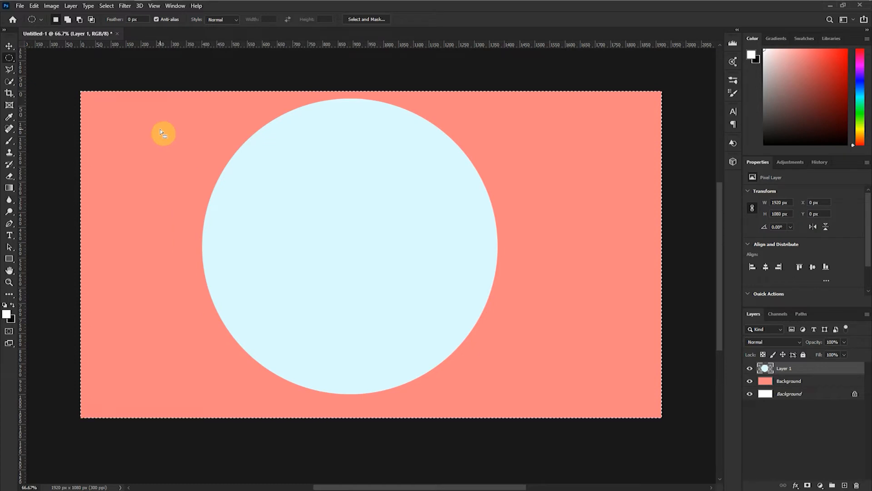
pyautogui.click(8, 45)
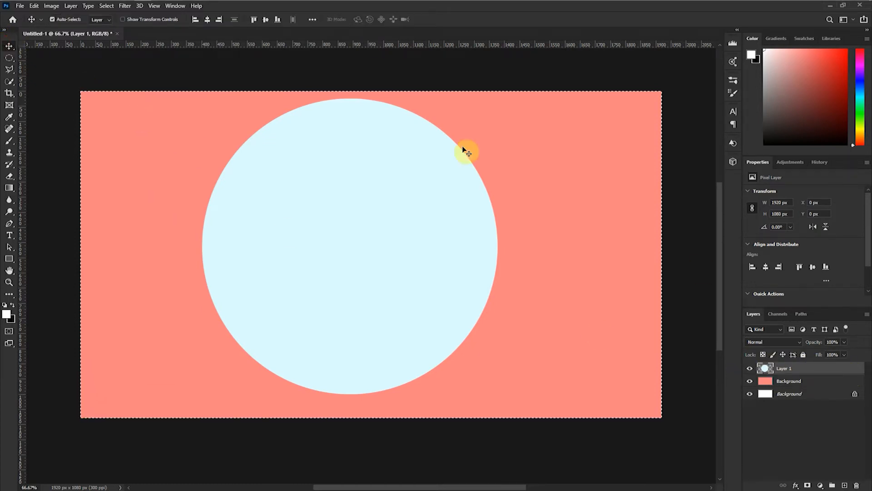
pyautogui.click(210, 23)
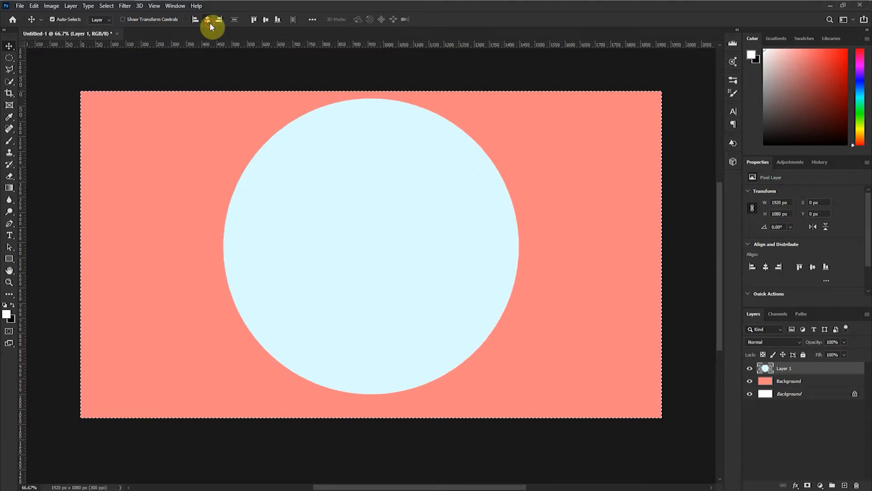
pyautogui.click(267, 21)
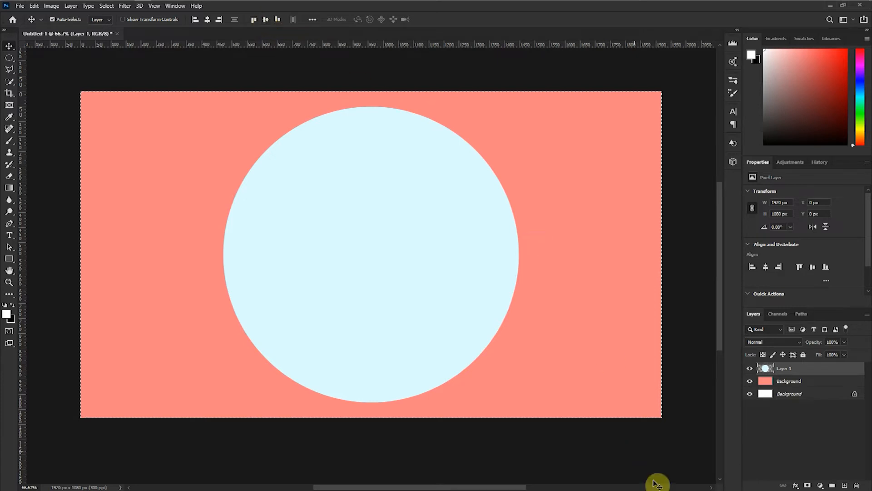
pyautogui.hotkey('ctrl', 'd')
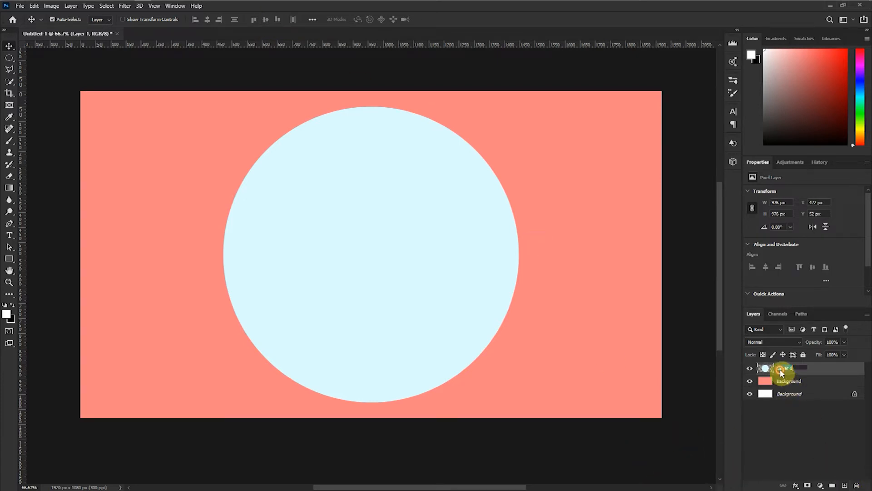
pyautogui.write('Plate Base')
pyautogui.press('Return')
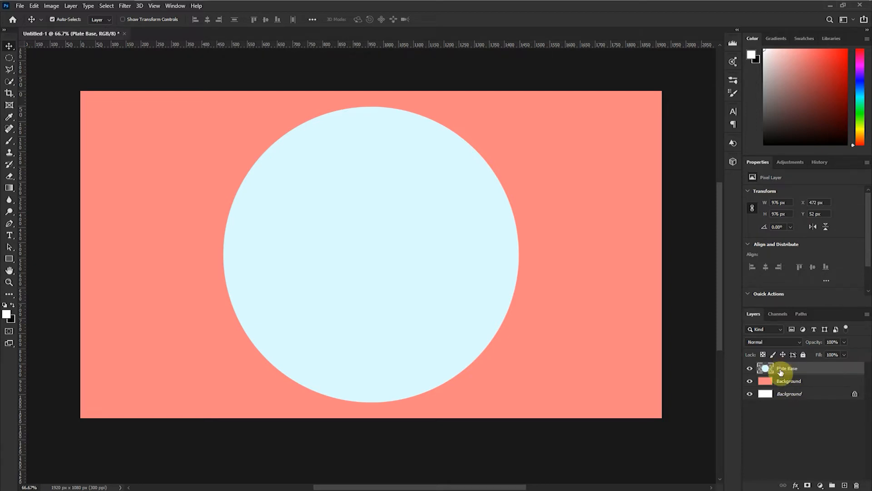
# Add a new layer and draw a circular marquee selection about 732 px in diameter from the center of the pale blue circle
pyautogui.click(844, 485)
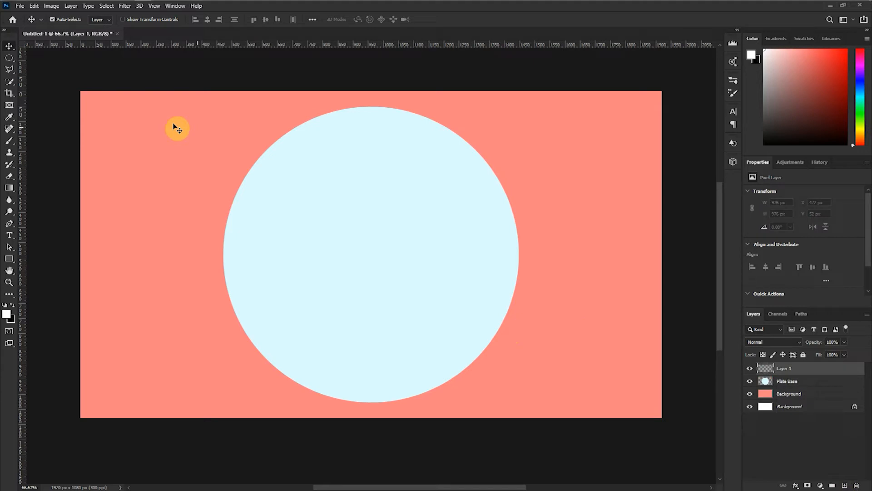
pyautogui.click(11, 59)
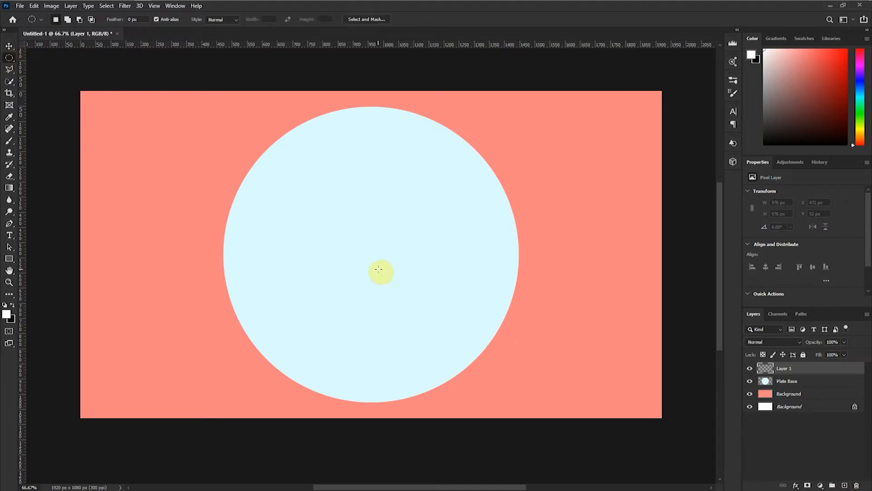
pyautogui.moveTo(371, 253); pyautogui.dragTo(512, 146)
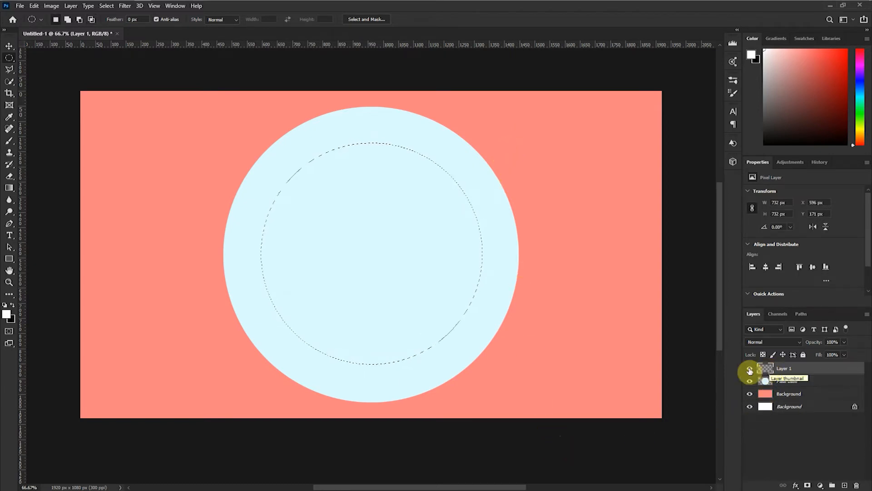
# Fill the inner circular selection with a muted grey-blue at 100% opacity and deselect it
pyautogui.rightClick(309, 248)
pyautogui.click(336, 357)
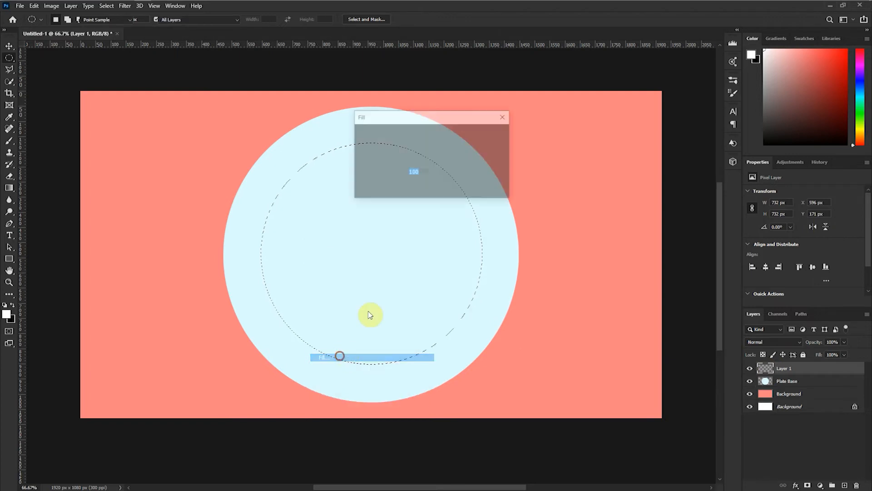
pyautogui.click(450, 133)
pyautogui.click(430, 159)
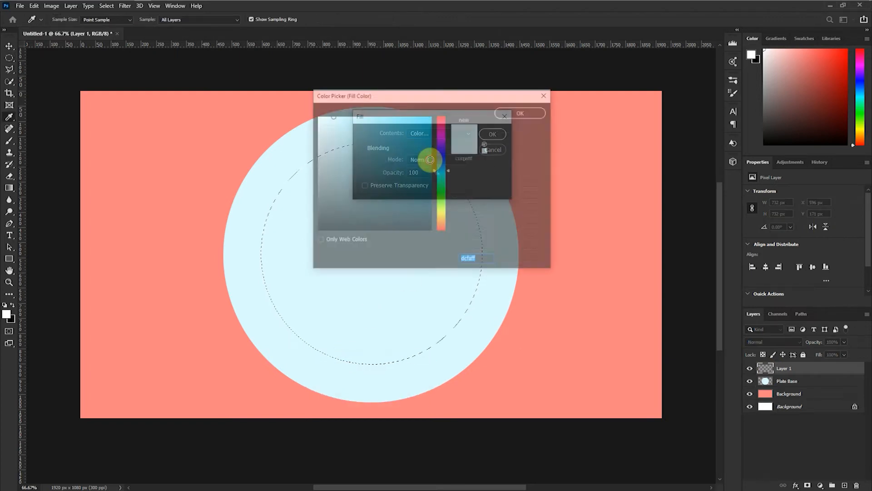
pyautogui.click(335, 126)
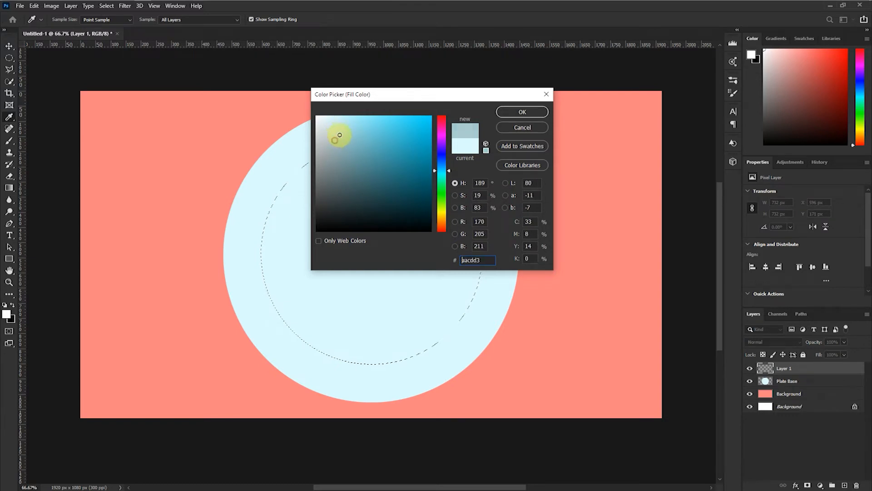
pyautogui.click(537, 112)
pyautogui.click(492, 133)
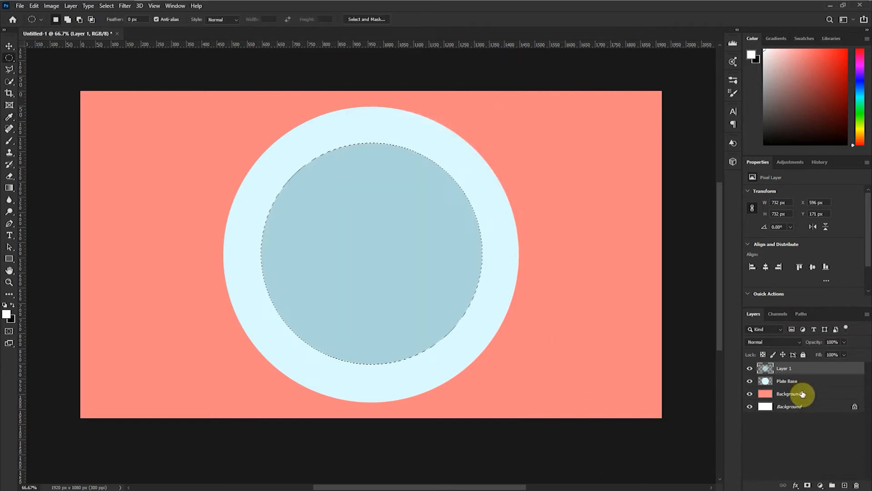
pyautogui.hotkey('ctrl', 'd')
# Center the grey-blue circle horizontally and vertically on the canvas, and clear the selection
pyautogui.hotkey('ctrl', 'a')
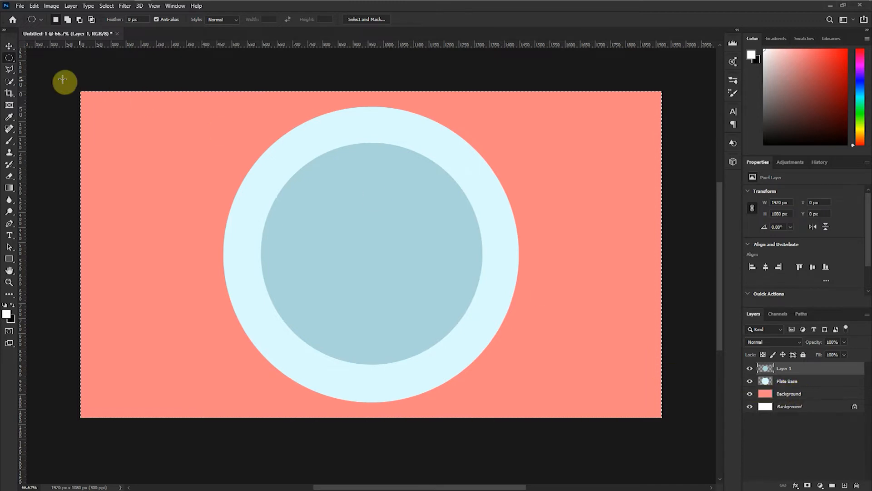
pyautogui.click(9, 46)
pyautogui.click(207, 20)
pyautogui.click(266, 20)
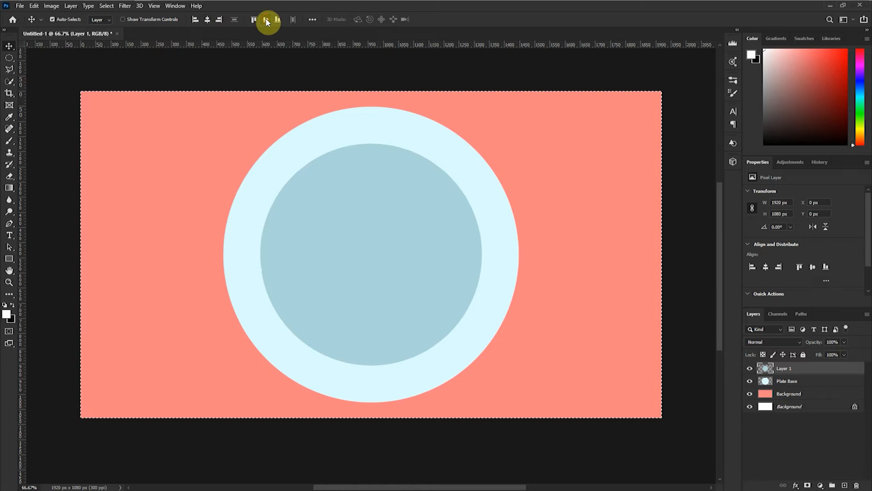
pyautogui.hotkey('ctrl', 'd')
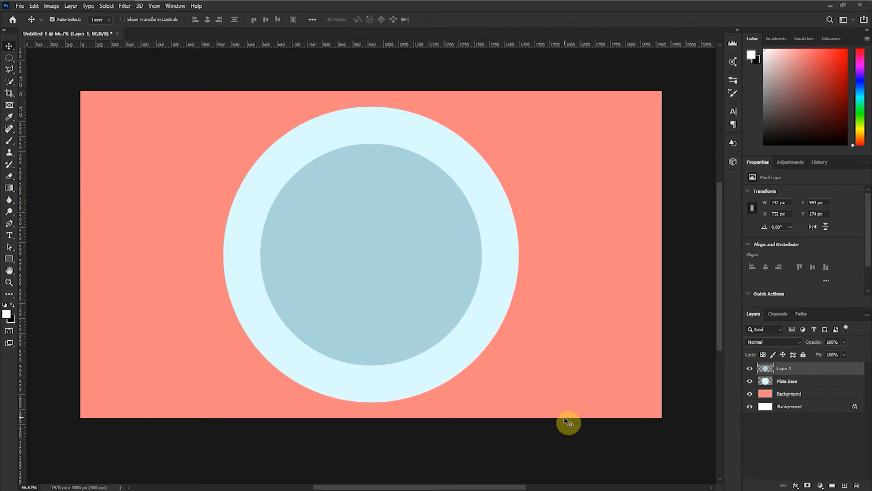
# Add a new layer named Bread on top, and rename the grey-blue circle's layer Plate
pyautogui.click(12, 55)
pyautogui.click(50, 58)
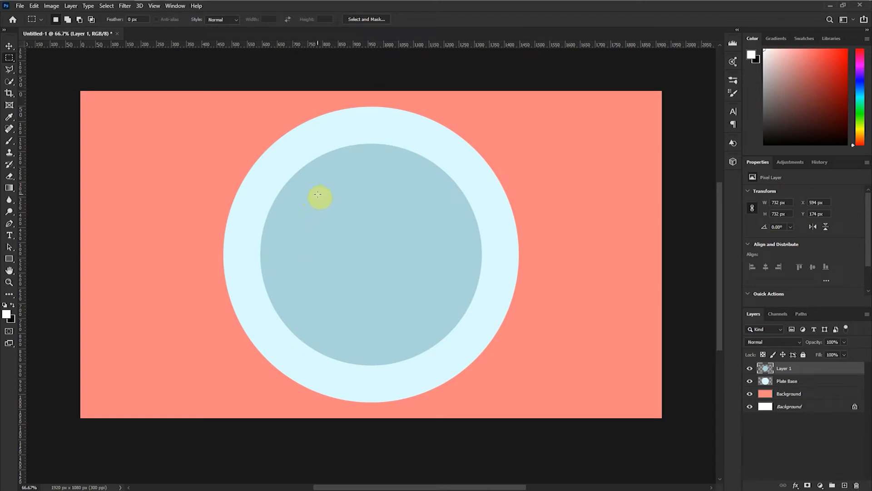
pyautogui.click(845, 485)
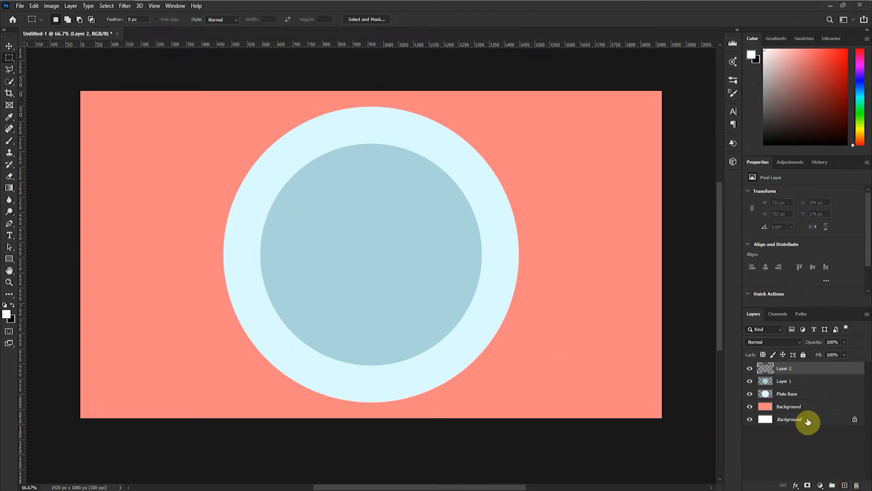
pyautogui.doubleClick(783, 381)
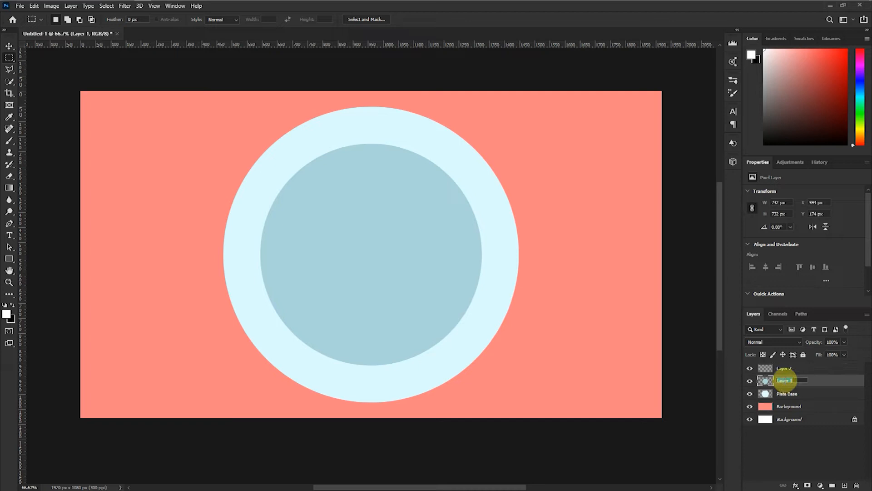
pyautogui.write('Plate')
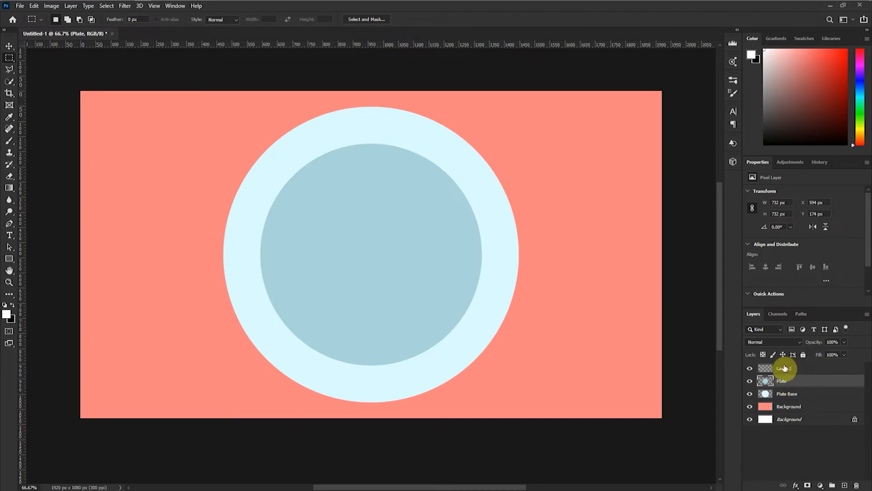
pyautogui.doubleClick(789, 370)
pyautogui.write('Bread')
pyautogui.click(789, 371)
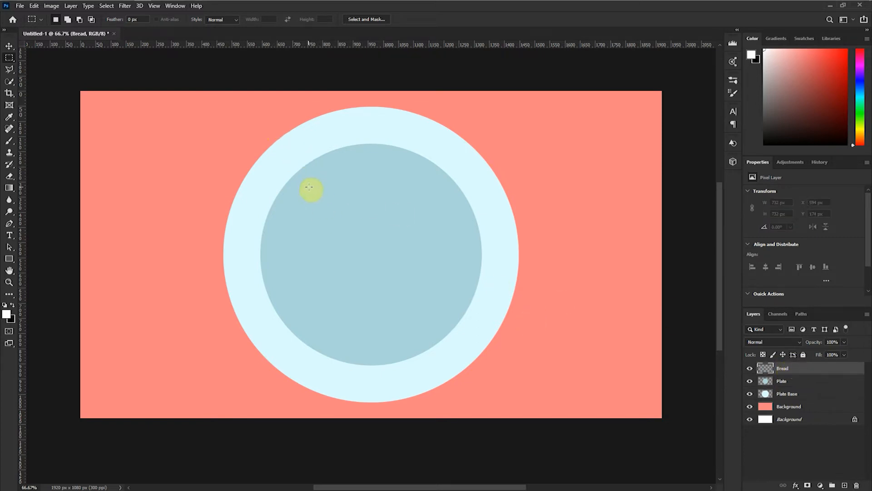
# Draw a square marquee selection of about 443 px inside the plate and fill it with pale peach at 100% opacity
pyautogui.moveTo(304, 175); pyautogui.dragTo(439, 308)
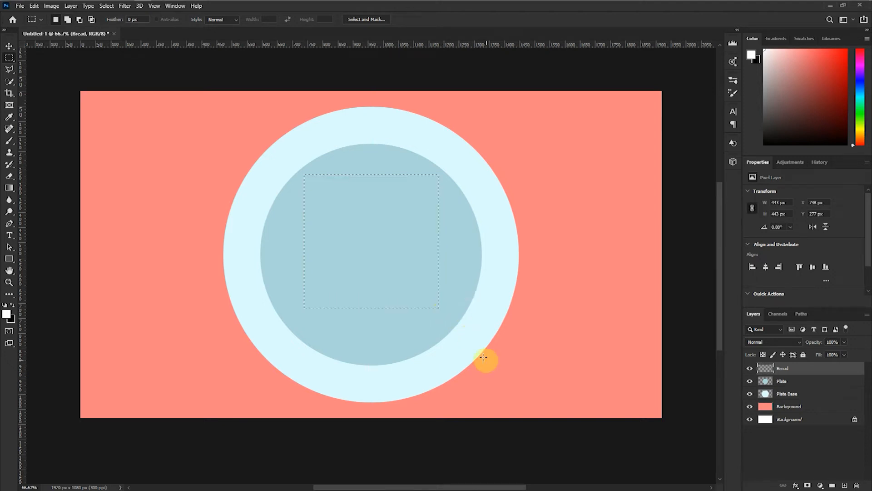
pyautogui.rightClick(373, 228)
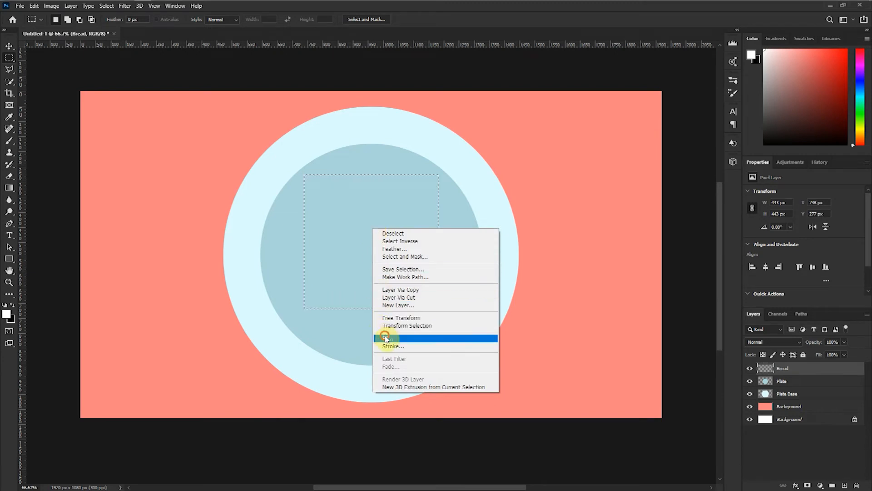
pyautogui.click(386, 338)
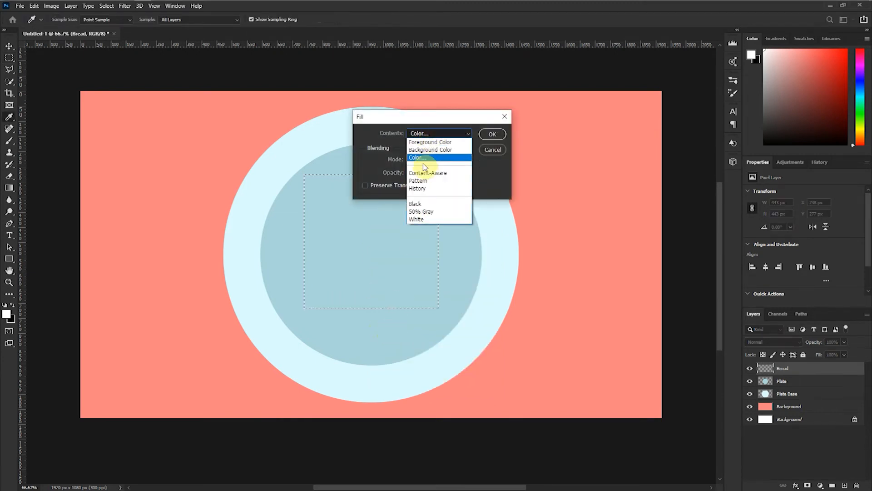
pyautogui.click(418, 156)
pyautogui.moveTo(444, 202); pyautogui.dragTo(444, 223)
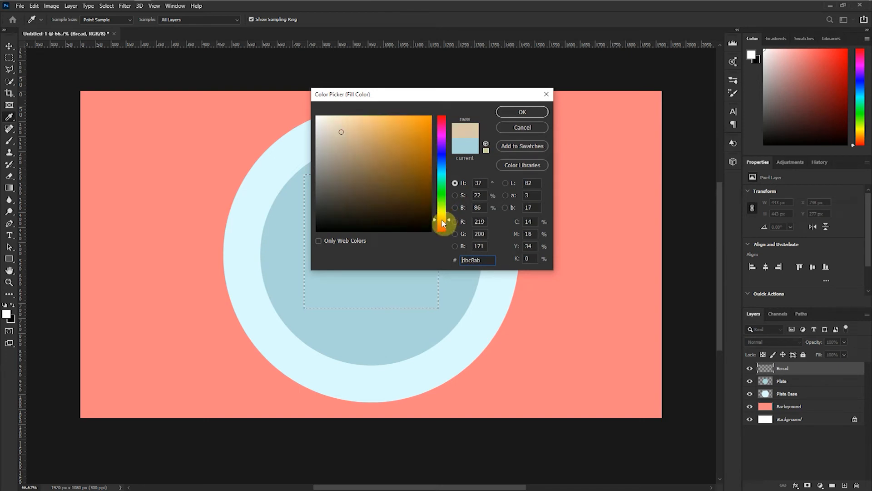
pyautogui.moveTo(373, 156); pyautogui.dragTo(355, 114)
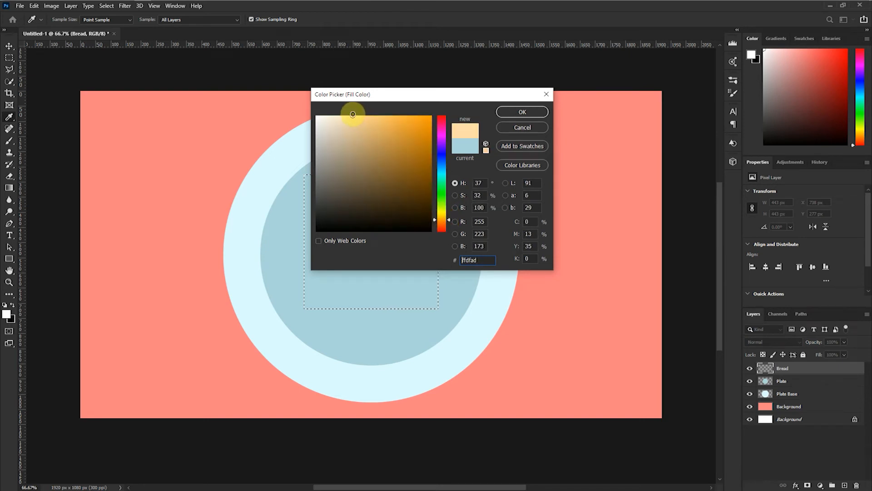
pyautogui.click(513, 113)
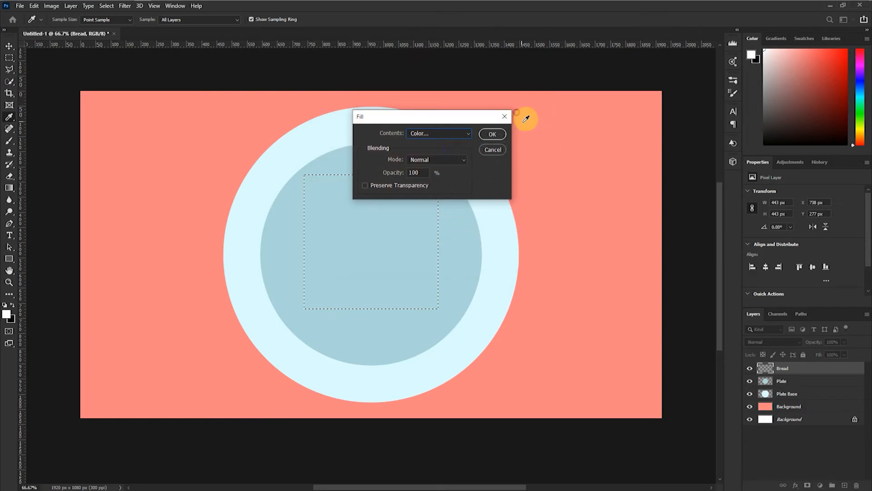
pyautogui.click(491, 135)
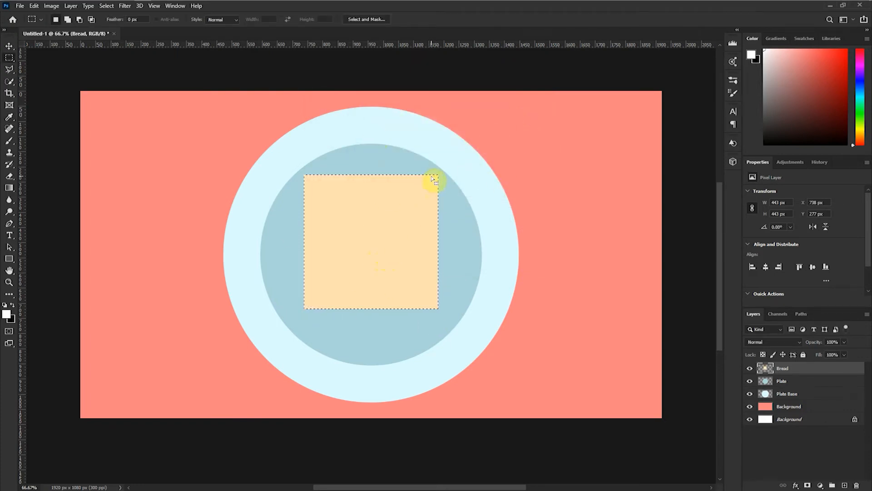
# Start a Stroke with a 15 px width on the square bread selection and try the Inside, Center and Outside locations
pyautogui.rightClick(382, 207)
pyautogui.click(430, 324)
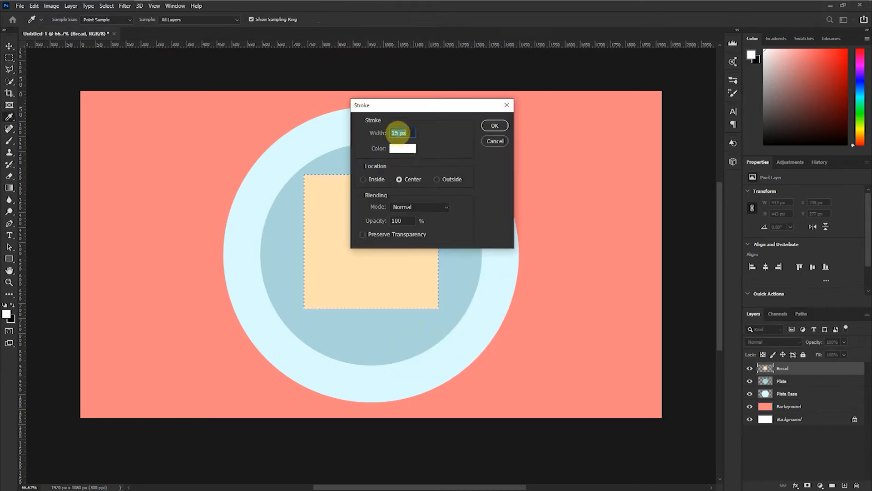
pyautogui.moveTo(397, 133); pyautogui.dragTo(372, 135)
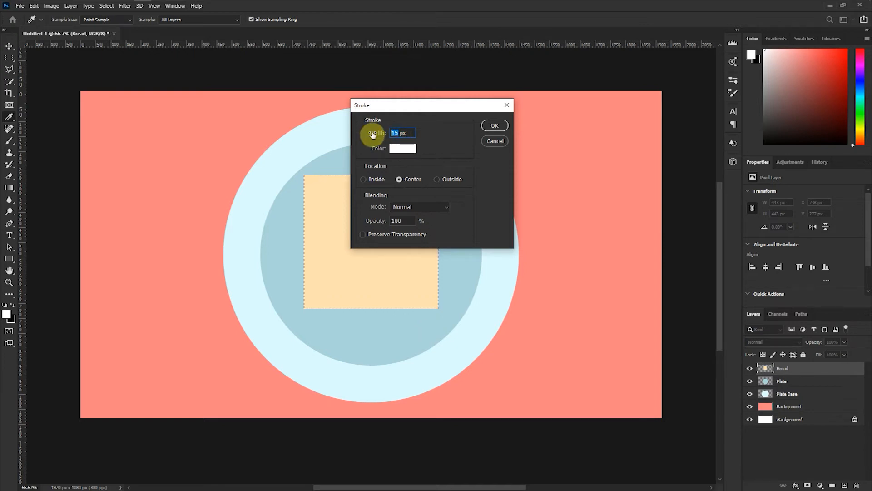
pyautogui.click(380, 182)
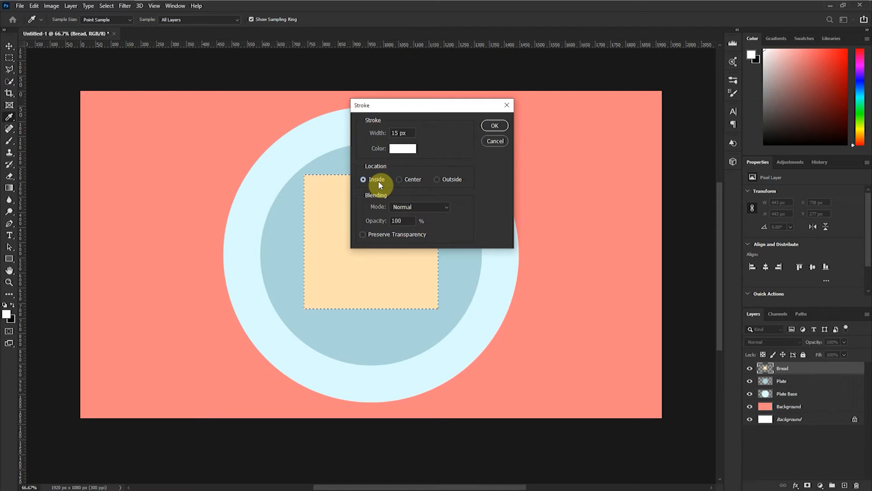
pyautogui.click(414, 179)
pyautogui.click(437, 180)
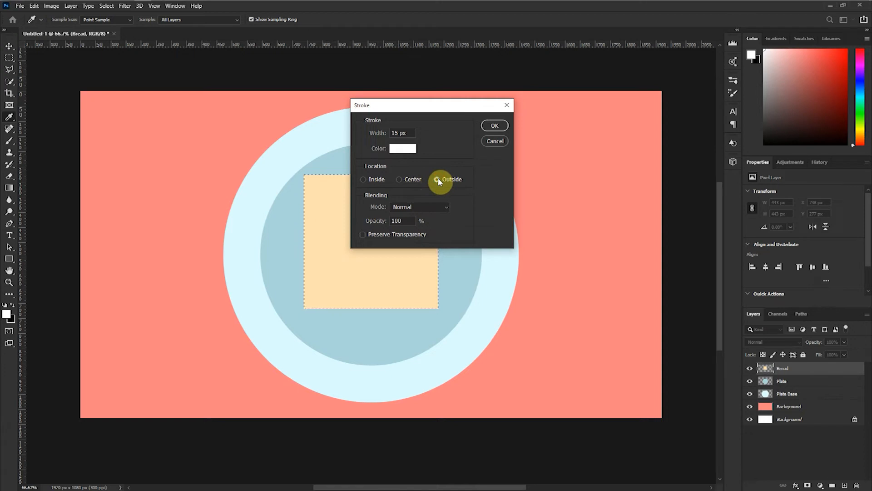
# Choose an orange-brown stroke colour and apply it with the Center location around the bread square
pyautogui.click(402, 150)
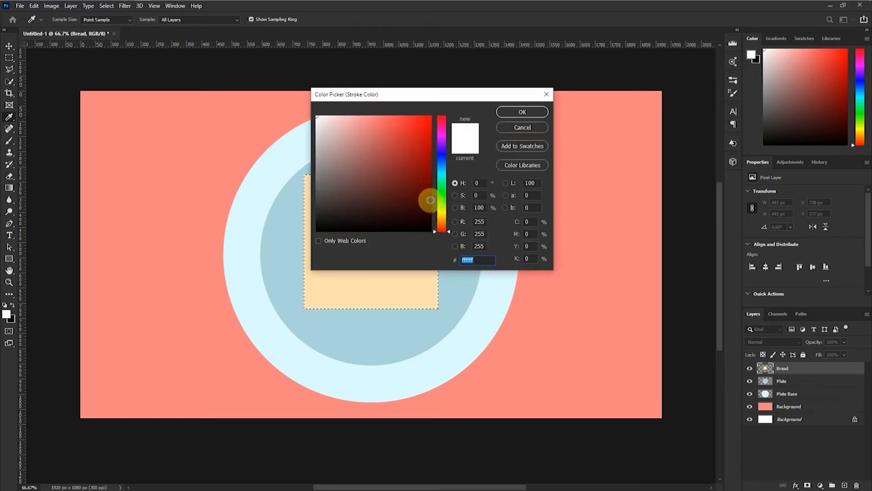
pyautogui.click(441, 225)
pyautogui.moveTo(421, 185)
pyautogui.mouseDown()
pyautogui.moveTo(398, 176)
pyautogui.moveTo(390, 186)
pyautogui.moveTo(388, 165)
pyautogui.moveTo(400, 170)
pyautogui.moveTo(404, 152)
pyautogui.moveTo(402, 166)
pyautogui.mouseUp()
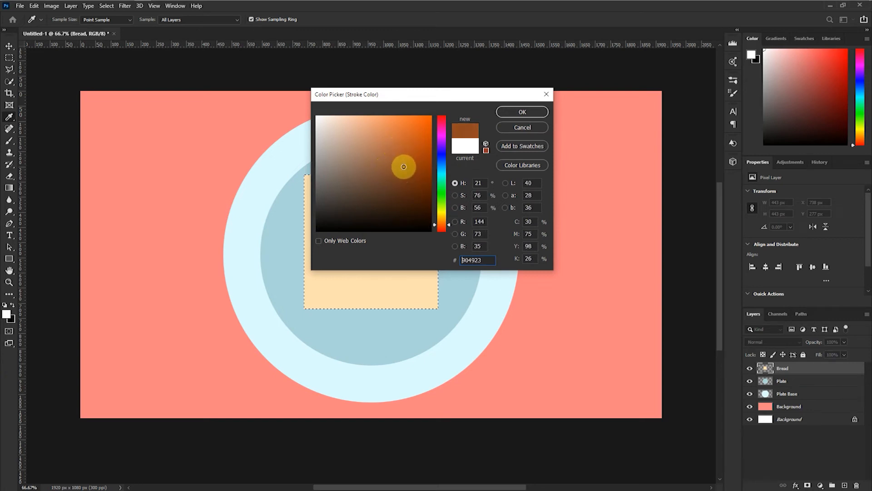
pyautogui.click(409, 156)
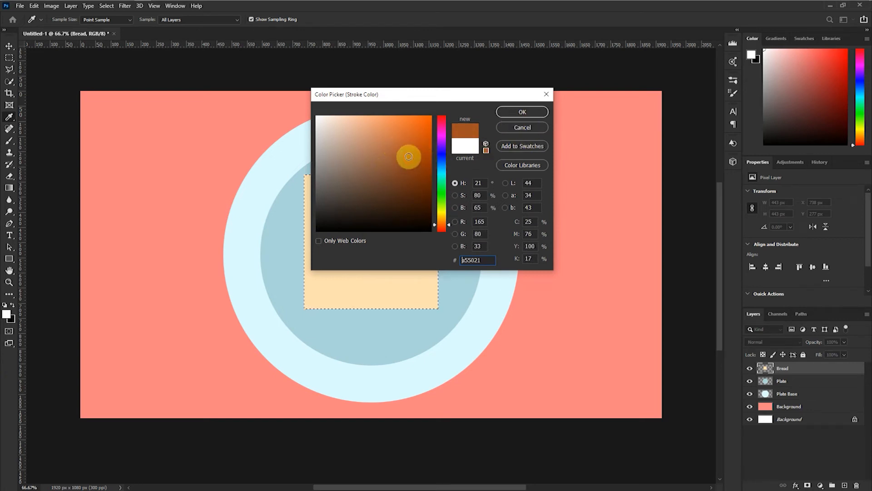
pyautogui.moveTo(408, 155)
pyautogui.mouseDown()
pyautogui.moveTo(432, 155)
pyautogui.moveTo(400, 147)
pyautogui.mouseUp()
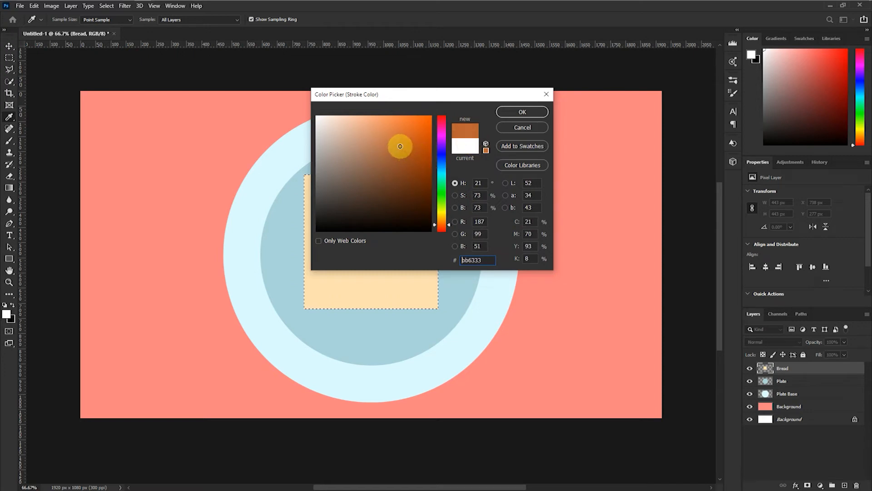
pyautogui.click(518, 112)
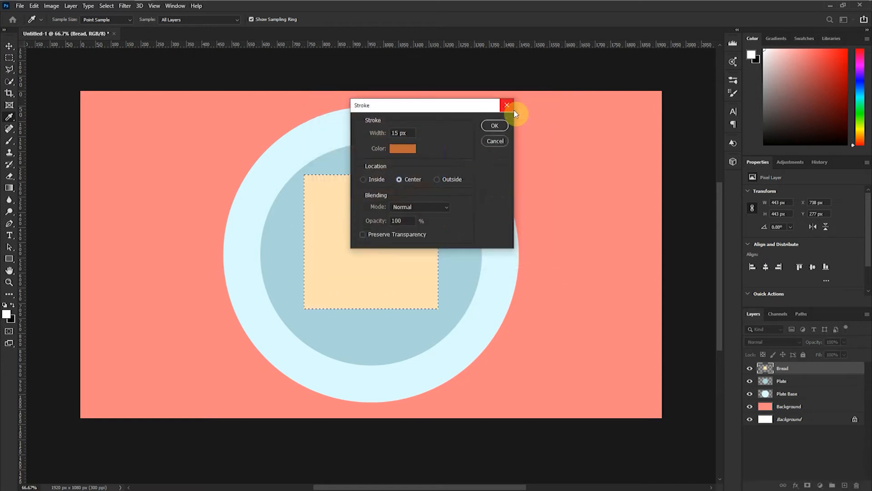
pyautogui.click(500, 127)
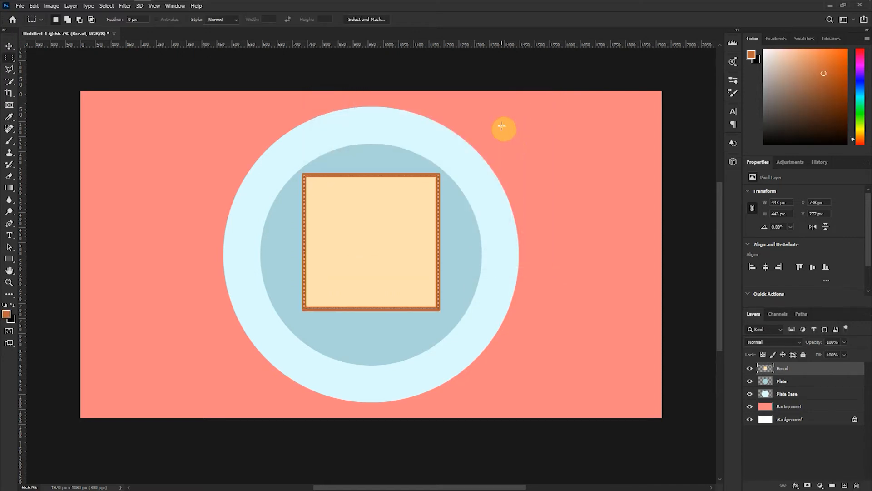
# Center the bread square horizontally and vertically on the canvas, and clear the selection
pyautogui.click(9, 46)
pyautogui.hotkey('ctrl', 'd')
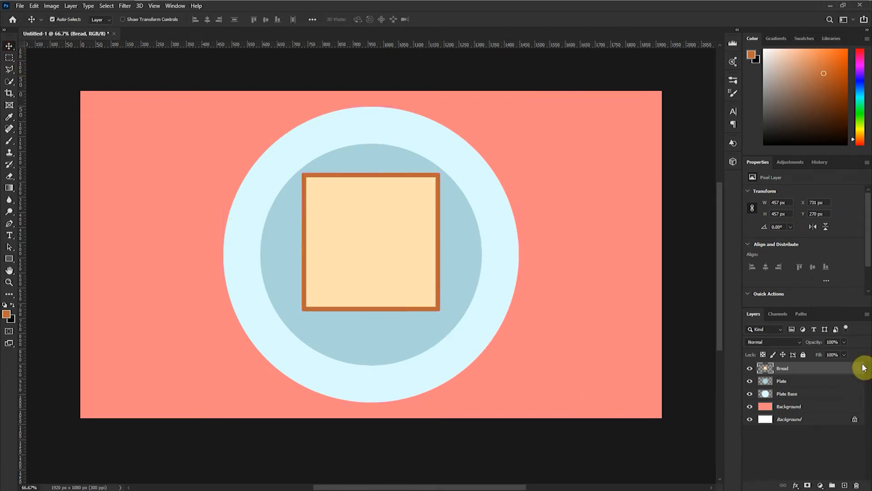
pyautogui.hotkey('ctrl', 'a')
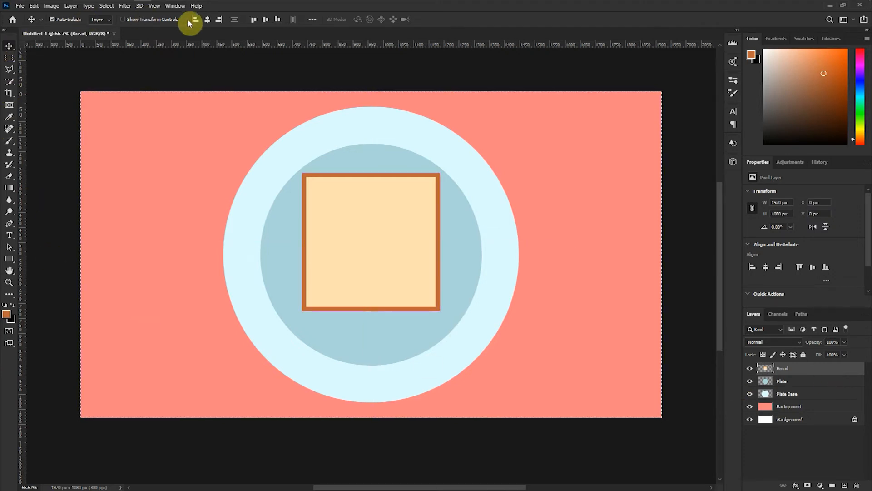
pyautogui.click(204, 21)
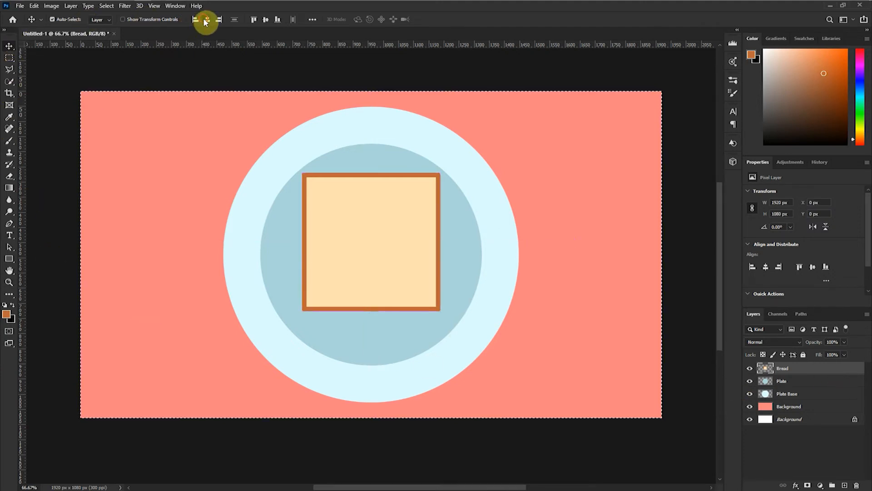
pyautogui.click(267, 20)
pyautogui.hotkey('ctrl', 'd')
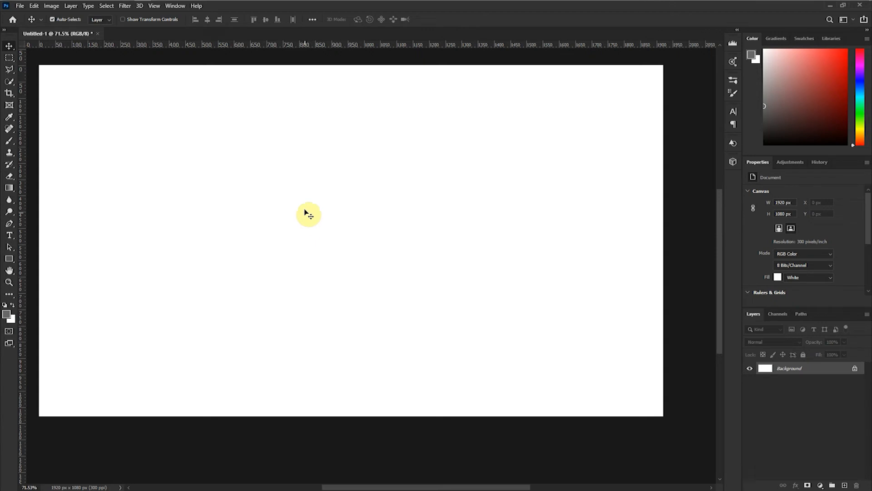
# In the blank 1920 x 1080 px document, marquee-select the whole canvas and add a new layer named Background
pyautogui.moveTo(313, 189); pyautogui.dragTo(331, 211)
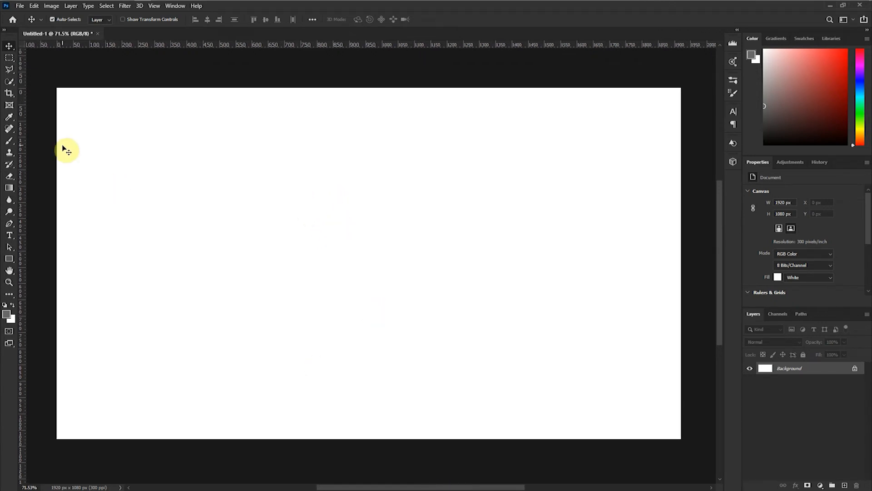
pyautogui.click(9, 57)
pyautogui.moveTo(57, 85); pyautogui.dragTo(695, 446)
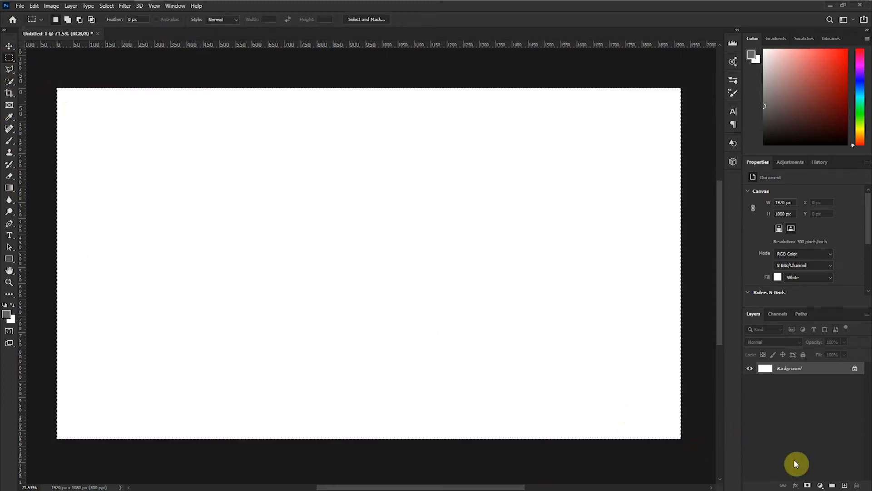
pyautogui.click(844, 485)
pyautogui.doubleClick(782, 368)
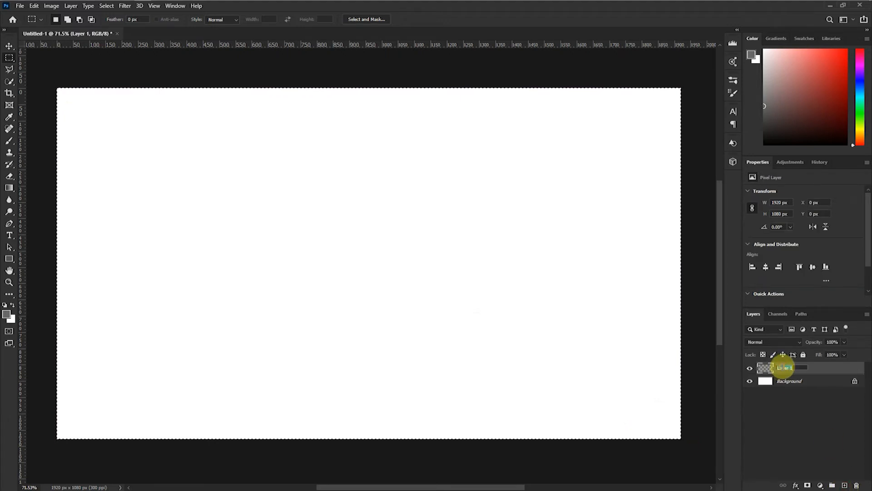
pyautogui.write('Background')
pyautogui.press('Return')
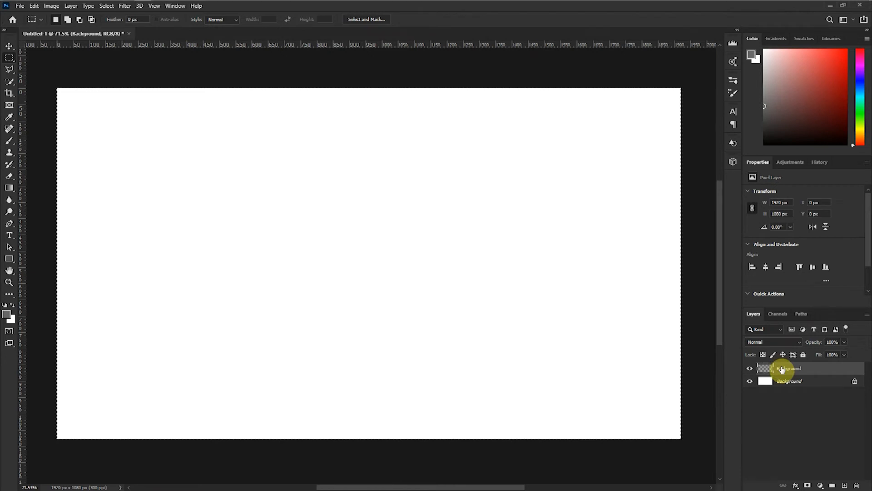
# Fill the full-canvas selection on the new Background layer with a light sky blue
pyautogui.rightClick(141, 150)
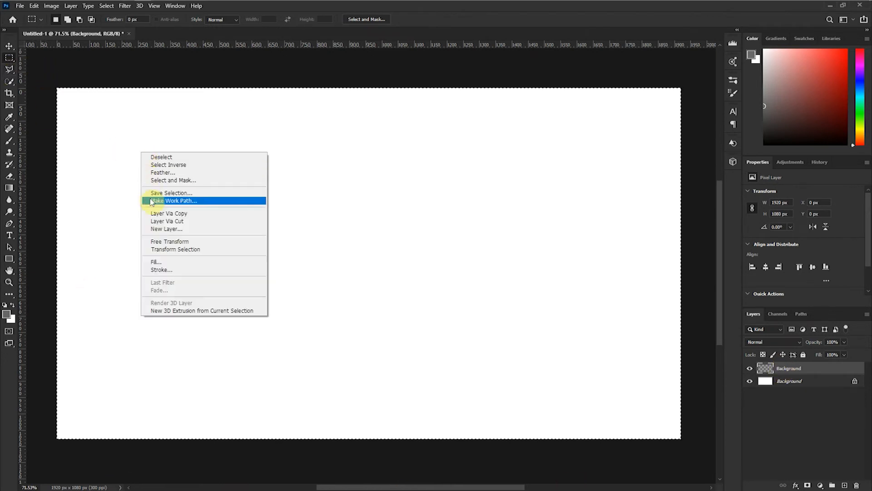
pyautogui.click(164, 260)
pyautogui.click(453, 139)
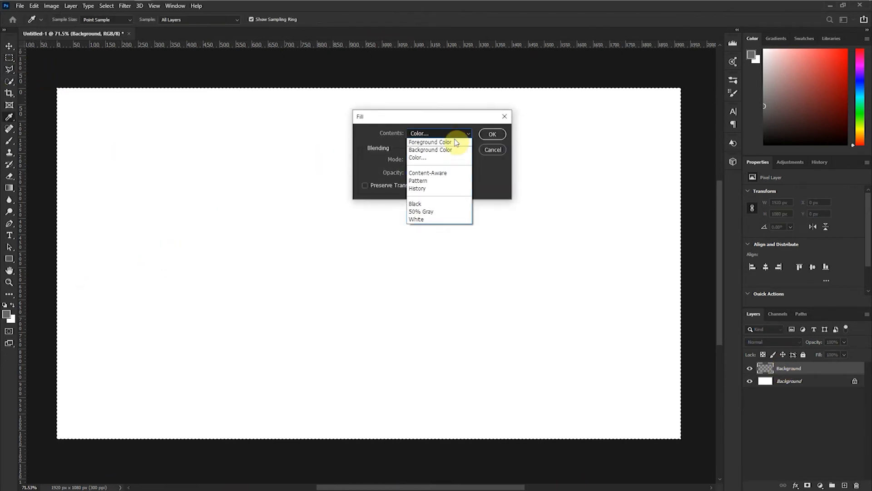
pyautogui.click(446, 159)
pyautogui.moveTo(440, 169); pyautogui.dragTo(444, 176)
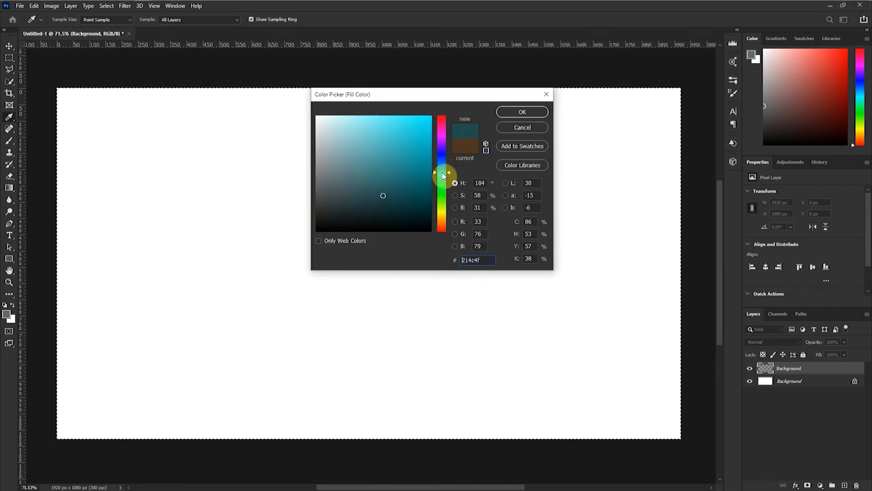
pyautogui.click(359, 114)
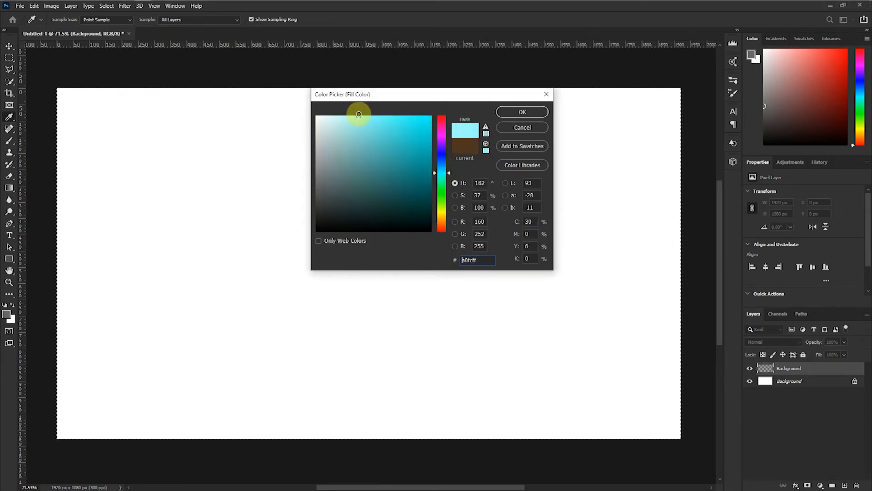
pyautogui.moveTo(444, 175); pyautogui.dragTo(444, 171)
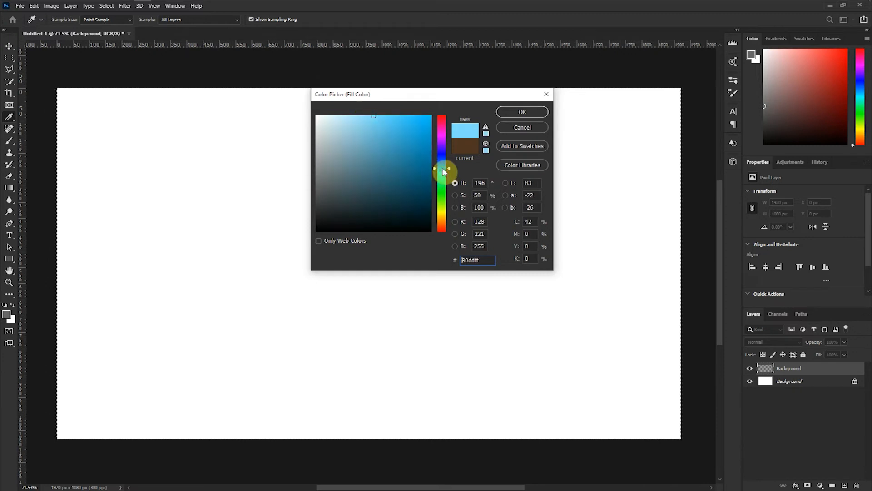
pyautogui.click(522, 112)
pyautogui.click(492, 132)
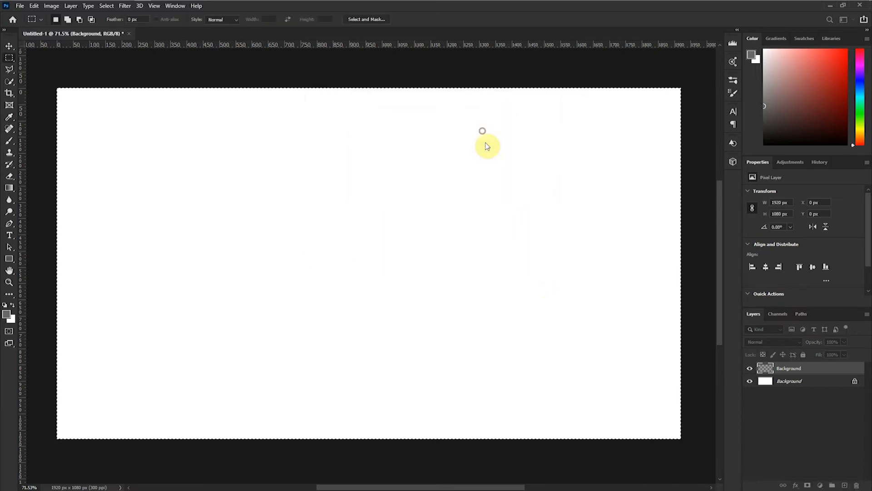
# Lock the sky blue Background layer completely and clear the canvas selection
pyautogui.click(803, 355)
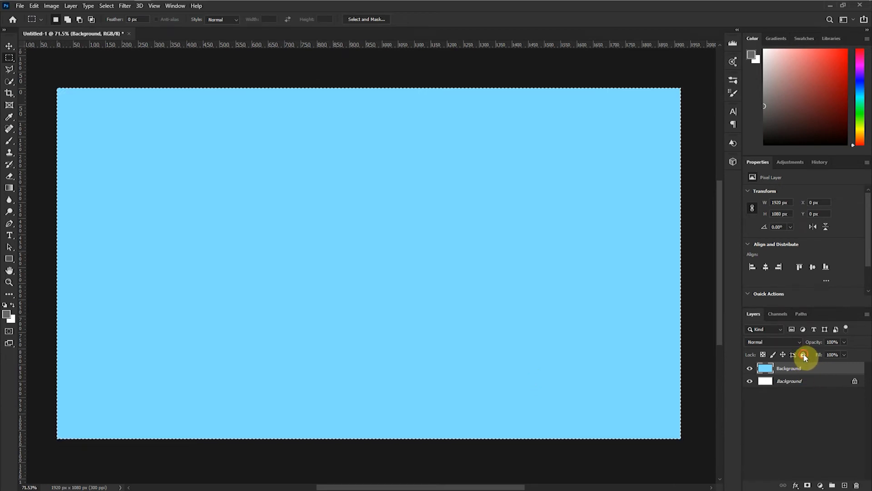
pyautogui.rightClick(172, 142)
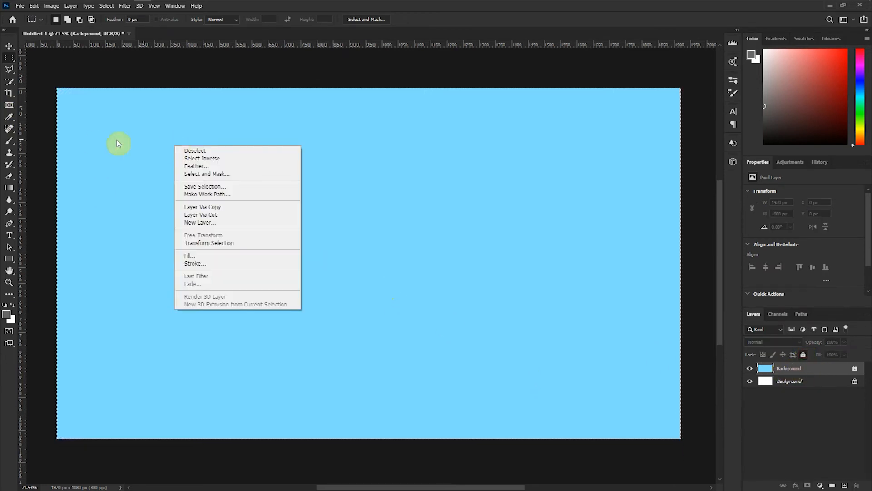
pyautogui.click(9, 47)
pyautogui.hotkey('ctrl', 'd')
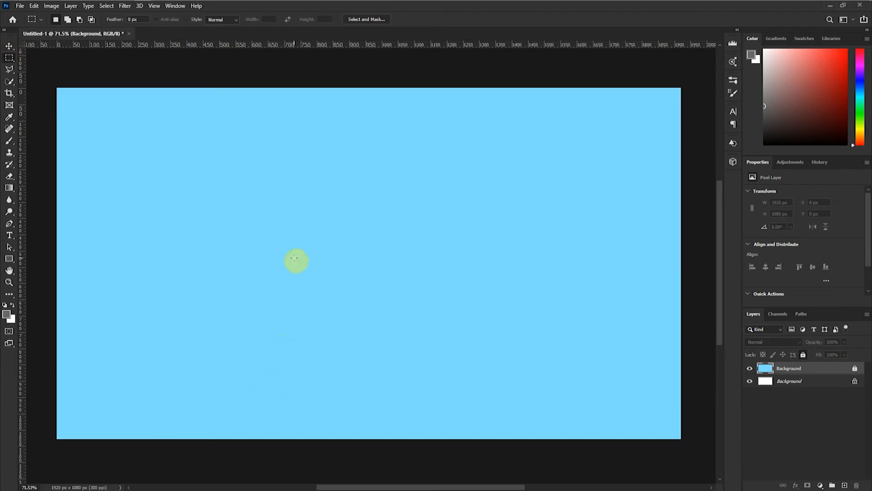
# Try to move the locked sky blue background on the canvas
pyautogui.click(9, 46)
pyautogui.moveTo(166, 195); pyautogui.dragTo(271, 236)
pyautogui.moveTo(292, 293); pyautogui.dragTo(448, 303)
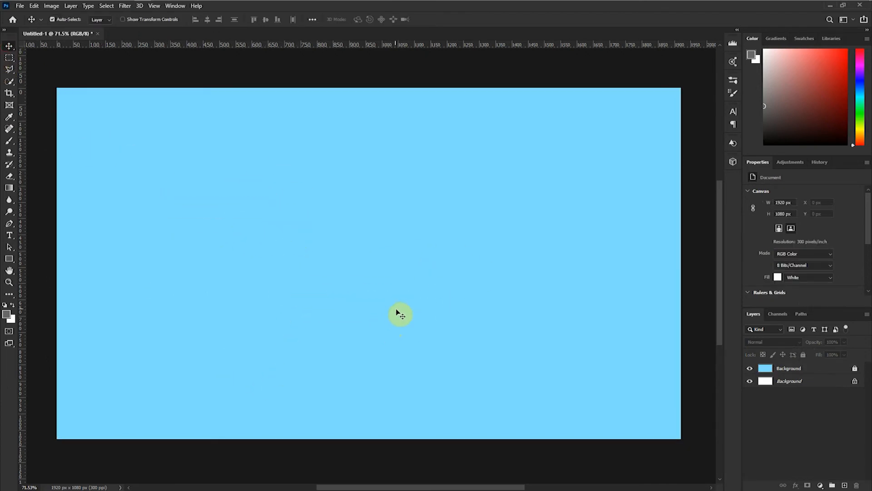
# Unlock the sky blue Background layer, try moving it on the canvas, undo the move and lock the layer again
pyautogui.click(854, 372)
pyautogui.moveTo(376, 207); pyautogui.dragTo(419, 252)
pyautogui.hotkey('ctrl', 'z')
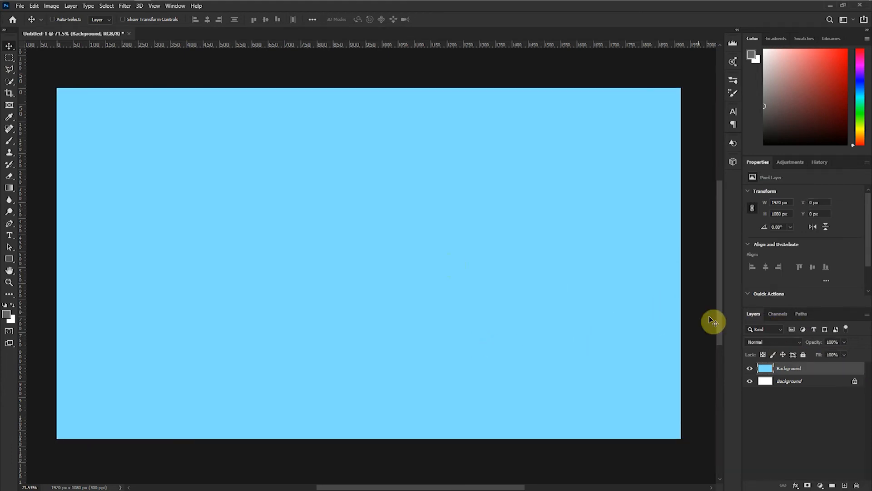
pyautogui.click(803, 354)
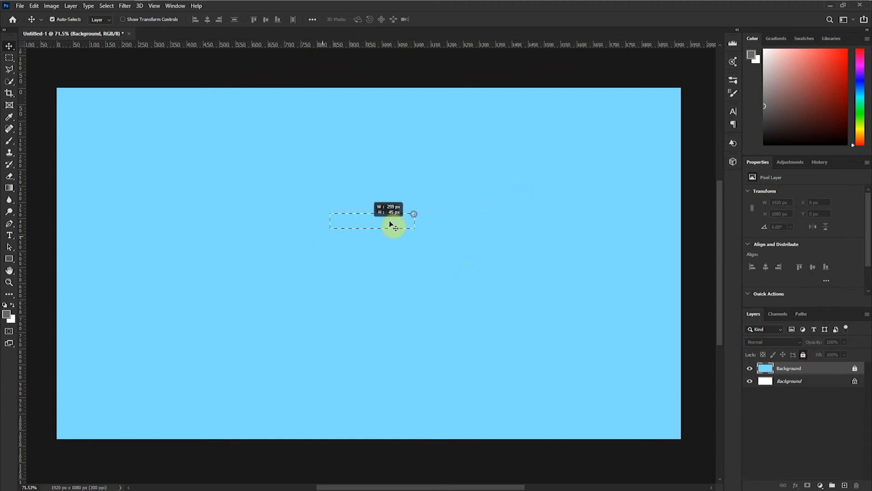
pyautogui.click(339, 289)
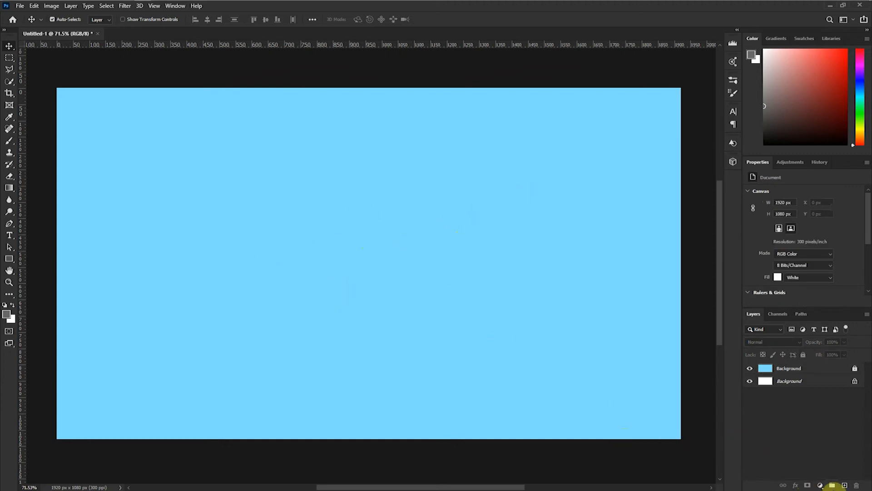
# Add a layer named Monitor Frame and marquee-select a rectangle about 709 x 419 px near the canvas centre
pyautogui.click(843, 484)
pyautogui.doubleClick(791, 369)
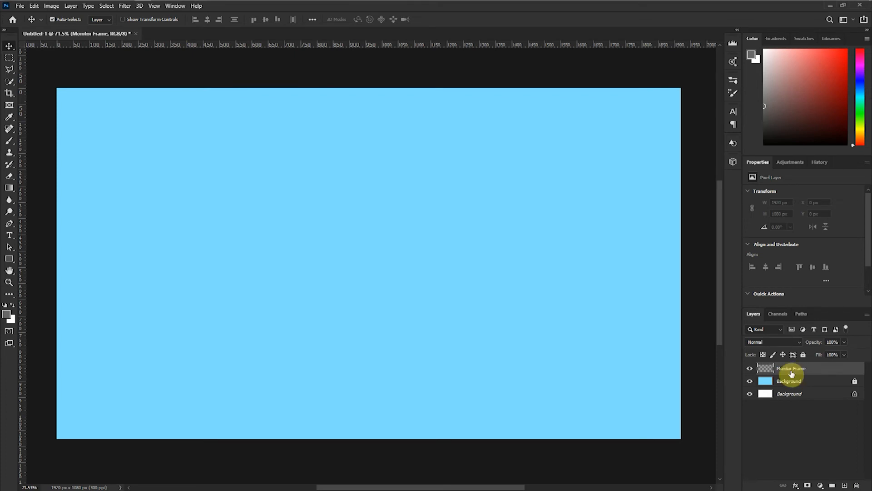
pyautogui.click(9, 58)
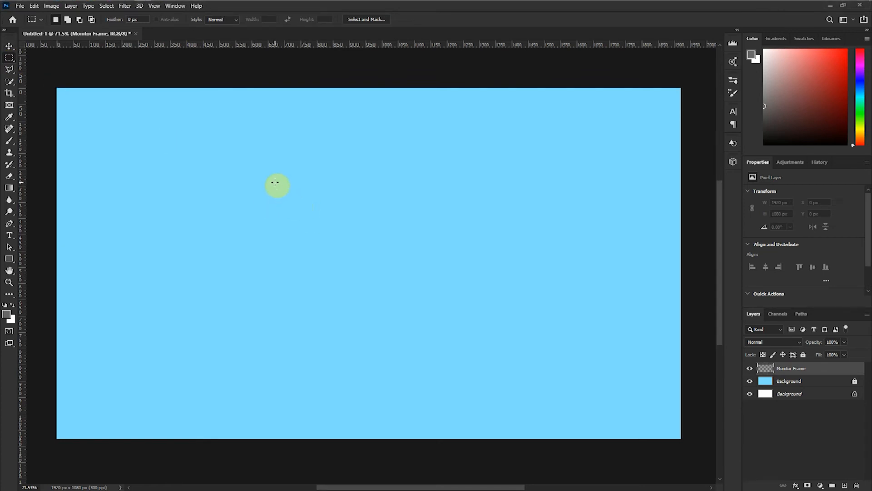
pyautogui.moveTo(263, 172); pyautogui.dragTo(494, 307)
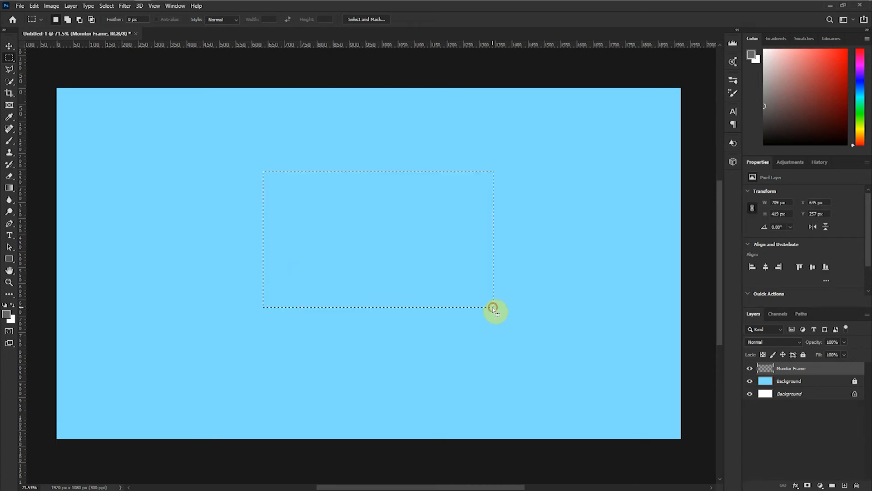
# Fill the rectangular selection on the Monitor Frame layer with a medium gray, about RGB 133, 133, 133
pyautogui.rightClick(435, 228)
pyautogui.click(451, 337)
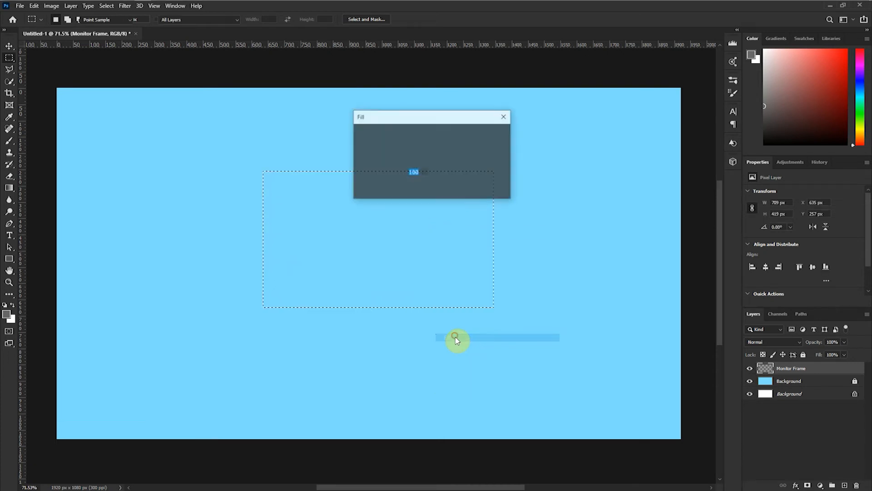
pyautogui.click(434, 134)
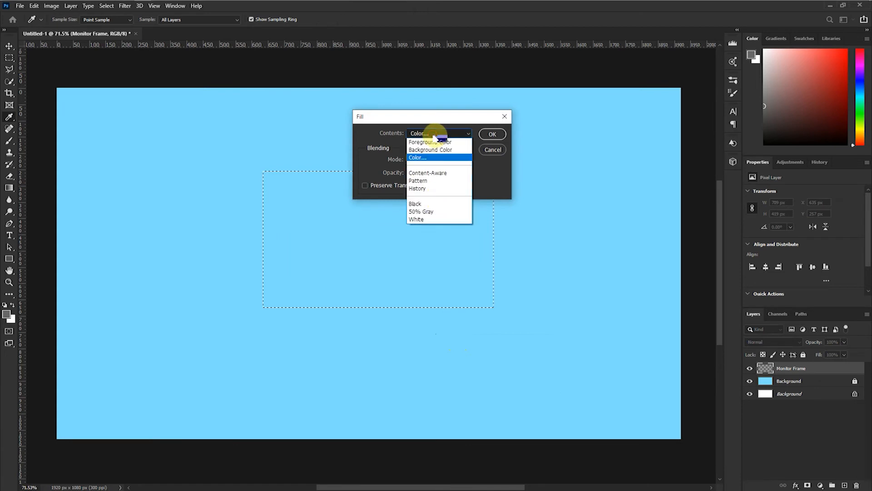
pyautogui.click(420, 157)
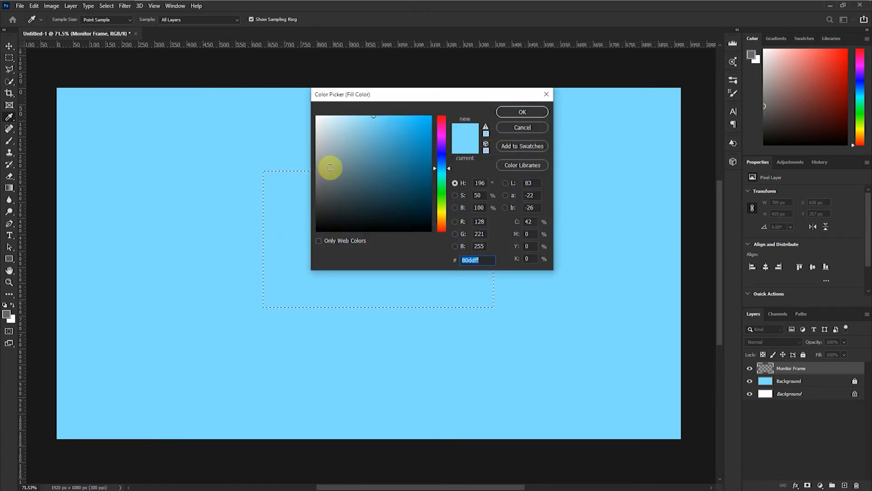
pyautogui.moveTo(327, 171)
pyautogui.mouseDown()
pyautogui.moveTo(312, 164)
pyautogui.moveTo(315, 172)
pyautogui.mouseUp()
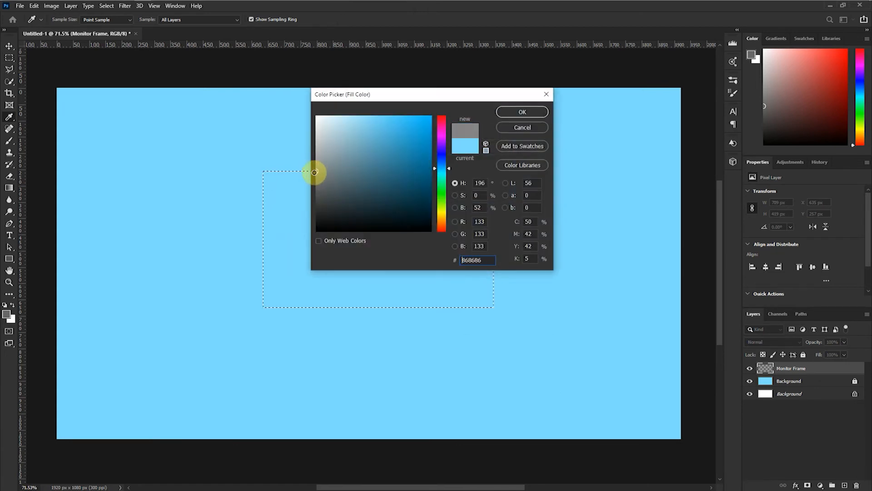
pyautogui.click(535, 114)
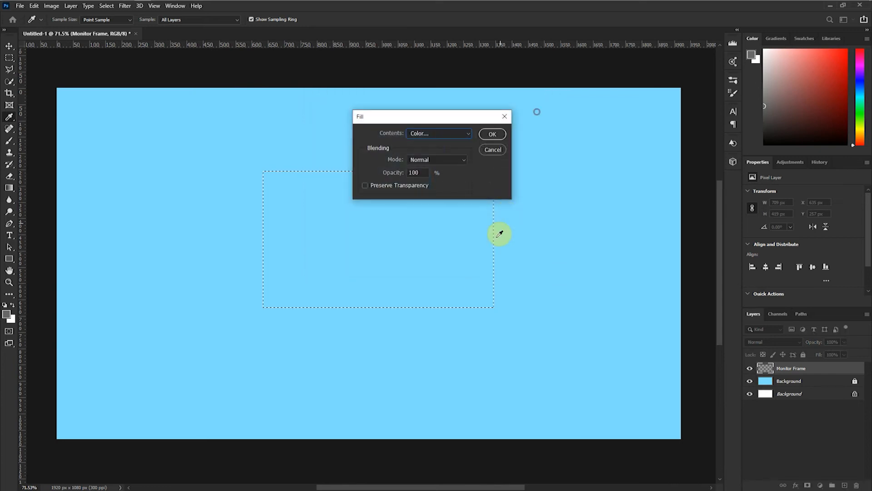
pyautogui.click(491, 133)
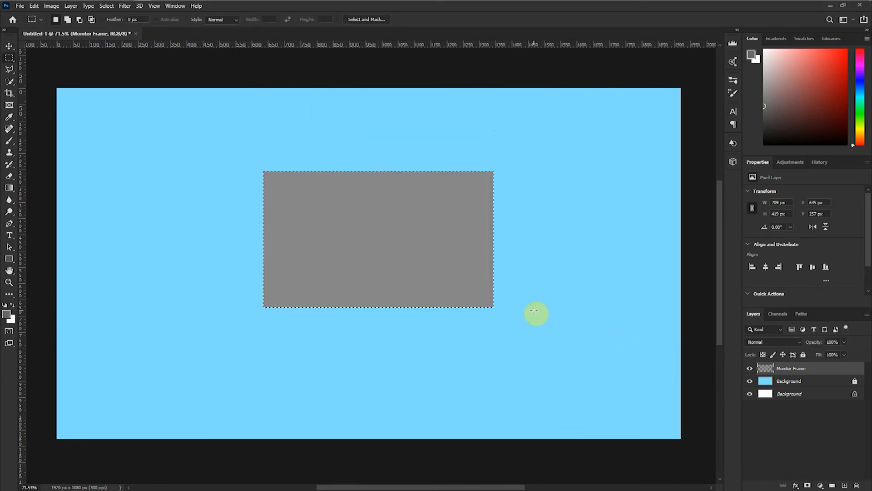
# Centre the gray monitor frame horizontally and vertically on the whole canvas, leaving no selection active
pyautogui.hotkey('ctrl', 'd')
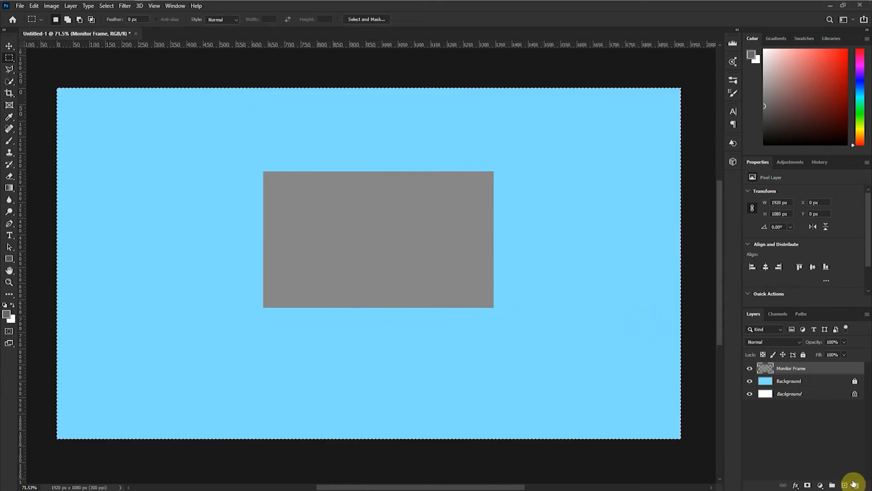
pyautogui.click(8, 47)
pyautogui.click(207, 20)
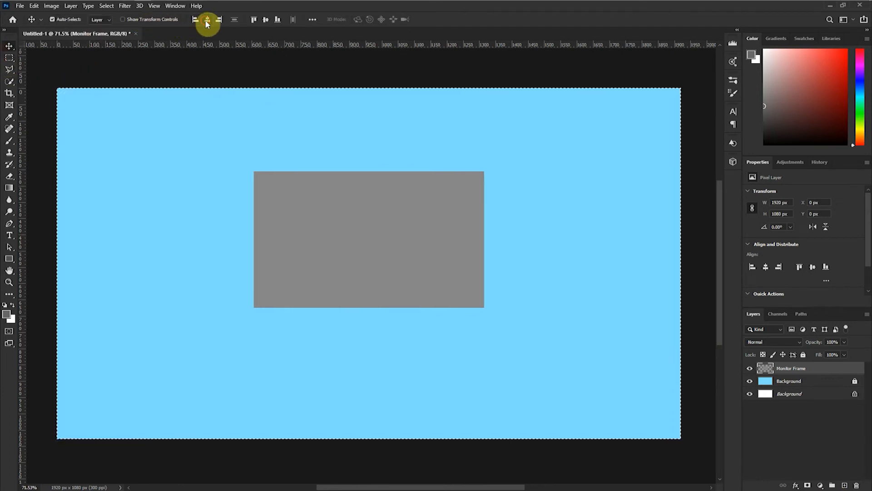
pyautogui.click(265, 19)
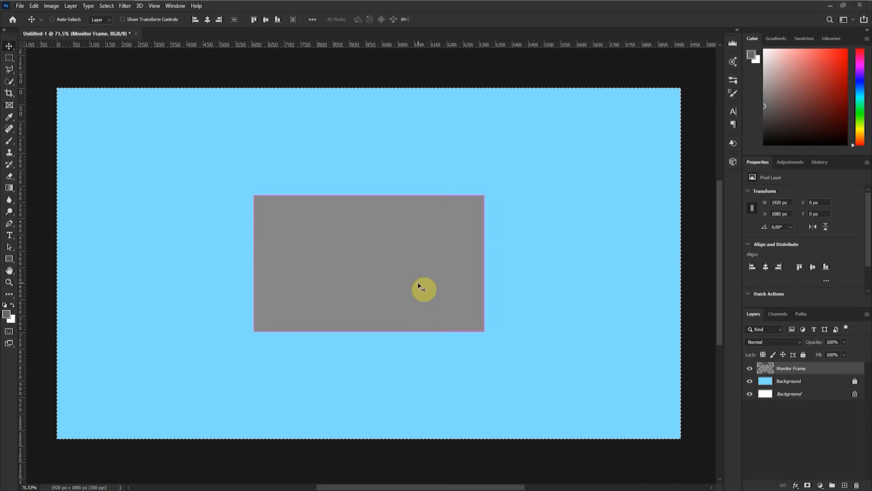
pyautogui.hotkey('ctrl', 'd')
# Add a new layer named Screen above the Monitor Frame layer, and lock the Monitor Frame layer completely
pyautogui.click(846, 485)
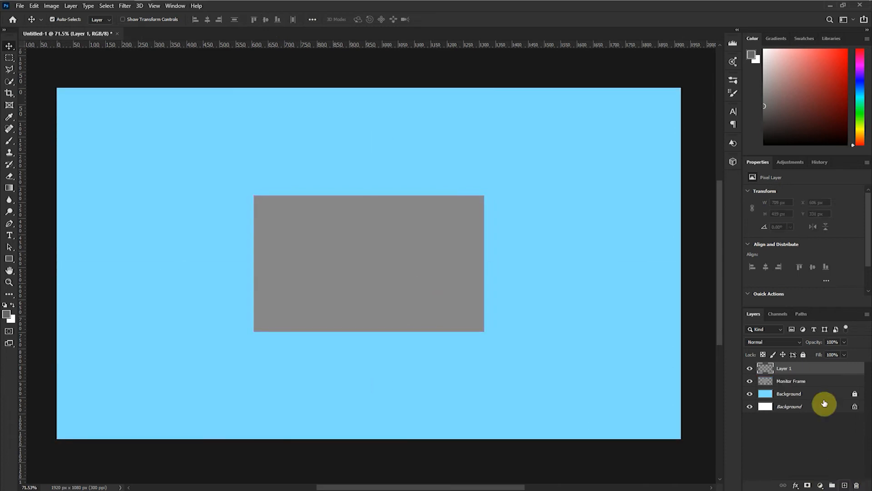
pyautogui.click(804, 382)
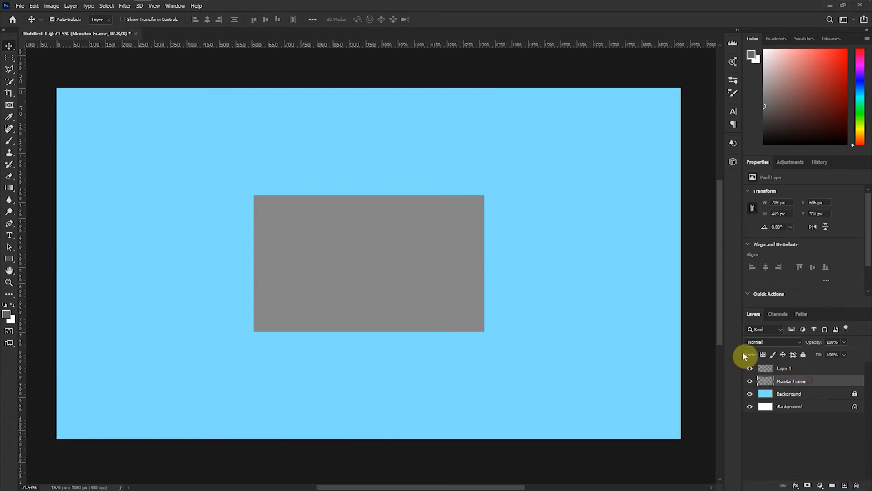
pyautogui.click(803, 355)
pyautogui.doubleClick(785, 368)
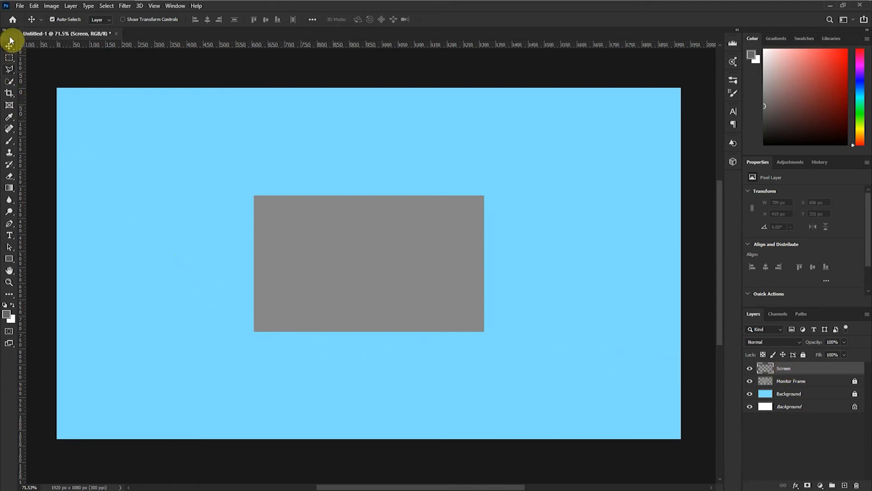
# On the Screen layer, marquee-select a rectangle about 681 x 392 px just inside the gray frame's edges
pyautogui.click(12, 61)
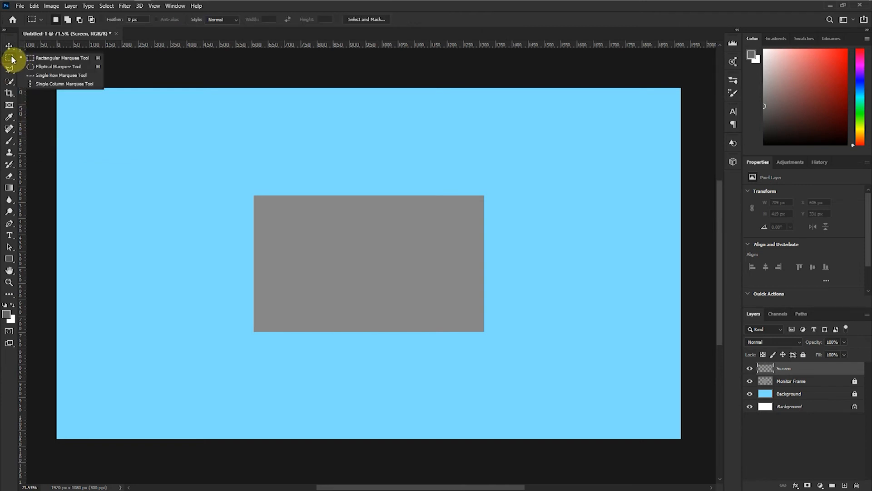
pyautogui.click(35, 59)
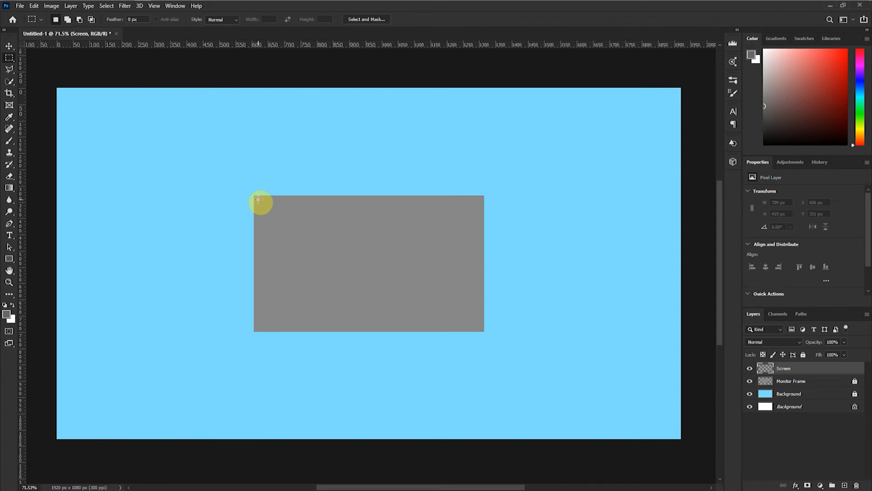
pyautogui.moveTo(258, 200); pyautogui.dragTo(479, 325)
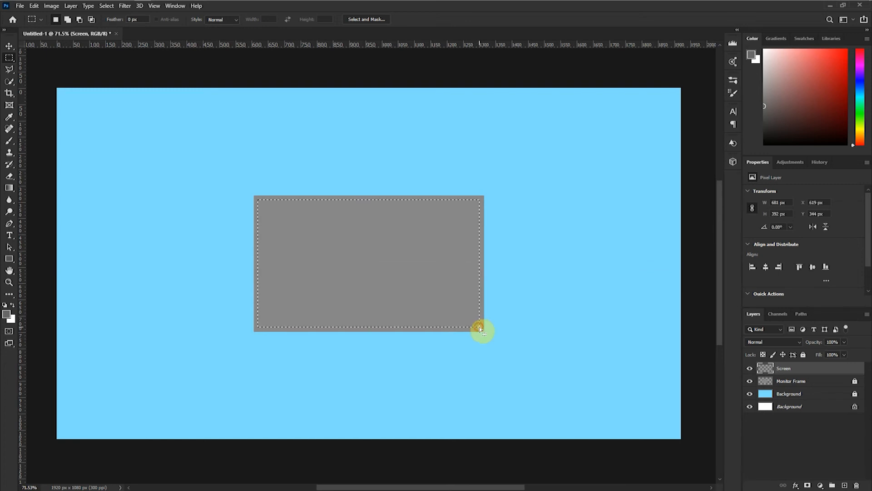
# Fill the selection inside the gray frame with black and clear the selection
pyautogui.rightClick(444, 253)
pyautogui.click(458, 364)
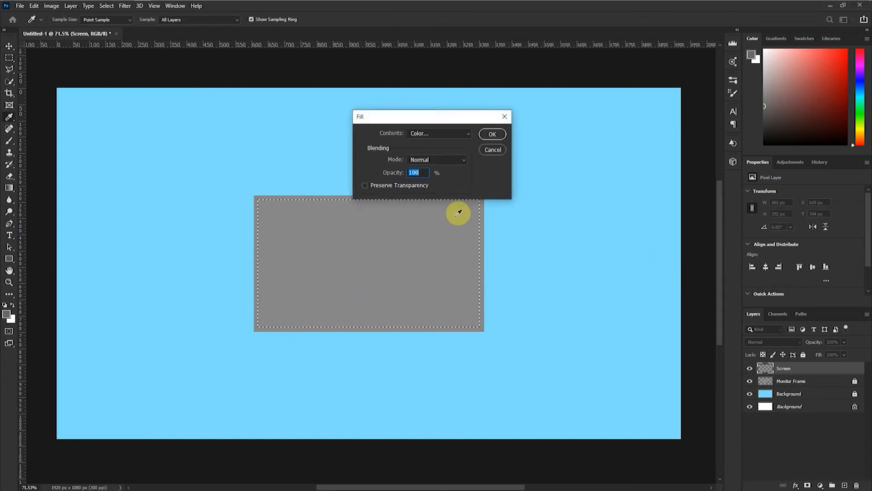
pyautogui.click(456, 134)
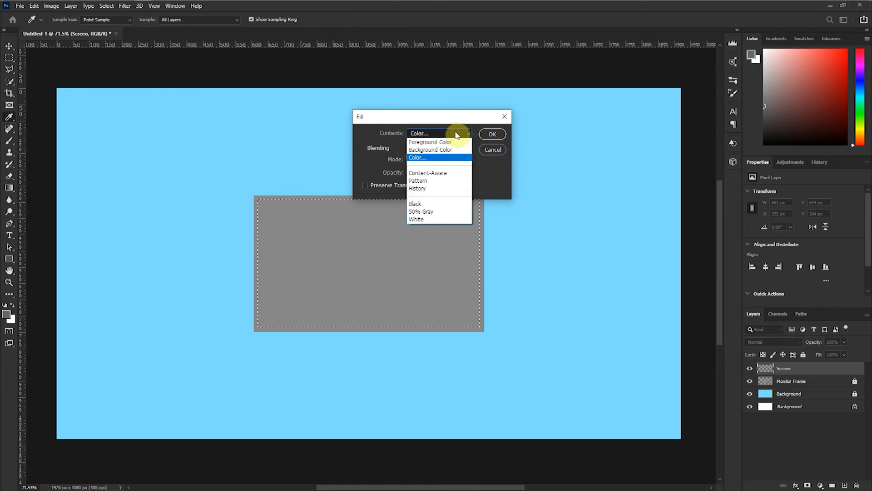
pyautogui.click(420, 203)
pyautogui.click(499, 133)
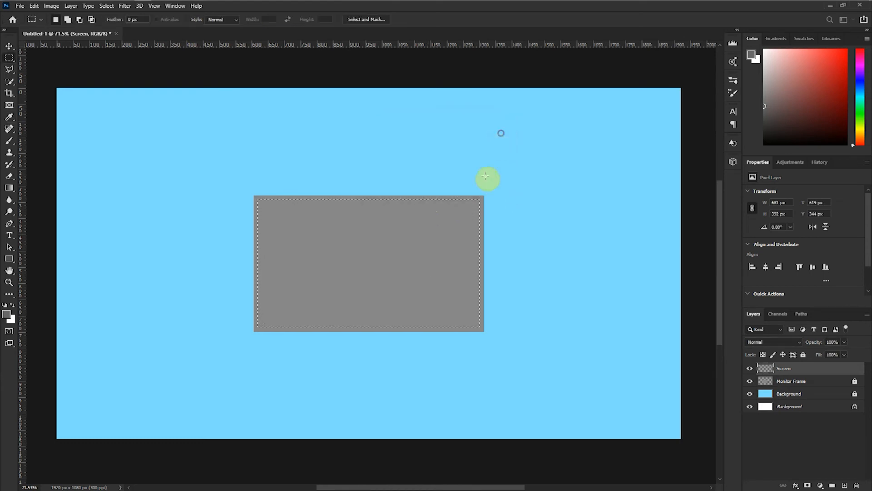
pyautogui.click(394, 280)
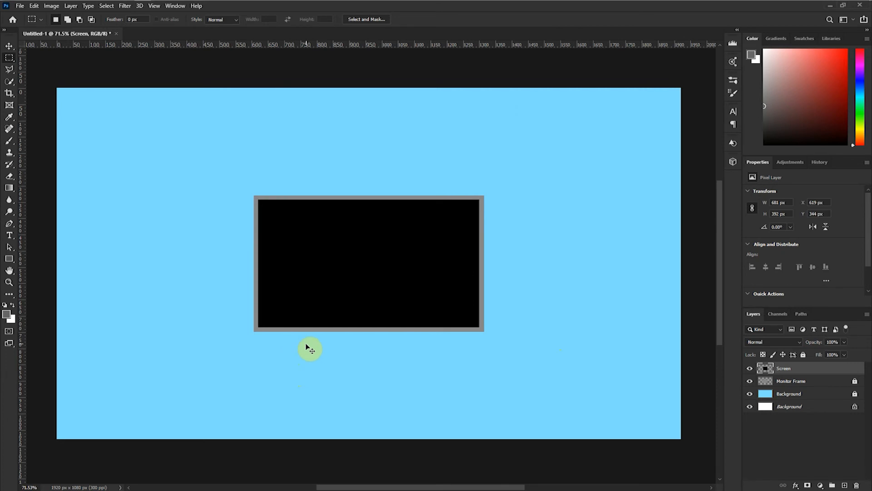
# Add a layer named Stand and marquee-select a narrow rectangle about 63 x 166 px directly below the monitor frame
pyautogui.rightClick(9, 58)
pyautogui.click(28, 55)
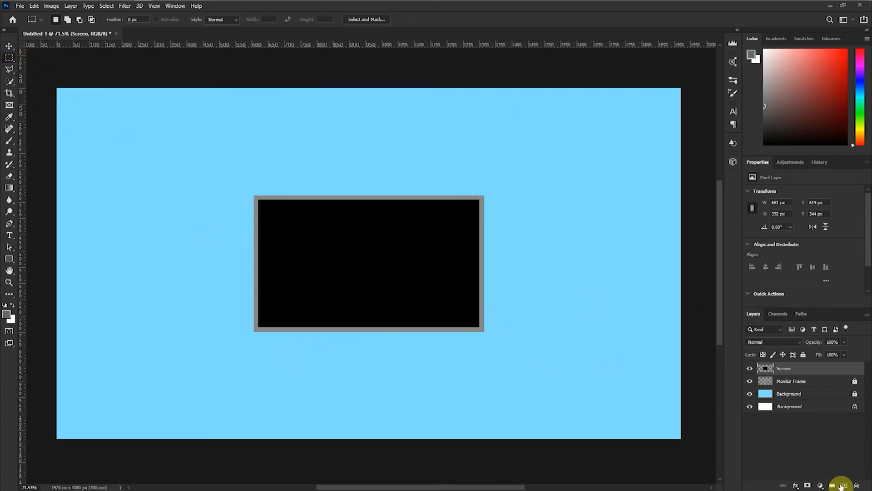
pyautogui.click(843, 485)
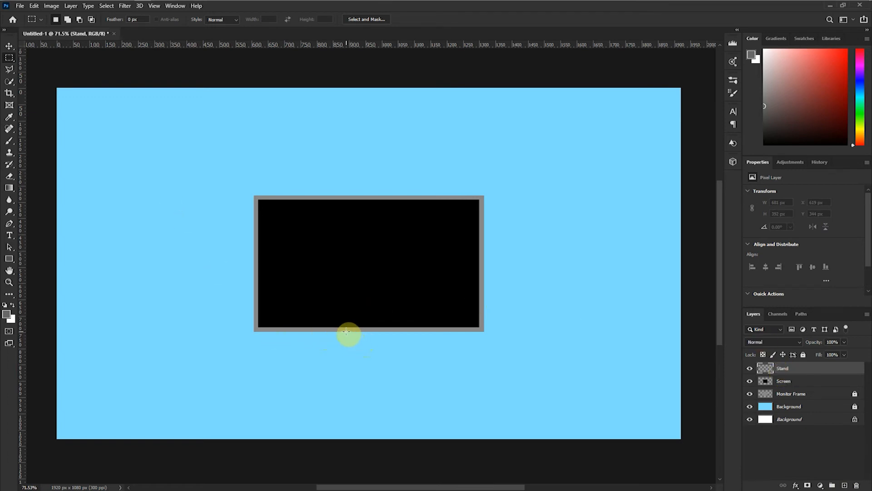
pyautogui.moveTo(347, 331); pyautogui.dragTo(368, 384)
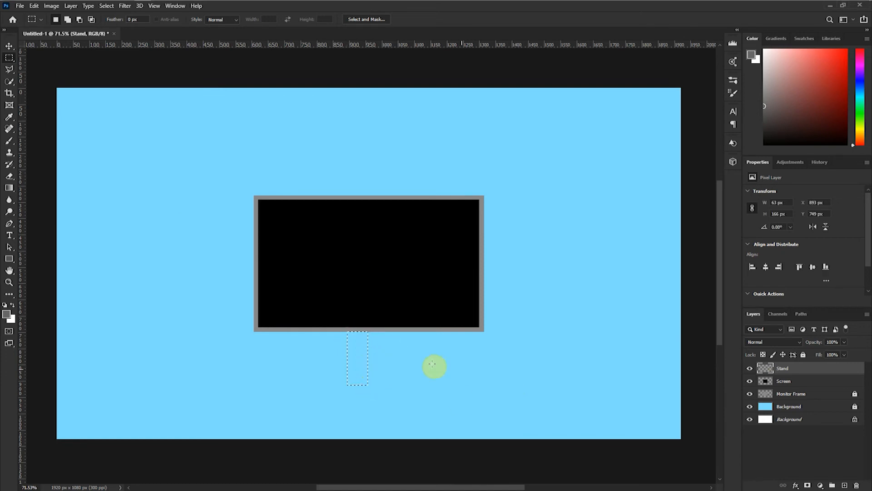
# Fill the narrow selection on the Stand layer with a darker gray, 6c6c6c
pyautogui.rightClick(361, 351)
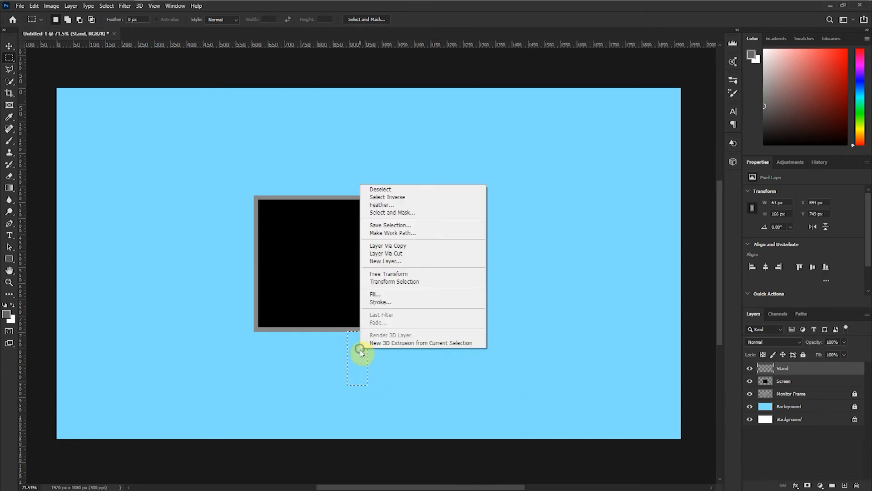
pyautogui.click(374, 294)
pyautogui.click(452, 134)
pyautogui.click(434, 158)
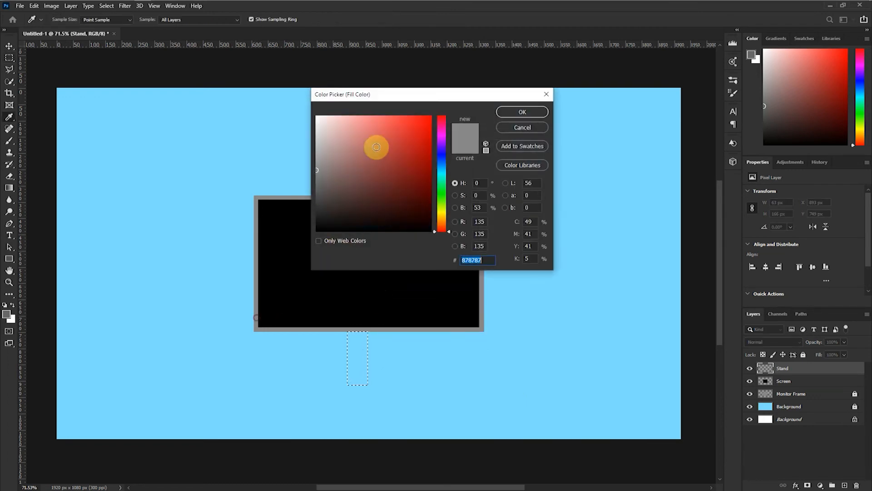
pyautogui.click(317, 182)
pyautogui.click(317, 183)
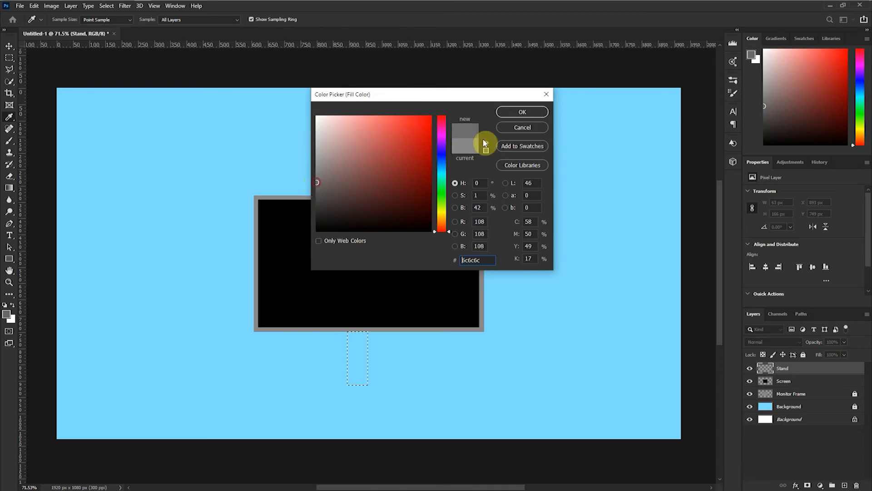
pyautogui.click(509, 111)
pyautogui.click(493, 135)
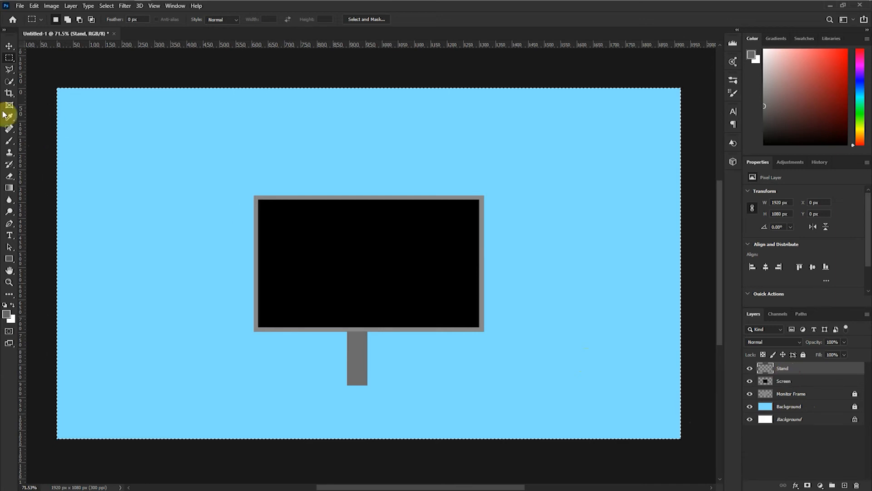
# Centre the stand horizontally on the canvas and clear the canvas selection
pyautogui.click(9, 45)
pyautogui.click(208, 20)
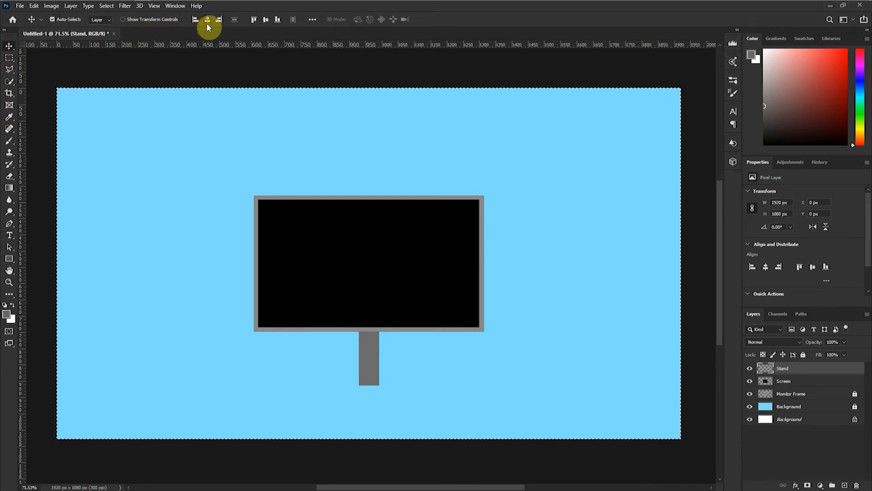
pyautogui.press('ctrl')
pyautogui.hotkey('ctrl', 'd')
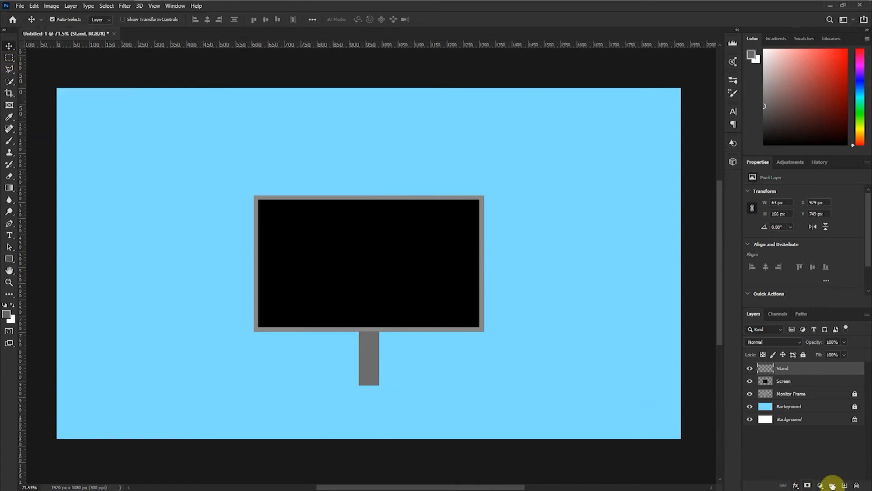
# Add a layer named Base and marquee-select a flat ellipse about 291 x 43 px centred on the stand's lower end
pyautogui.click(844, 485)
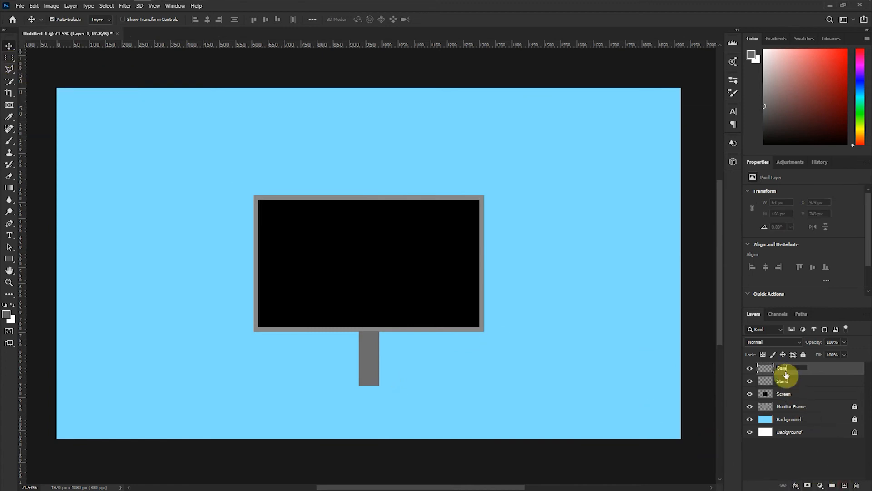
pyautogui.click(9, 57)
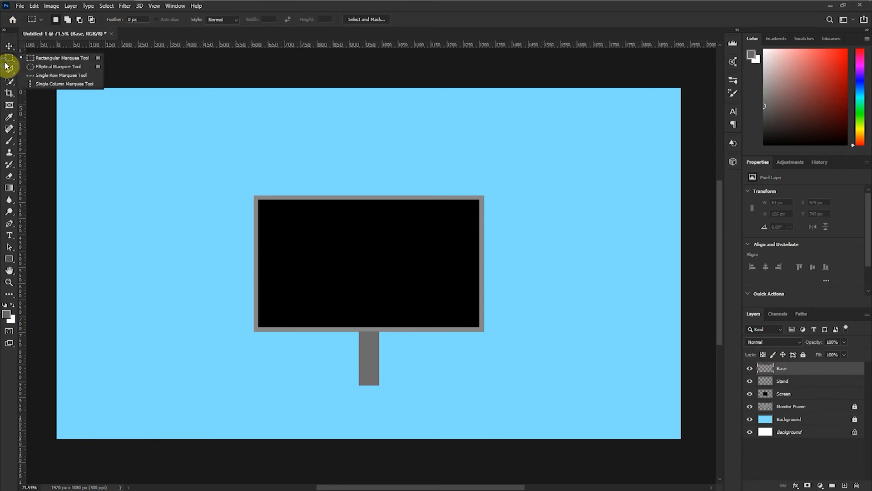
pyautogui.click(45, 66)
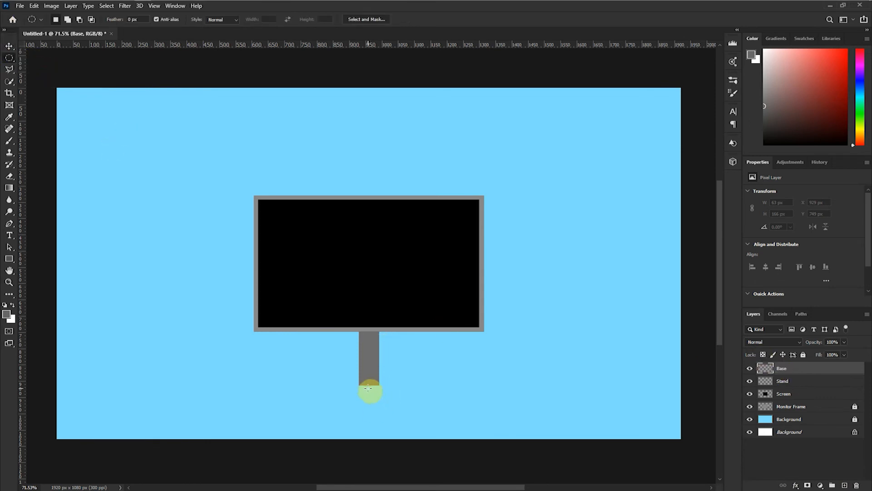
pyautogui.moveTo(368, 385); pyautogui.dragTo(415, 379)
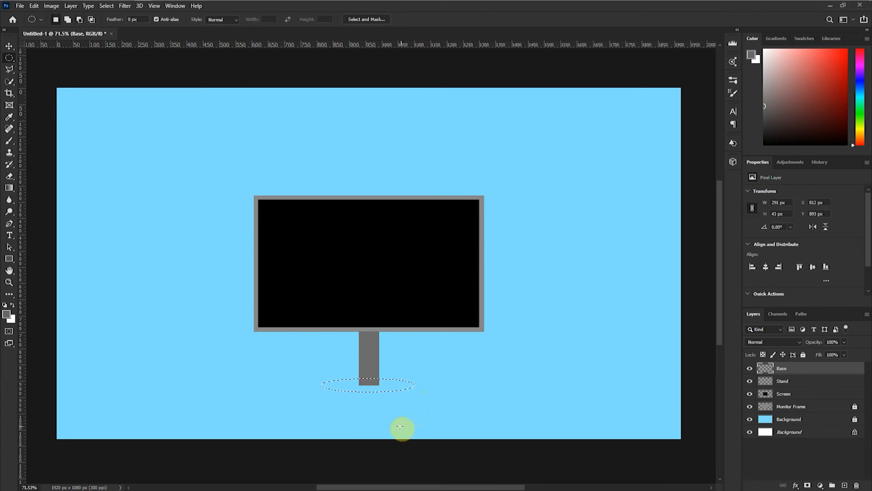
# Fill the elliptical selection with gray 8c8c8c, clear the selection and move the Base layer below Stand
pyautogui.rightClick(369, 389)
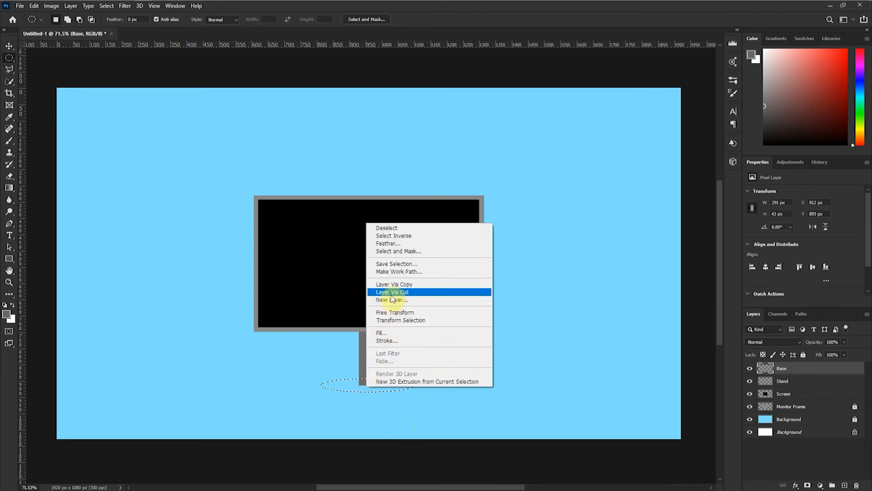
pyautogui.click(383, 332)
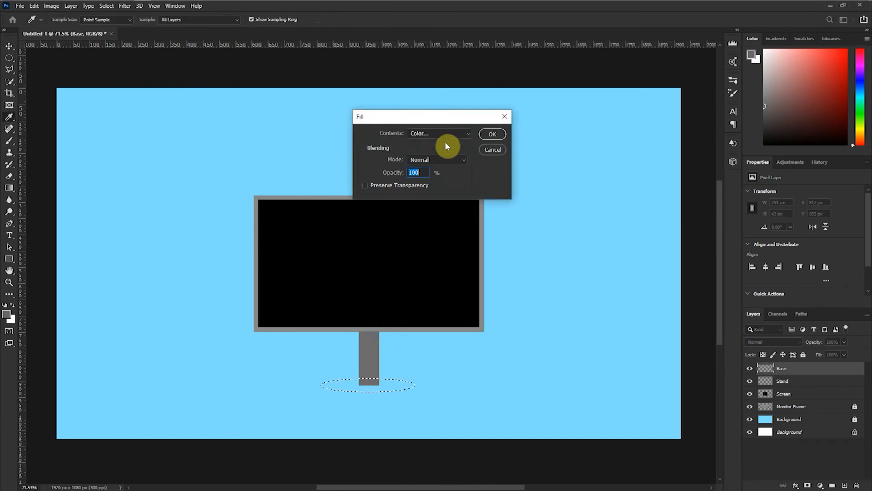
pyautogui.click(437, 133)
pyautogui.click(428, 160)
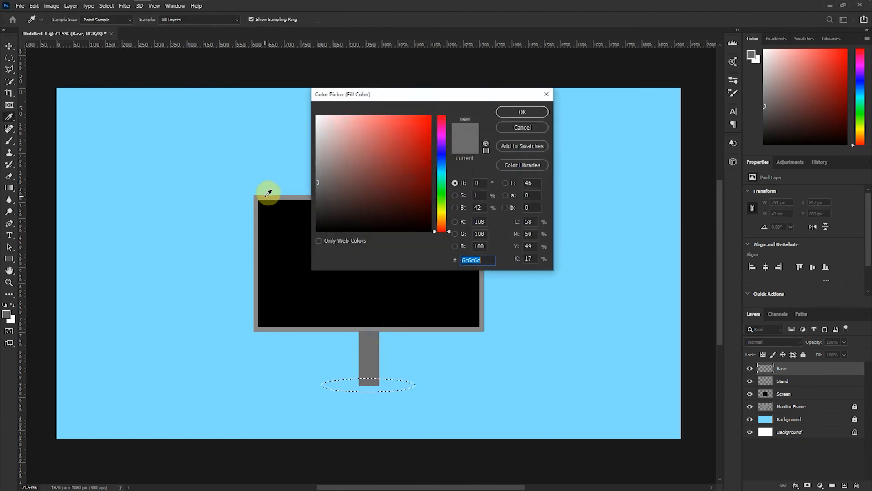
pyautogui.click(315, 168)
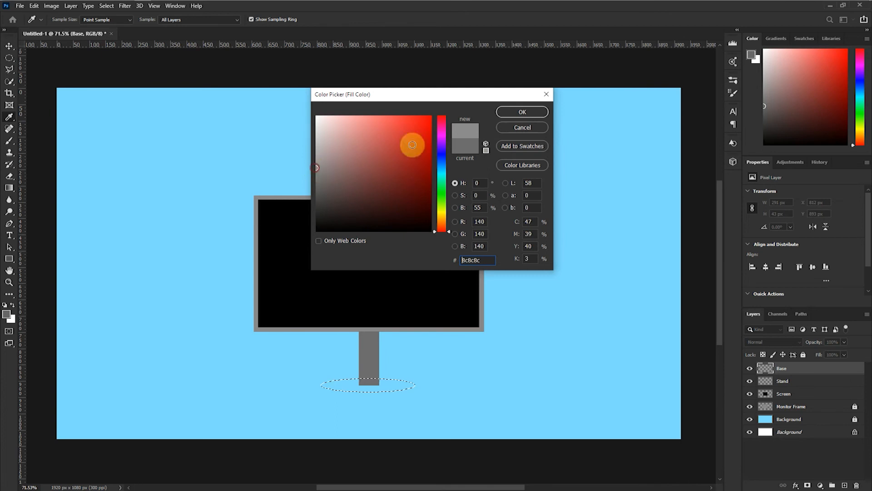
pyautogui.click(508, 116)
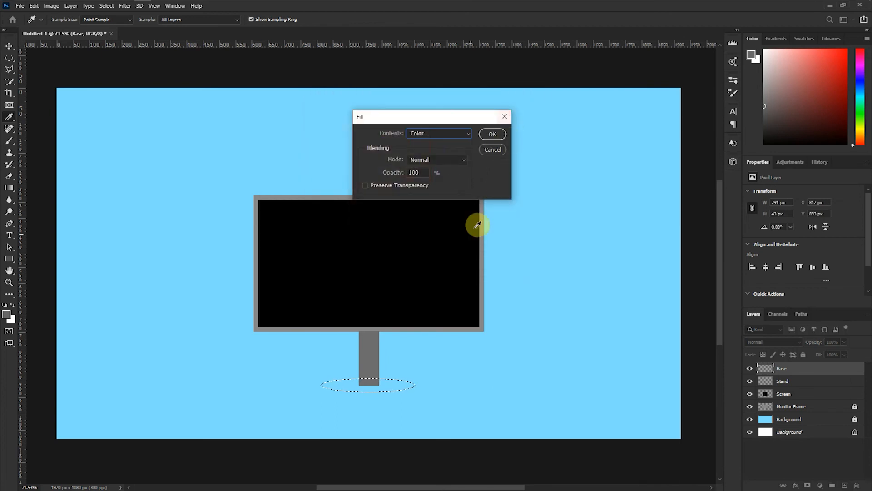
pyautogui.click(492, 134)
pyautogui.moveTo(800, 372); pyautogui.dragTo(794, 387)
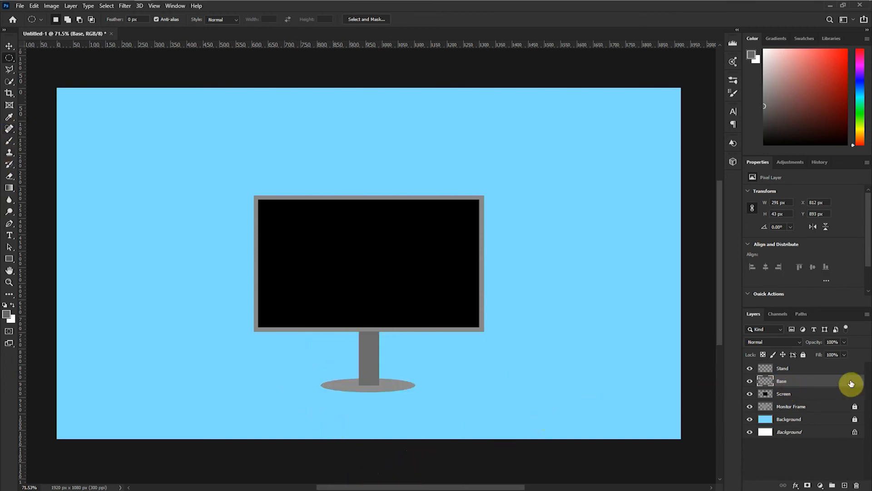
# Duplicate the Base layer and move the copied ellipse straight down by about 22 px
pyautogui.rightClick(800, 384)
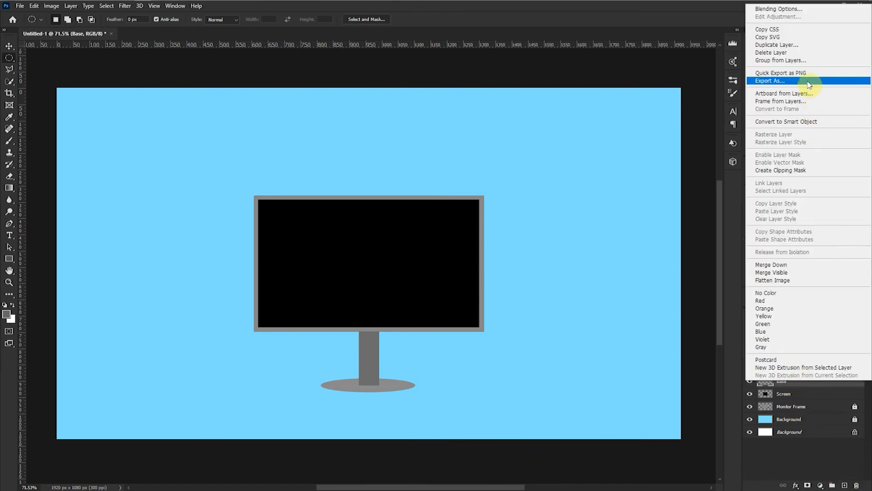
pyautogui.click(781, 45)
pyautogui.click(514, 141)
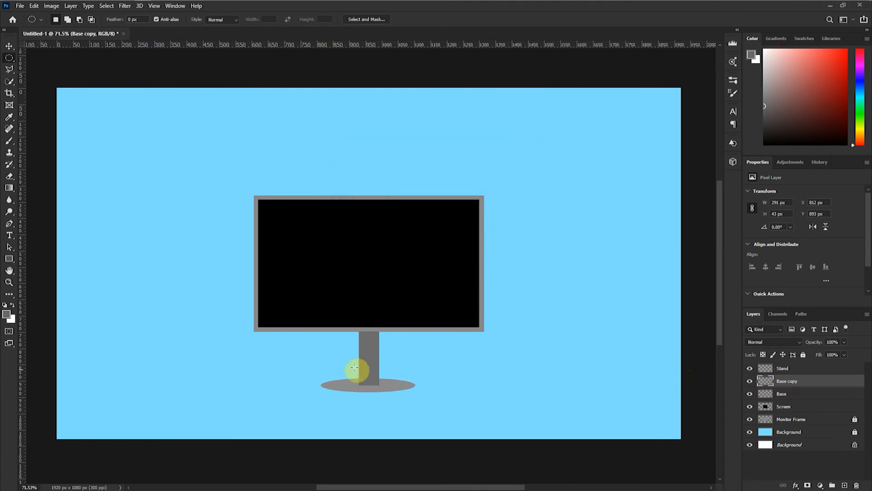
pyautogui.click(9, 45)
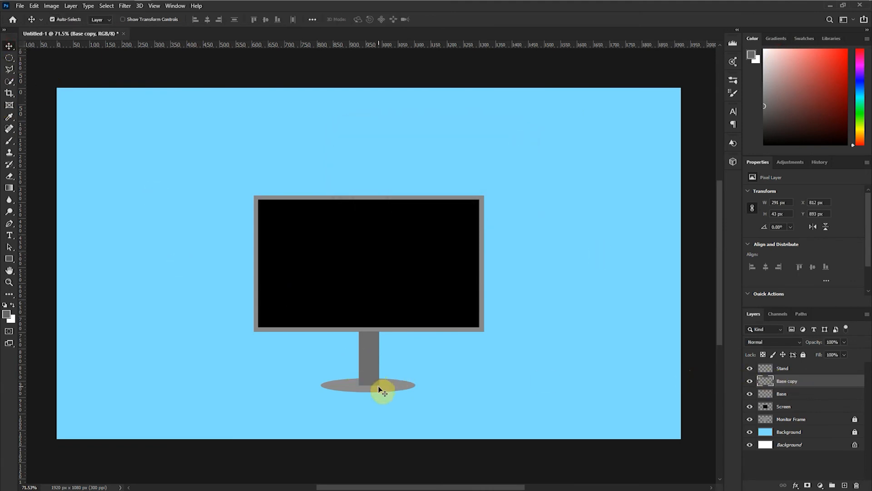
pyautogui.moveTo(377, 397); pyautogui.dragTo(378, 398)
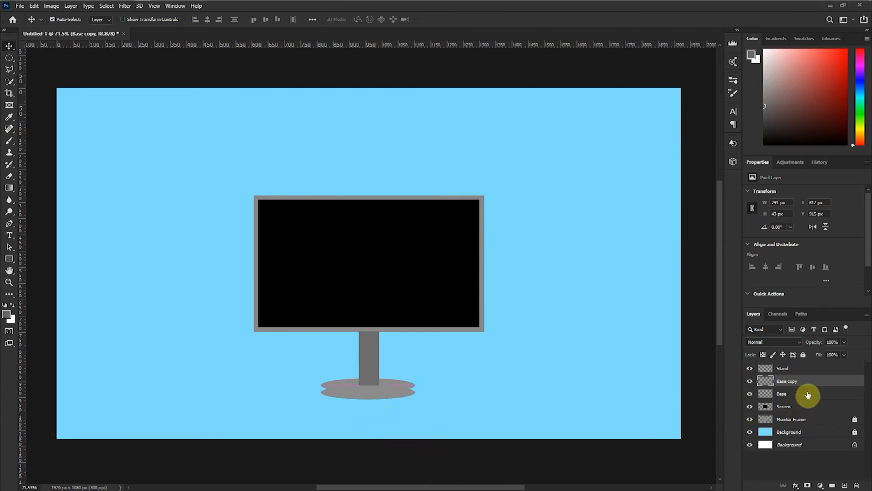
# Recolour the copied ellipse with the stand's darker gray, 6c6c6c, and move the Base copy layer below Base
pyautogui.keyDown('ctrl'); pyautogui.click(765, 386); pyautogui.keyUp('ctrl')
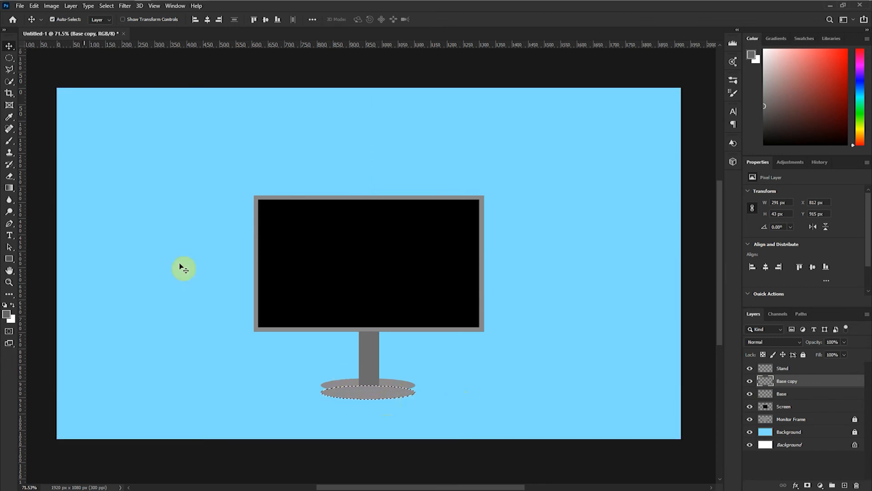
pyautogui.click(9, 58)
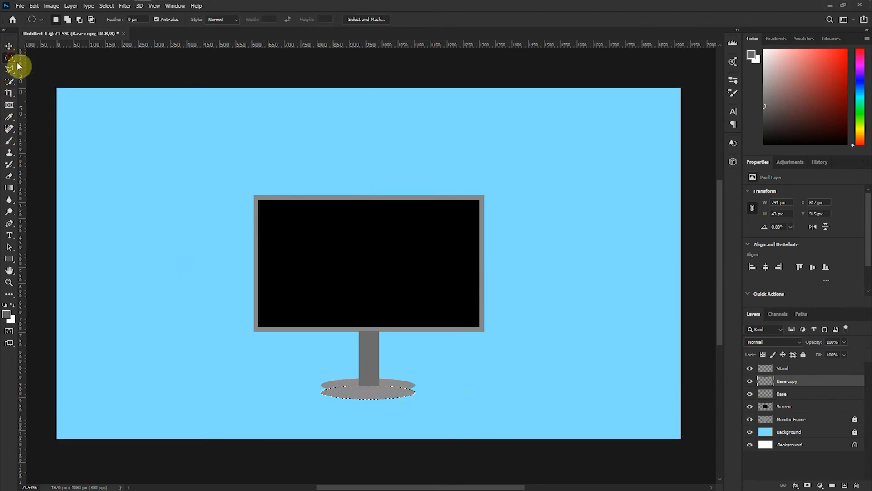
pyautogui.rightClick(376, 396)
pyautogui.click(393, 337)
pyautogui.click(440, 136)
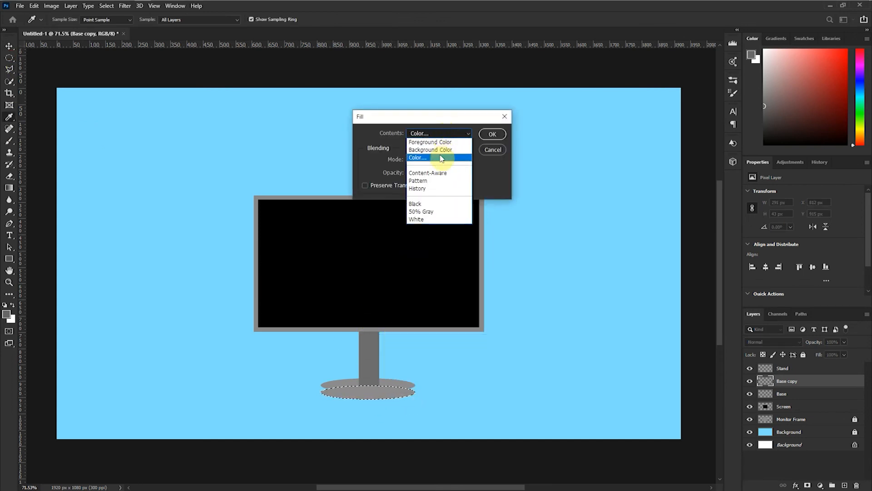
pyautogui.click(440, 162)
pyautogui.click(371, 345)
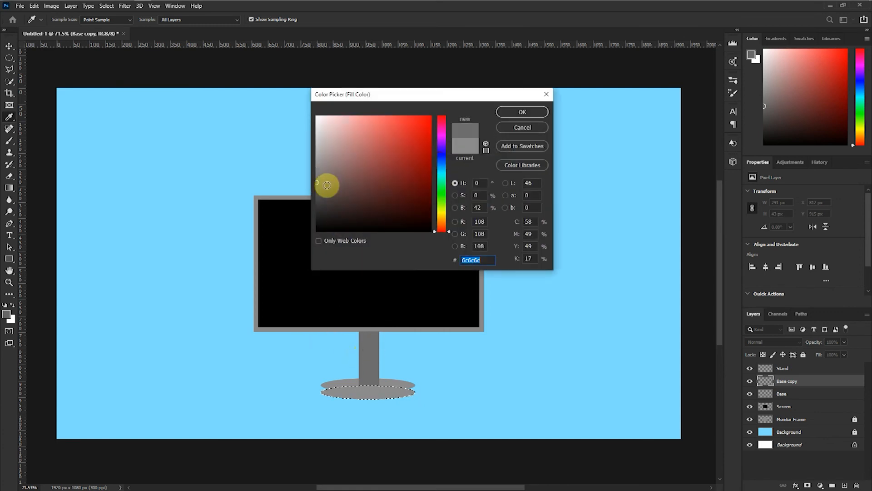
pyautogui.click(514, 111)
pyautogui.click(498, 136)
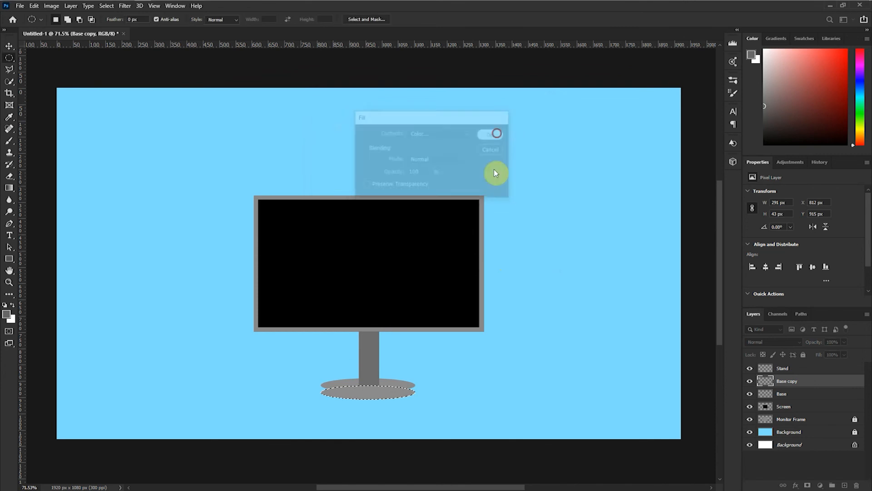
pyautogui.moveTo(795, 385); pyautogui.dragTo(798, 400)
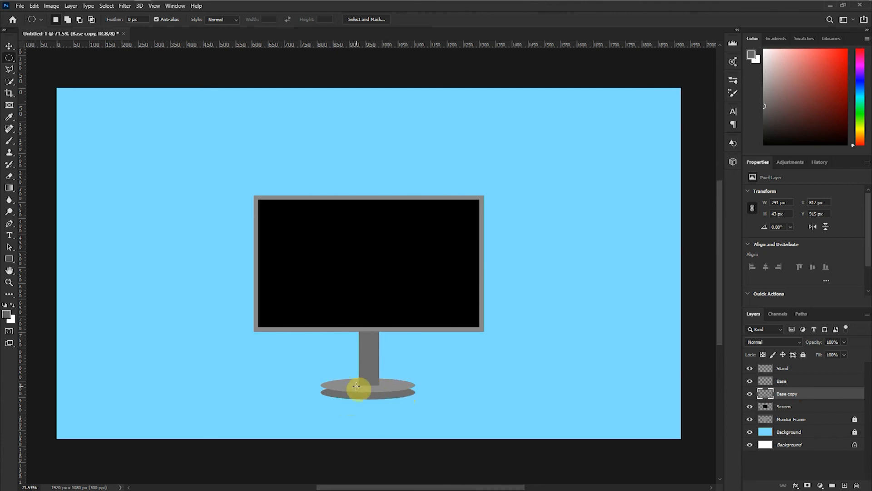
# On the Base copy layer, marquee-select a rectangle about 291 x 27 px spanning the side gaps between the two ellipses
pyautogui.scroll(6, 356, 402)
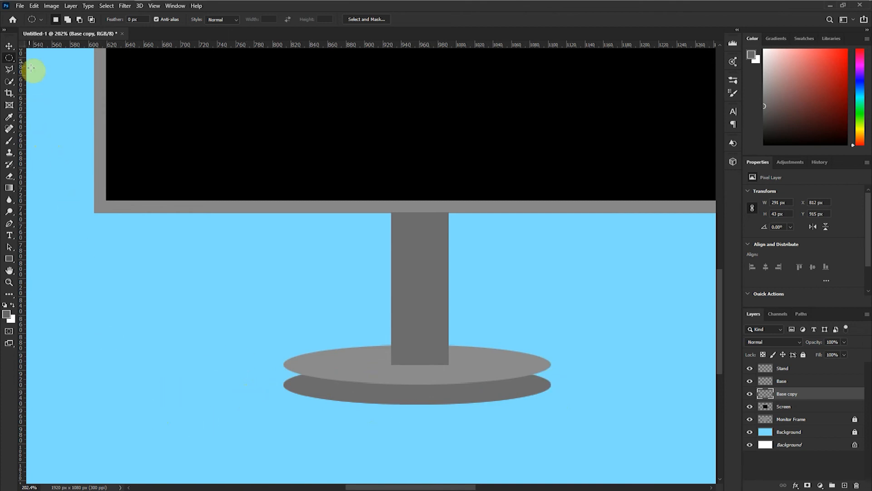
pyautogui.rightClick(12, 60)
pyautogui.click(36, 65)
pyautogui.rightClick(10, 59)
pyautogui.click(23, 59)
pyautogui.scroll(3, 349, 391)
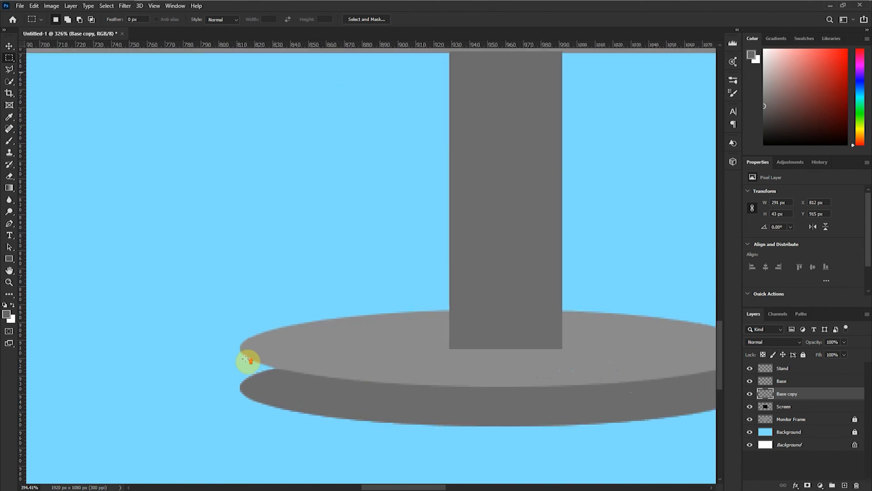
pyautogui.moveTo(240, 347); pyautogui.dragTo(259, 384)
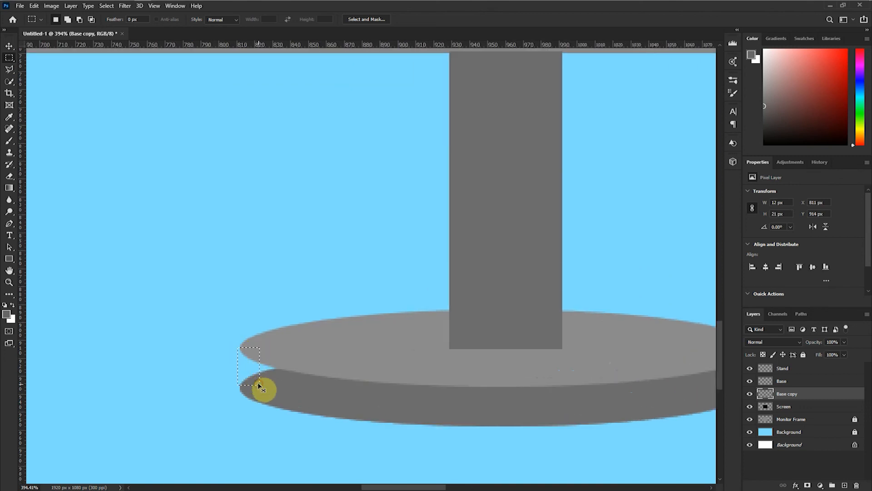
pyautogui.click(246, 355)
pyautogui.moveTo(241, 348); pyautogui.dragTo(664, 395)
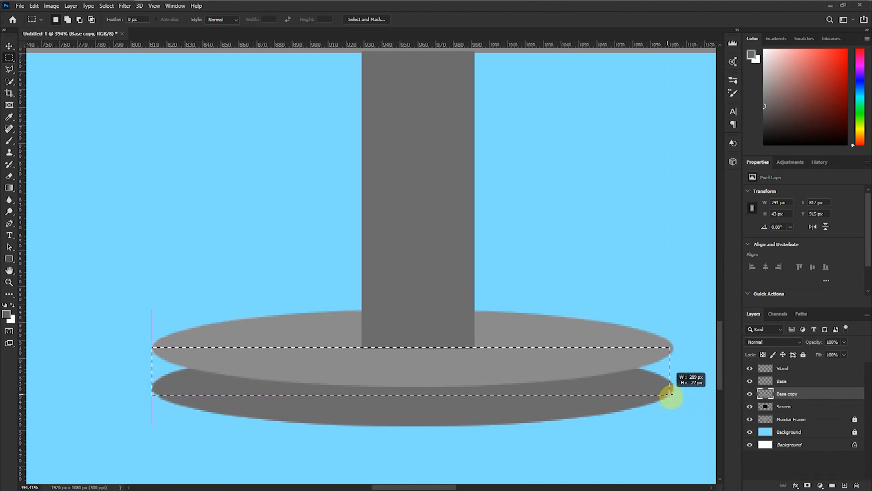
pyautogui.moveTo(672, 393); pyautogui.dragTo(671, 394)
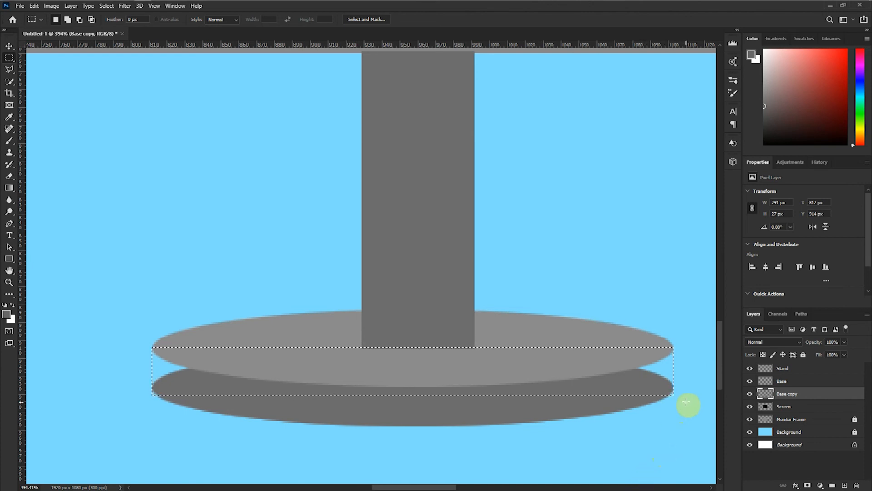
# Fill the rectangular selection on Base copy with gray 6c6c6c to join the base's sides, and clear the selection
pyautogui.rightClick(585, 360)
pyautogui.click(602, 305)
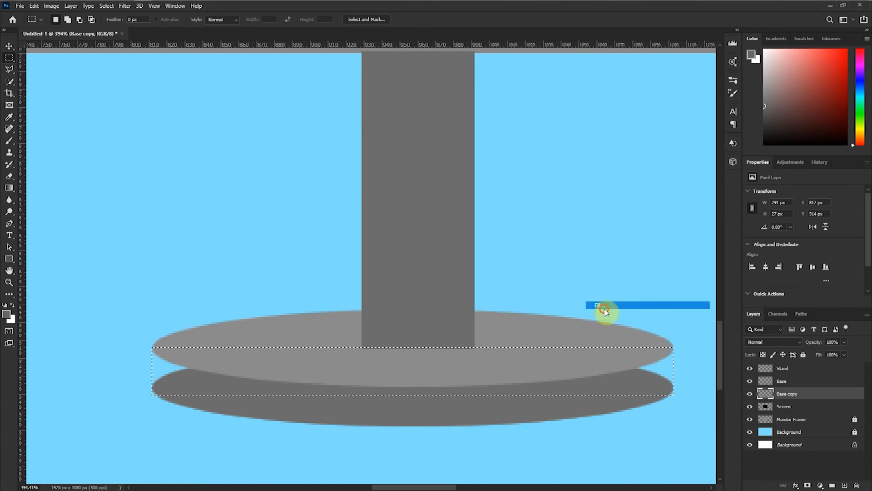
pyautogui.click(468, 133)
pyautogui.click(432, 151)
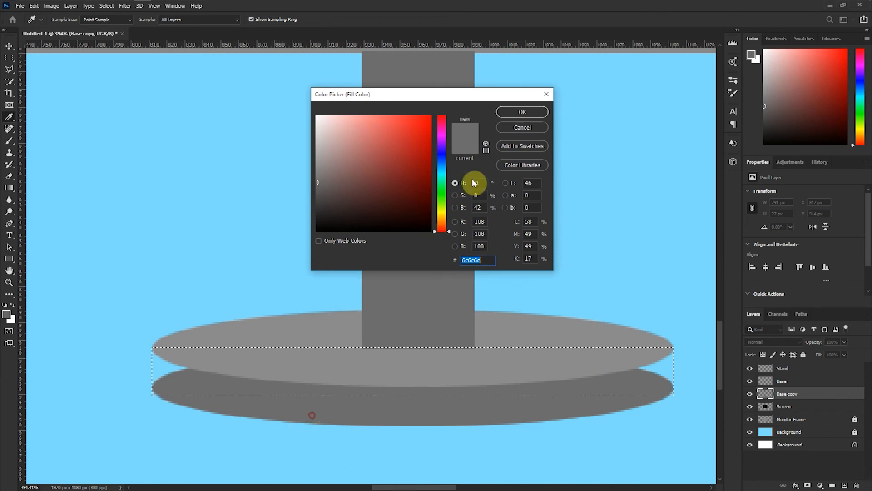
pyautogui.click(510, 112)
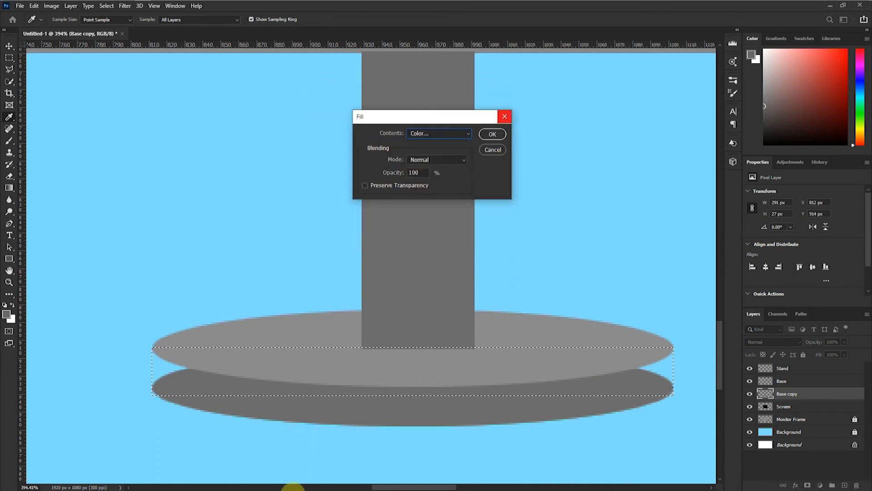
pyautogui.click(491, 136)
pyautogui.click(58, 66)
pyautogui.scroll(-5, 253, 374)
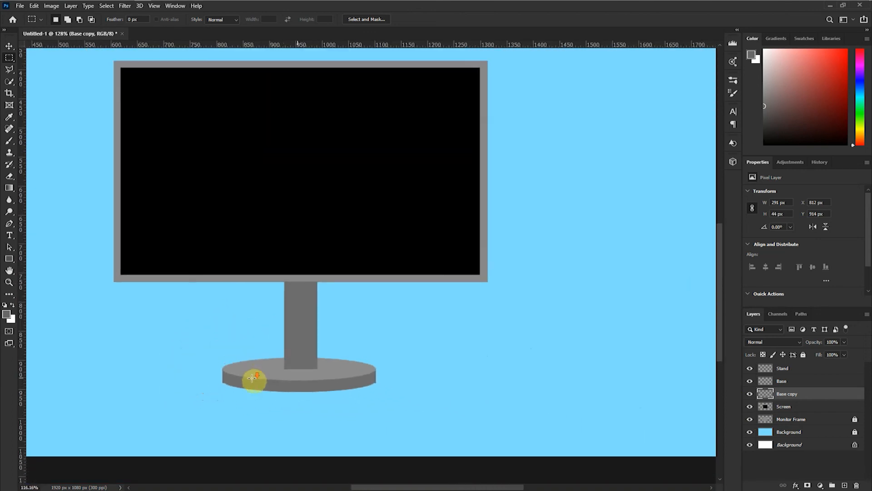
pyautogui.scroll(-4, 252, 378)
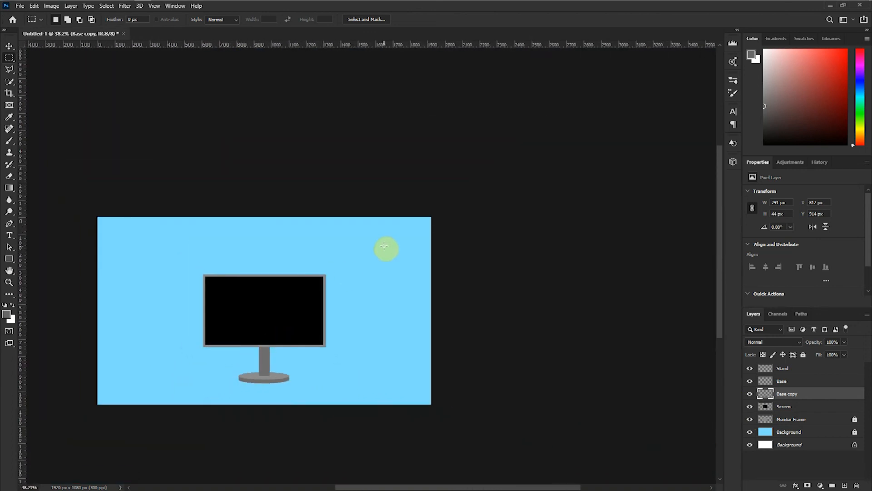
pyautogui.hotkey('ctrl', '0')
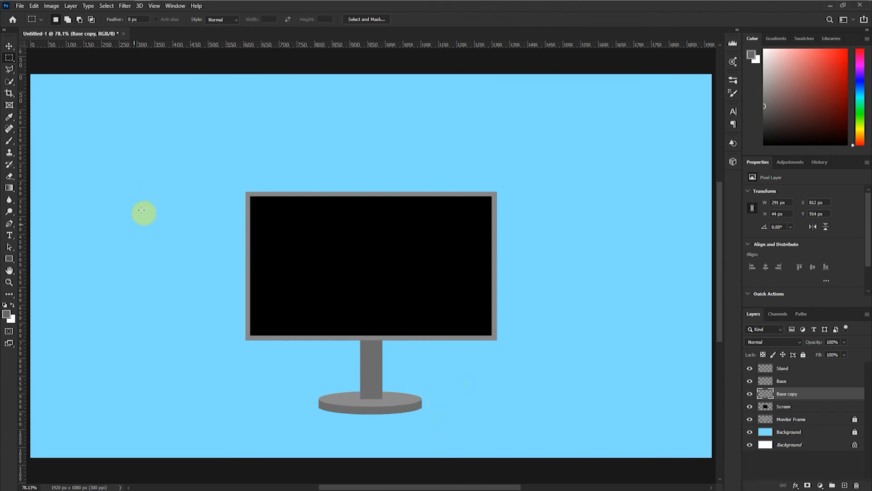
# Add a layer named Table below Monitor Frame and marquee-select a rectangle about 1827 x 483 px across the canvas's lower half
pyautogui.moveTo(7, 60); pyautogui.dragTo(37, 58)
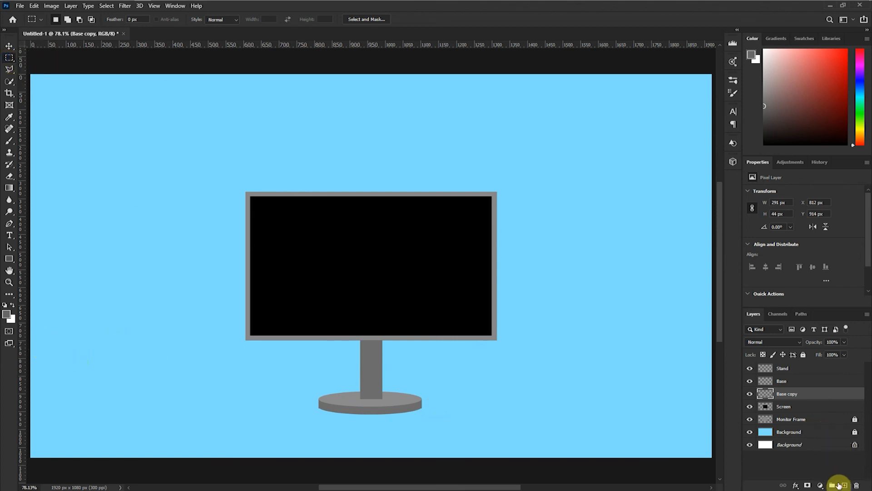
pyautogui.click(843, 485)
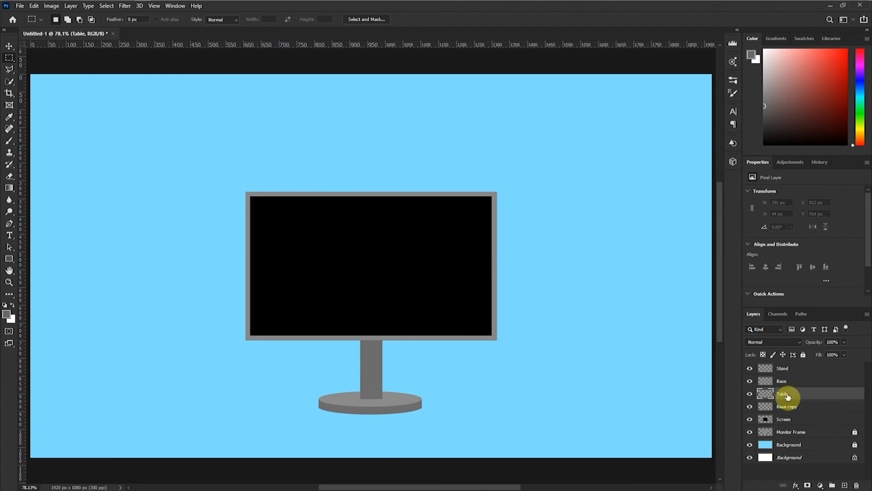
pyautogui.moveTo(785, 396); pyautogui.dragTo(795, 440)
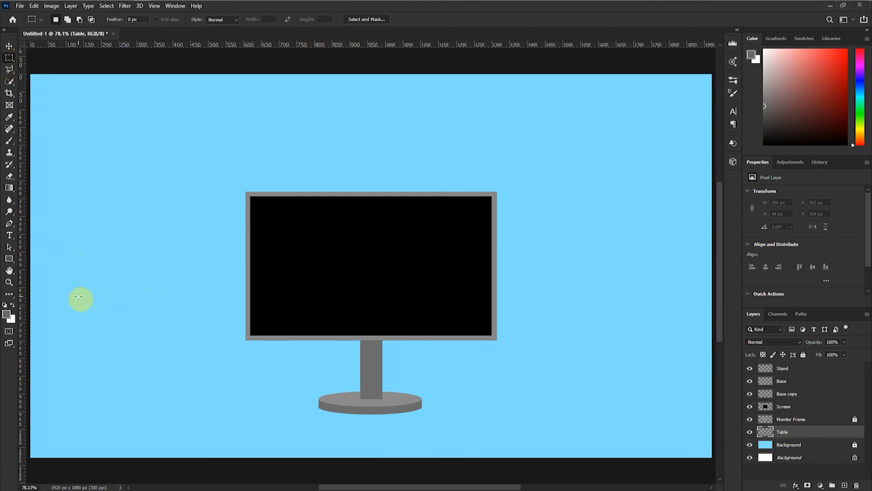
pyautogui.moveTo(47, 274); pyautogui.dragTo(694, 445)
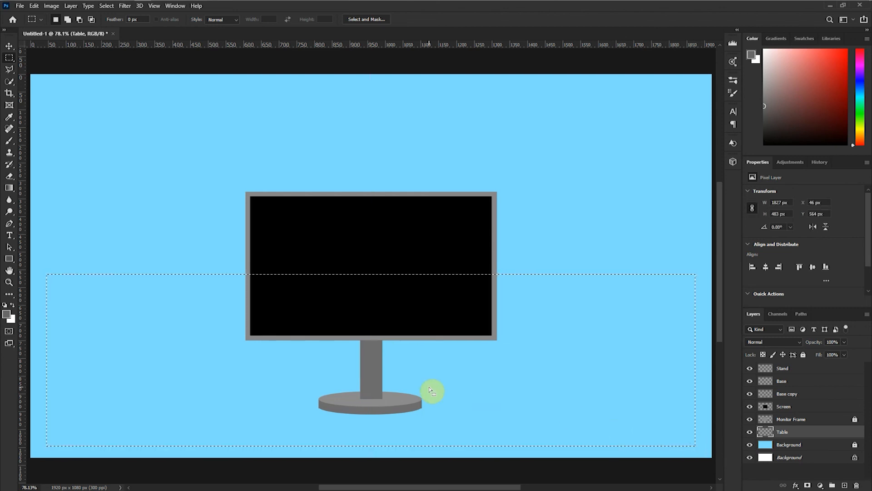
# Fill the rectangular selection on the Table layer with brown 5d411c at 100% opacity in Normal mode, and clear the selection
pyautogui.rightClick(477, 356)
pyautogui.click(493, 300)
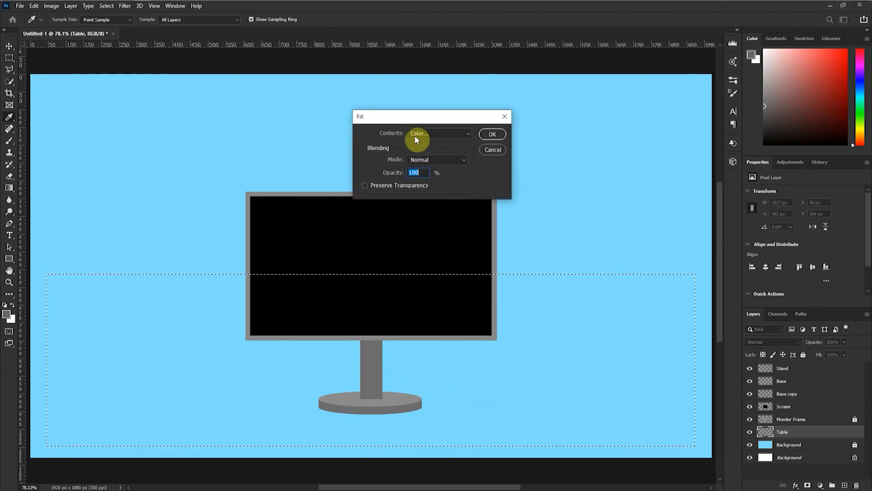
pyautogui.click(413, 132)
pyautogui.click(416, 158)
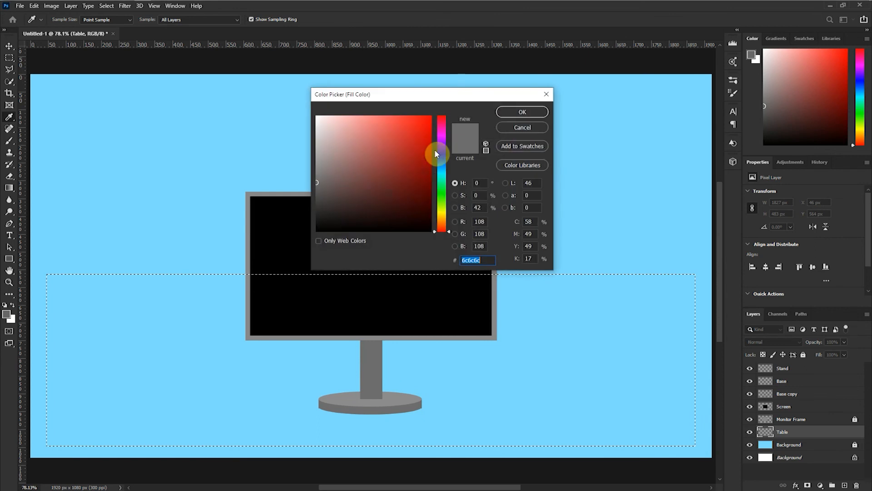
pyautogui.moveTo(445, 227); pyautogui.dragTo(396, 199)
pyautogui.moveTo(441, 221); pyautogui.dragTo(441, 218)
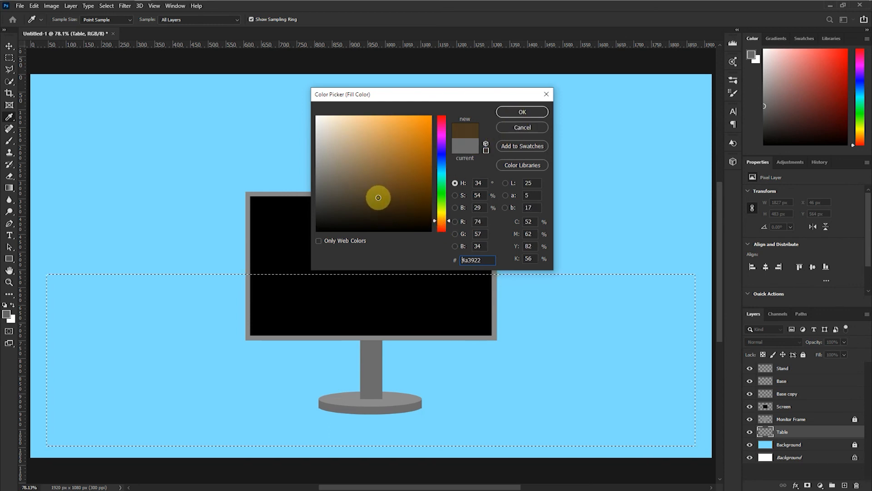
pyautogui.moveTo(378, 197); pyautogui.dragTo(376, 183)
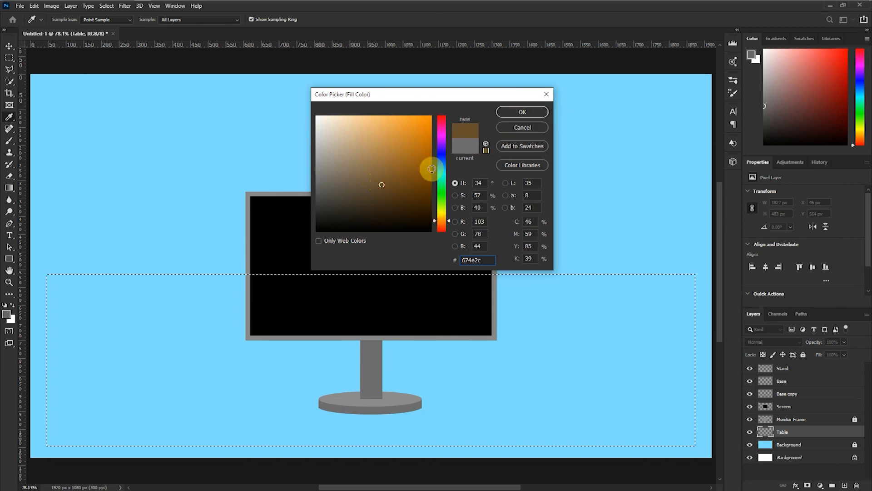
pyautogui.click(403, 184)
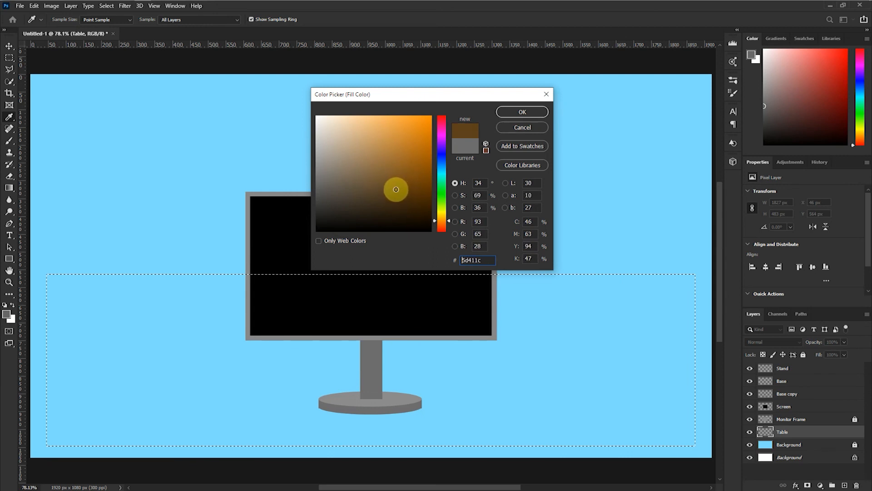
pyautogui.click(529, 112)
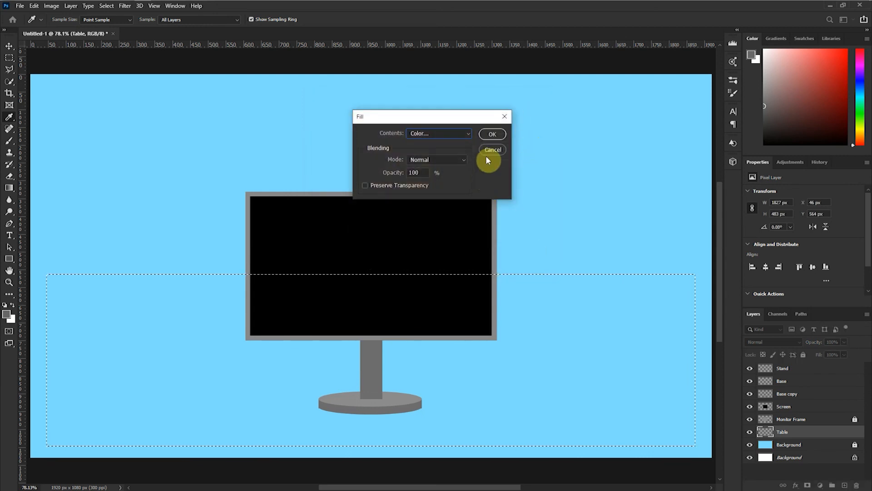
pyautogui.click(498, 135)
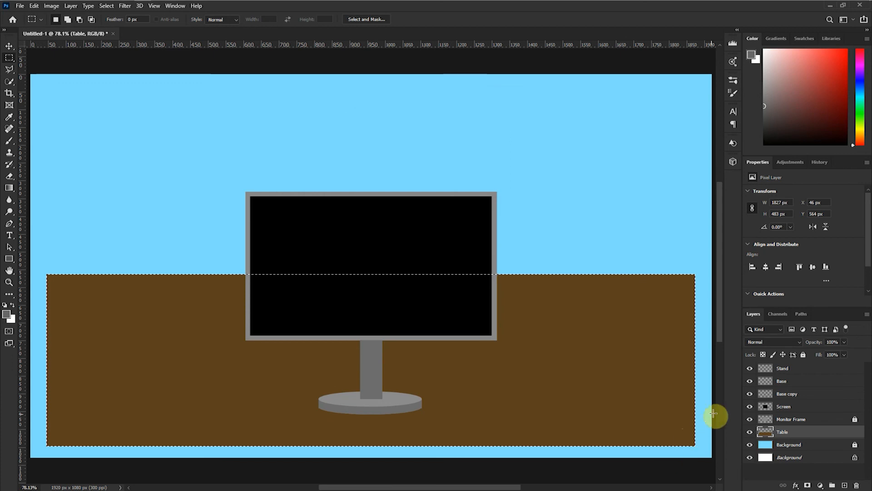
pyautogui.hotkey('ctrl', 'd')
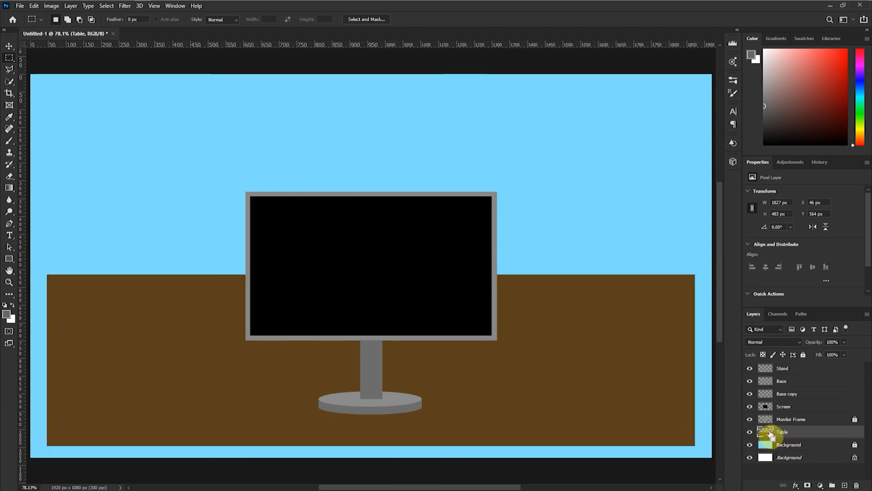
# Apply a Perspective transform to the Table layer, narrowing its far edge and widening its near edge to about 2639 px
pyautogui.click(8, 46)
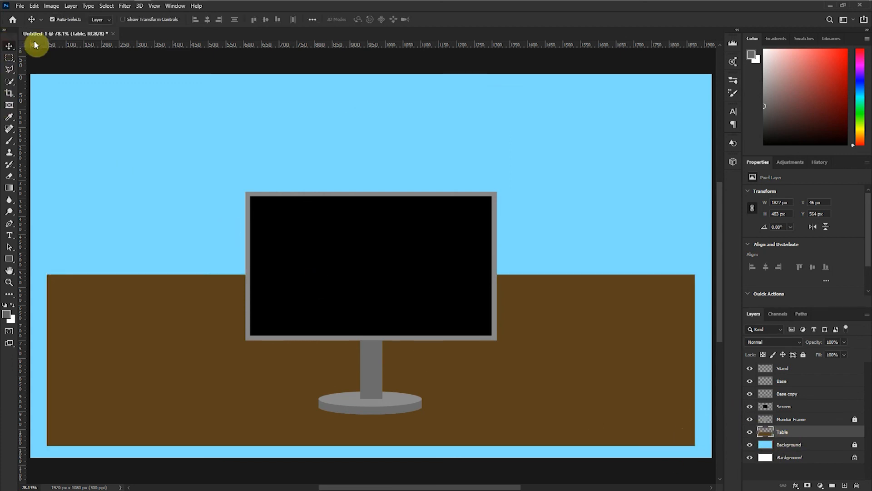
pyautogui.click(122, 19)
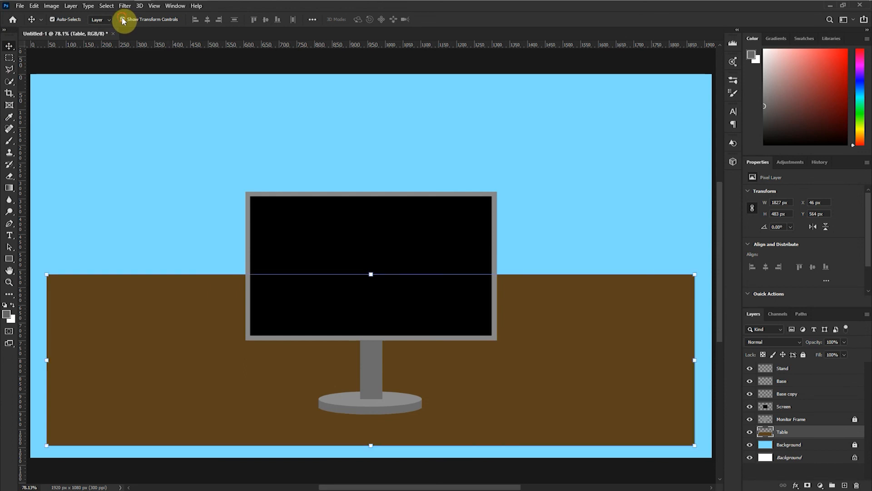
pyautogui.click(125, 20)
pyautogui.hotkey('ctrl', 't')
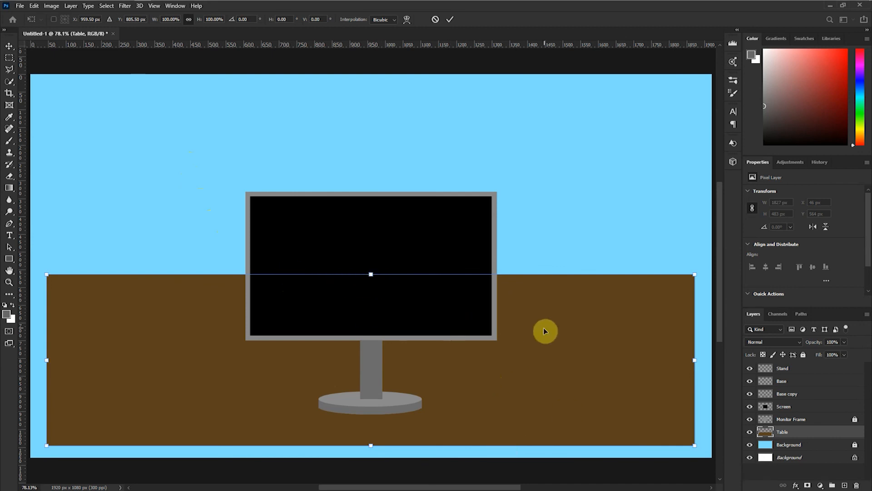
pyautogui.rightClick(565, 294)
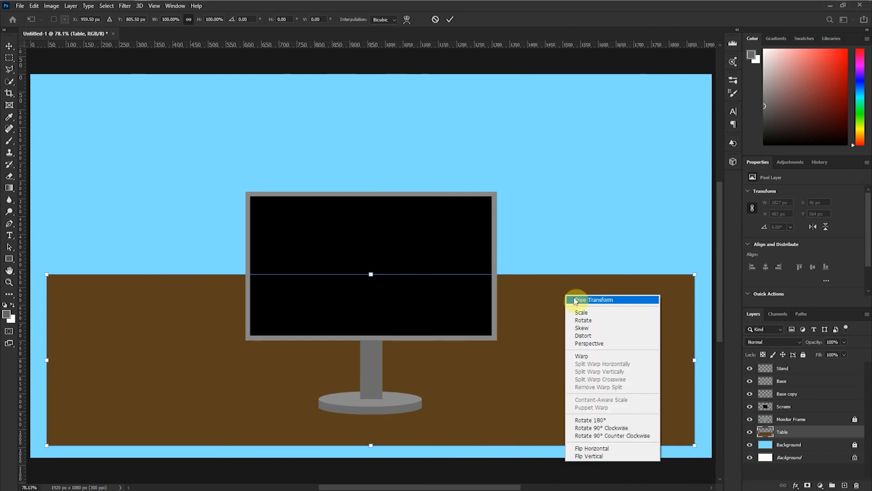
pyautogui.click(583, 344)
pyautogui.scroll(-3, 350, 364)
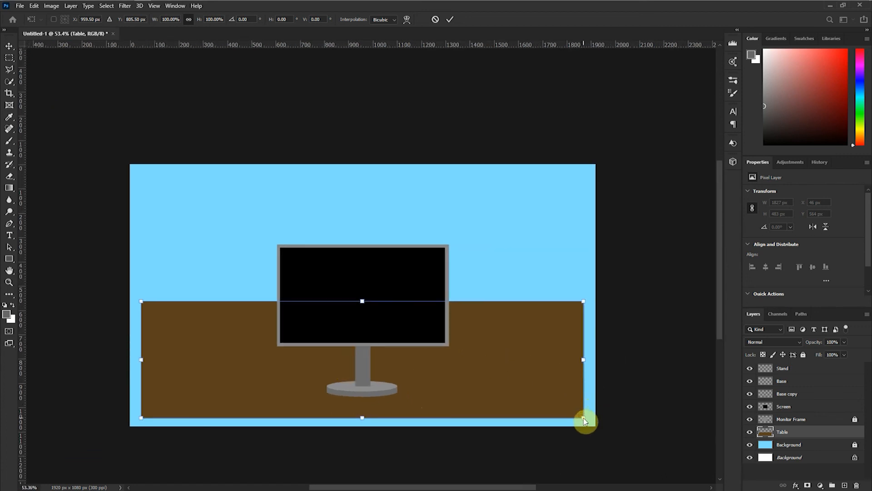
pyautogui.moveTo(583, 303); pyautogui.dragTo(529, 312)
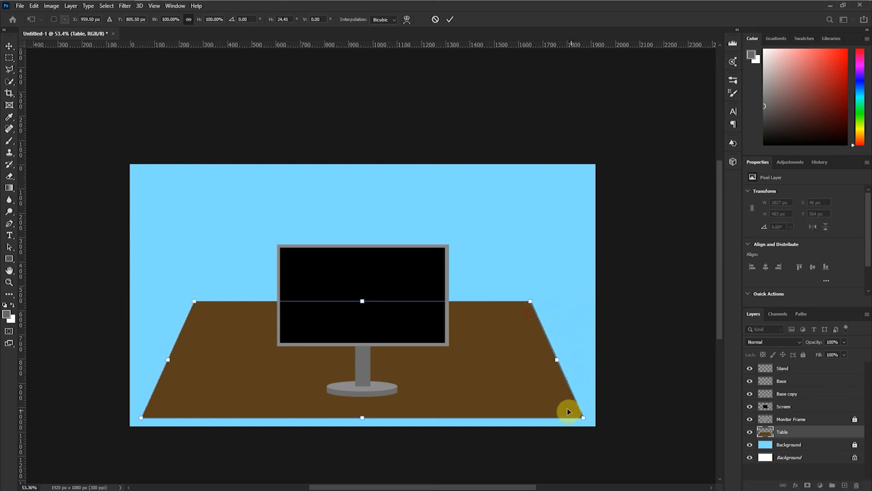
pyautogui.moveTo(584, 418); pyautogui.dragTo(677, 372)
pyautogui.hotkey('ctrl', 'z')
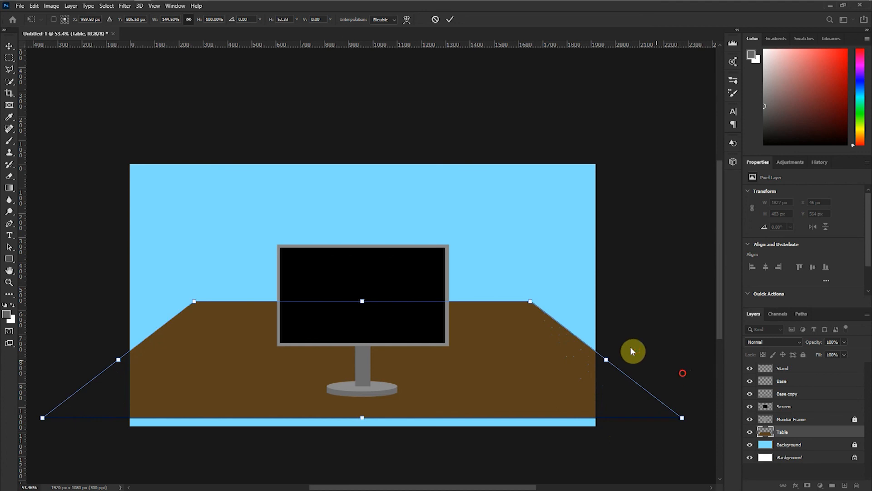
pyautogui.moveTo(530, 302); pyautogui.dragTo(503, 301)
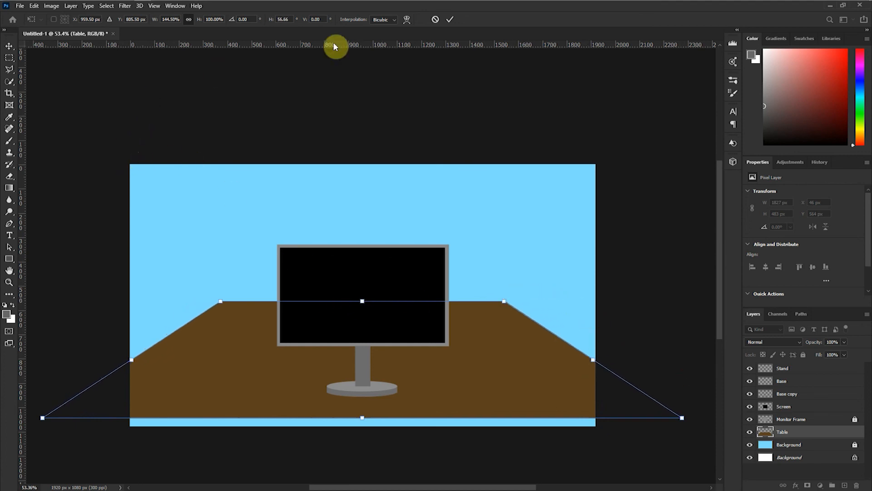
pyautogui.click(450, 23)
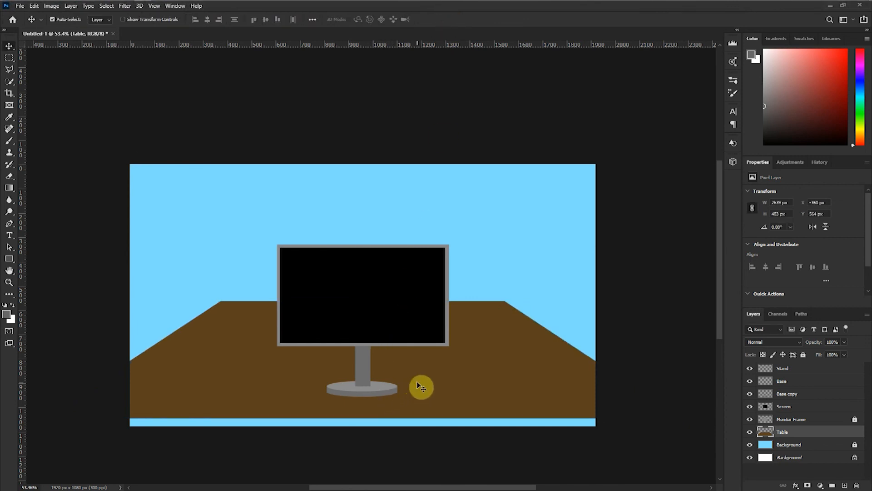
# Scale the table proportionally to about 1617 x 296 px and move it down to the canvas's lower edge, beneath the monitor base
pyautogui.hotkey('ctrl', 't')
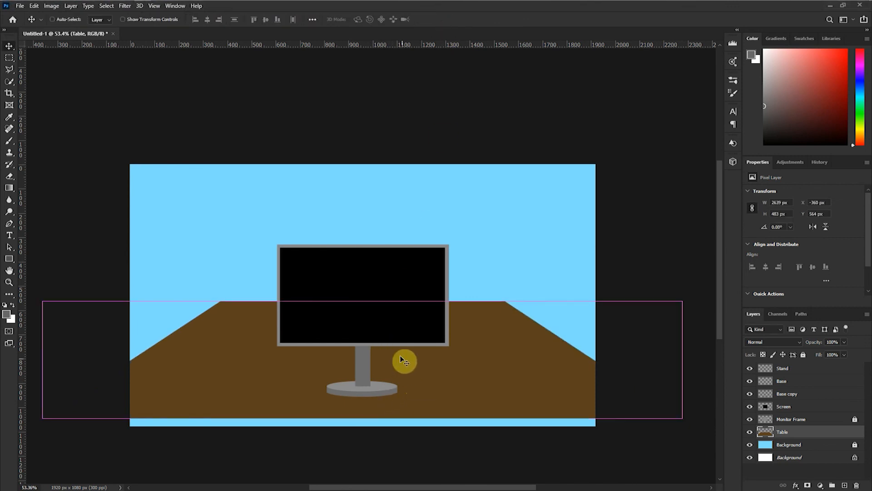
pyautogui.moveTo(362, 300); pyautogui.dragTo(360, 321)
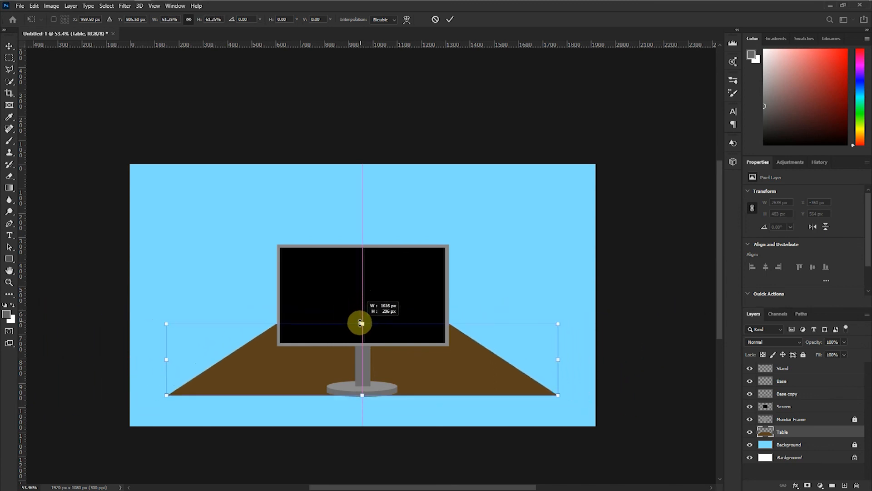
pyautogui.moveTo(415, 366); pyautogui.dragTo(413, 396)
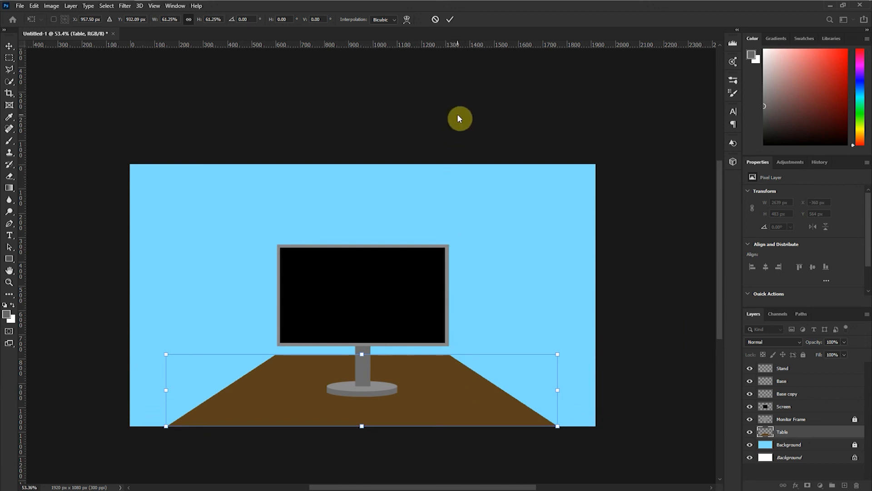
pyautogui.press('Return')
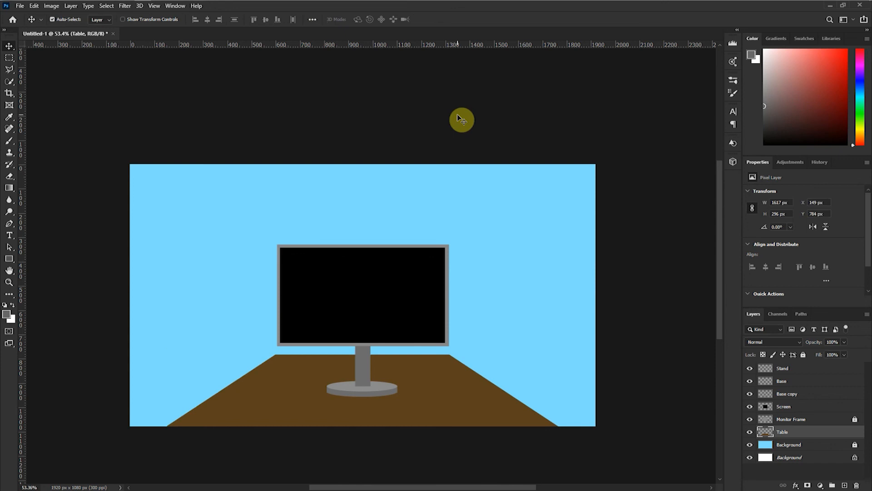